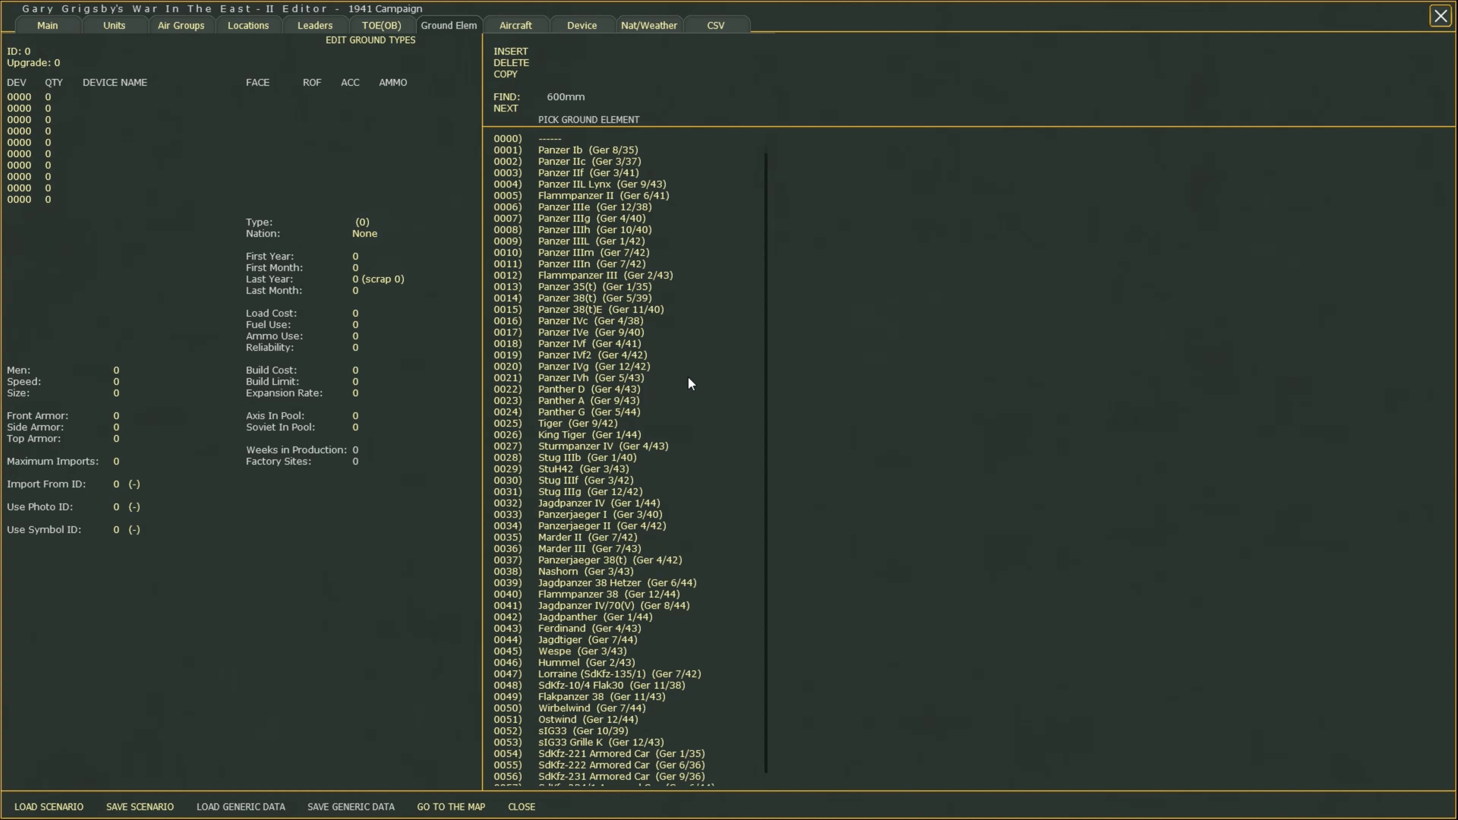
Examine the Panther G ground element's data and find the ground element matching 600mm.
click(580, 412)
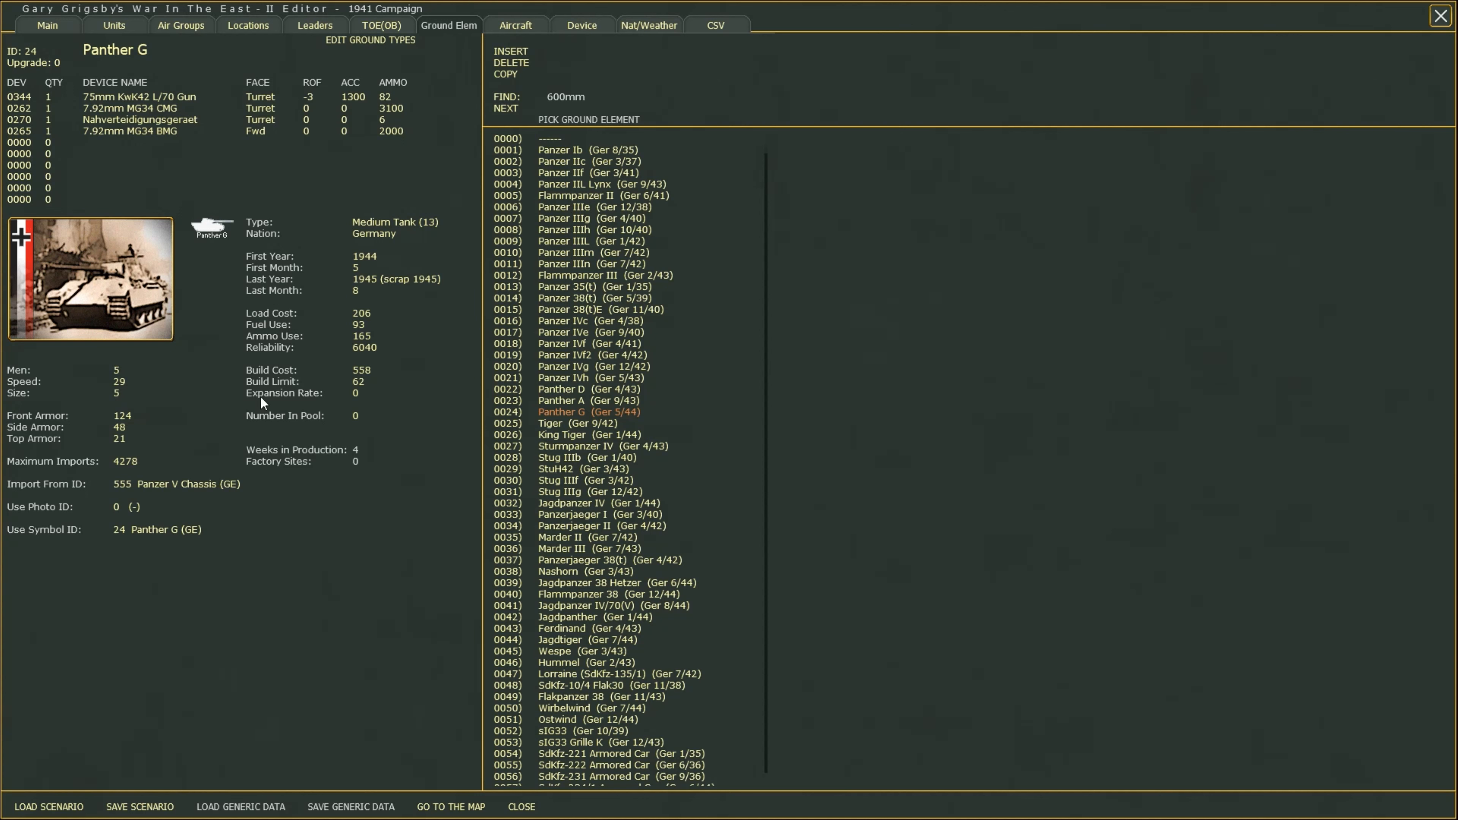
click(506, 98)
text(600mm)
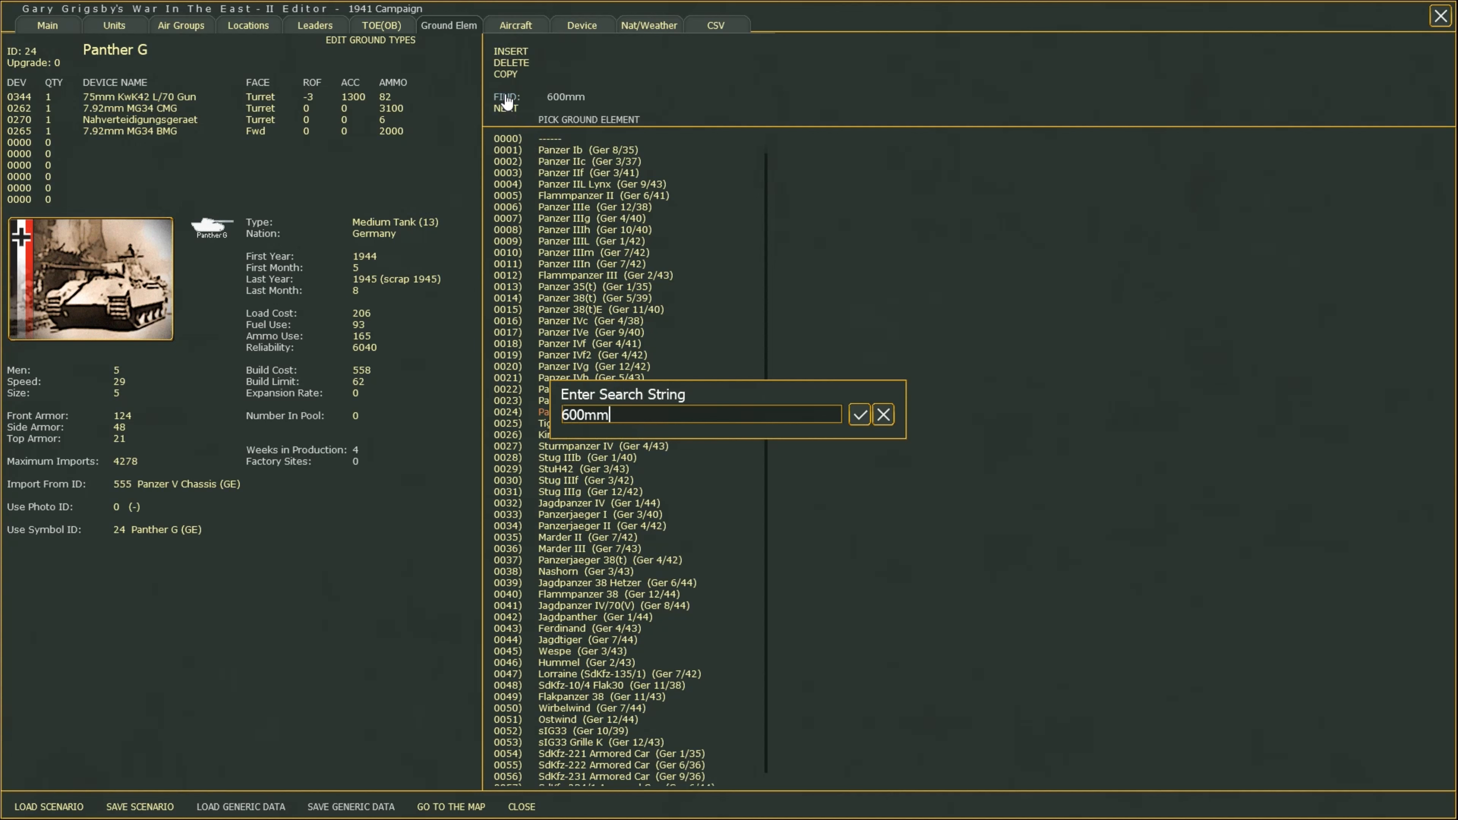
key(Return)
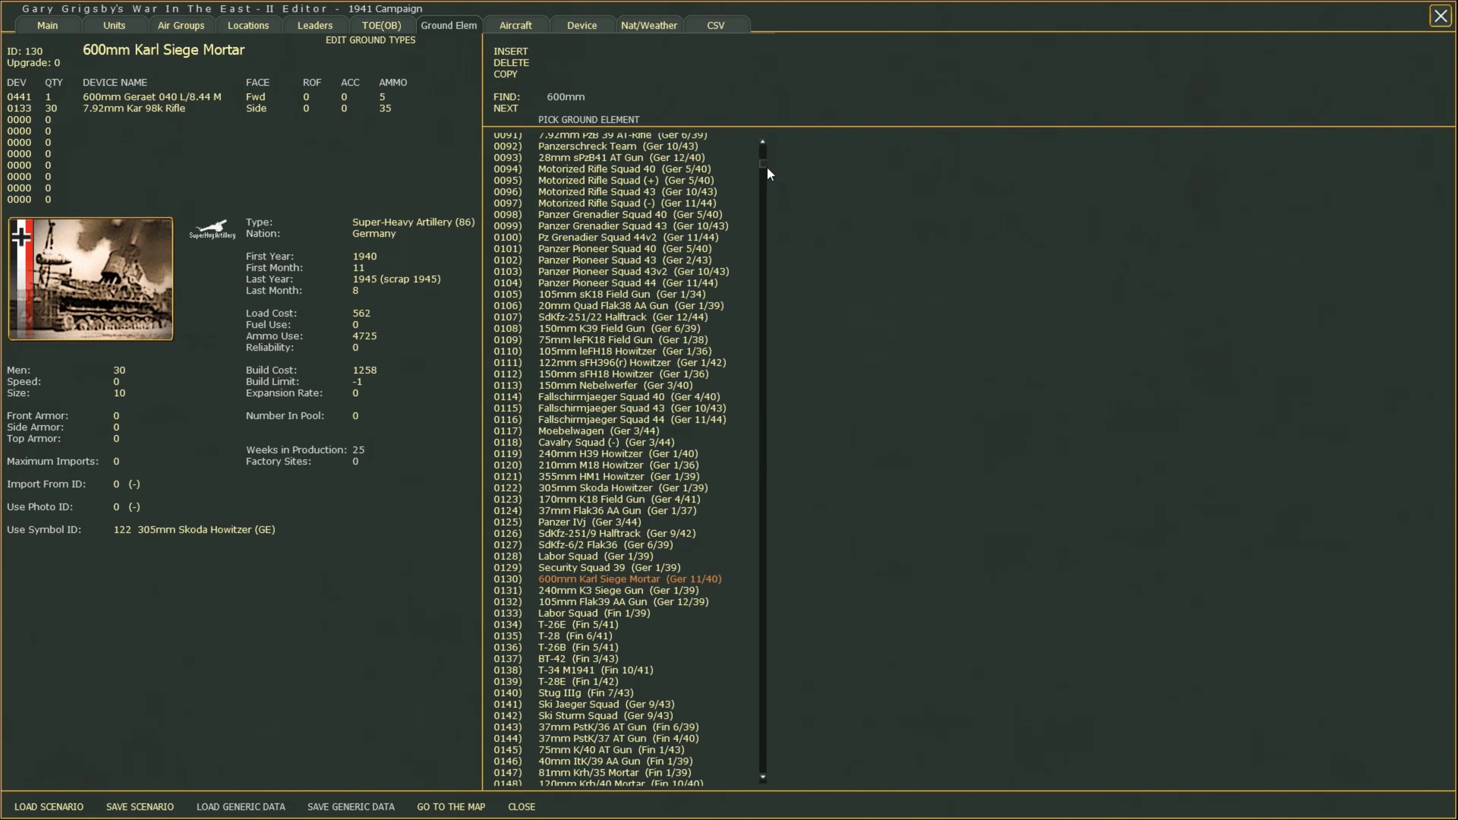
drag(769, 174, 768, 141)
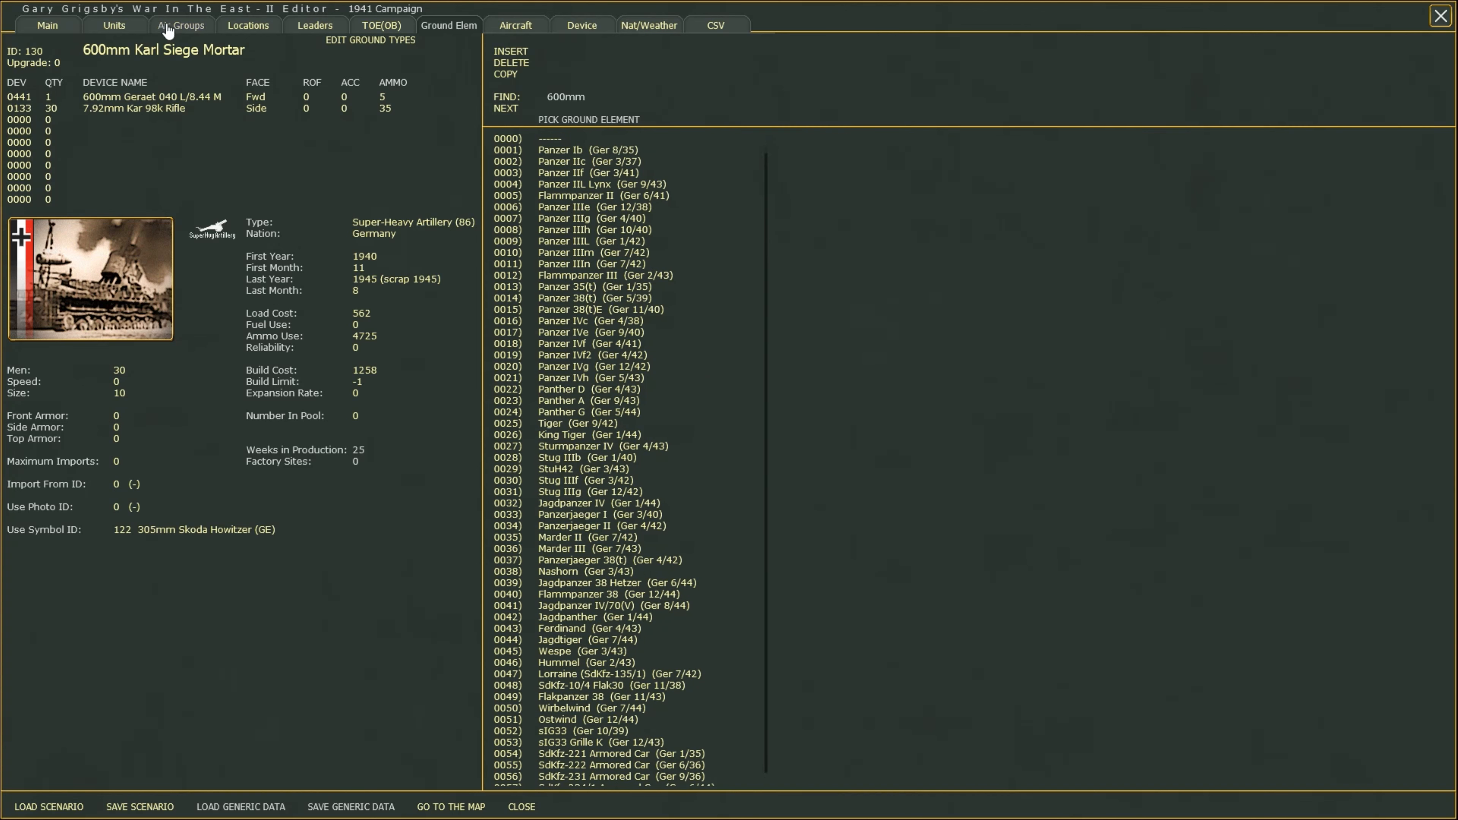
Show the start of the air groups list and empty its search string.
click(178, 30)
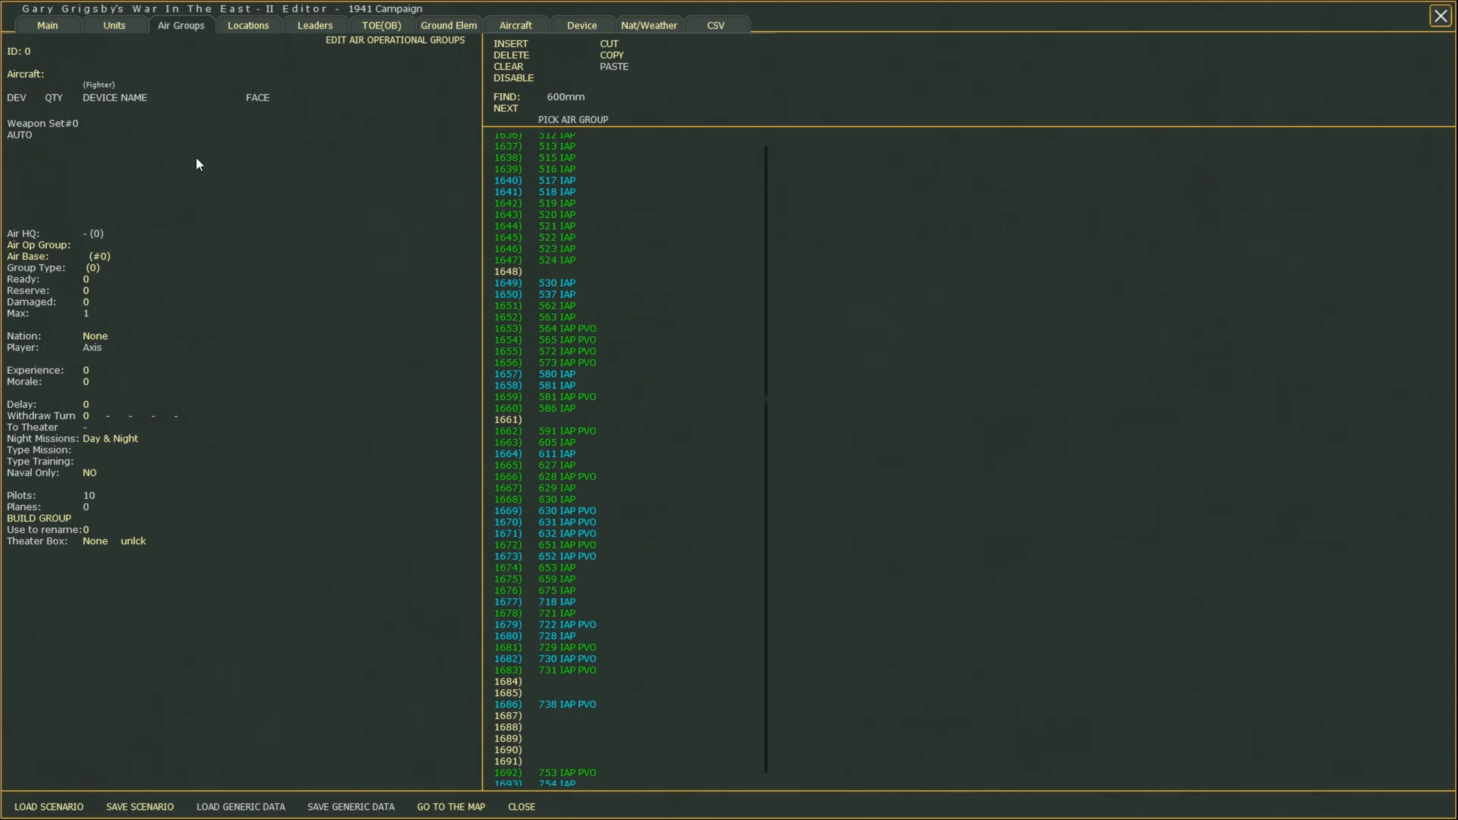
drag(766, 404, 765, 147)
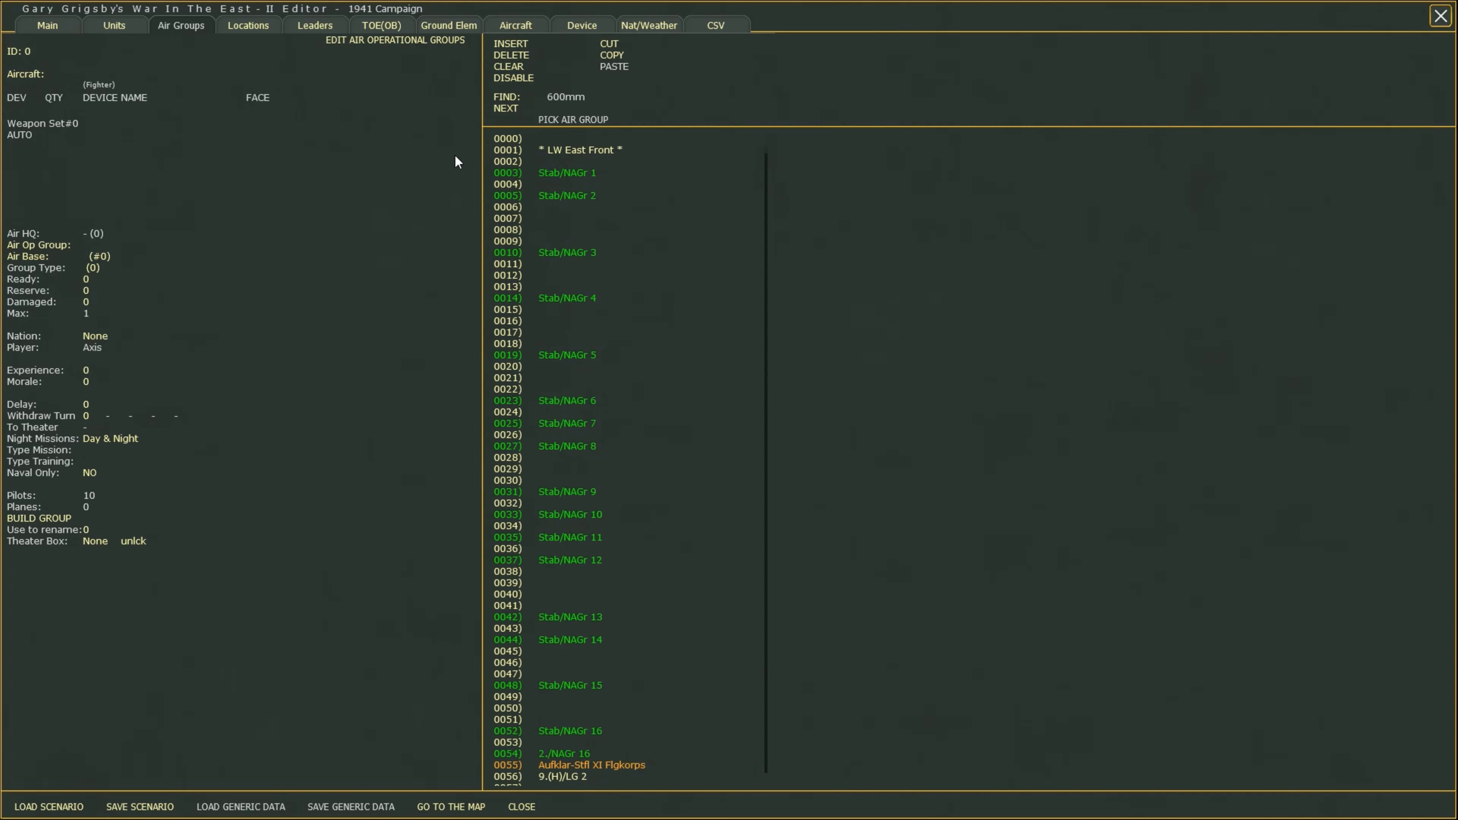
click(493, 97)
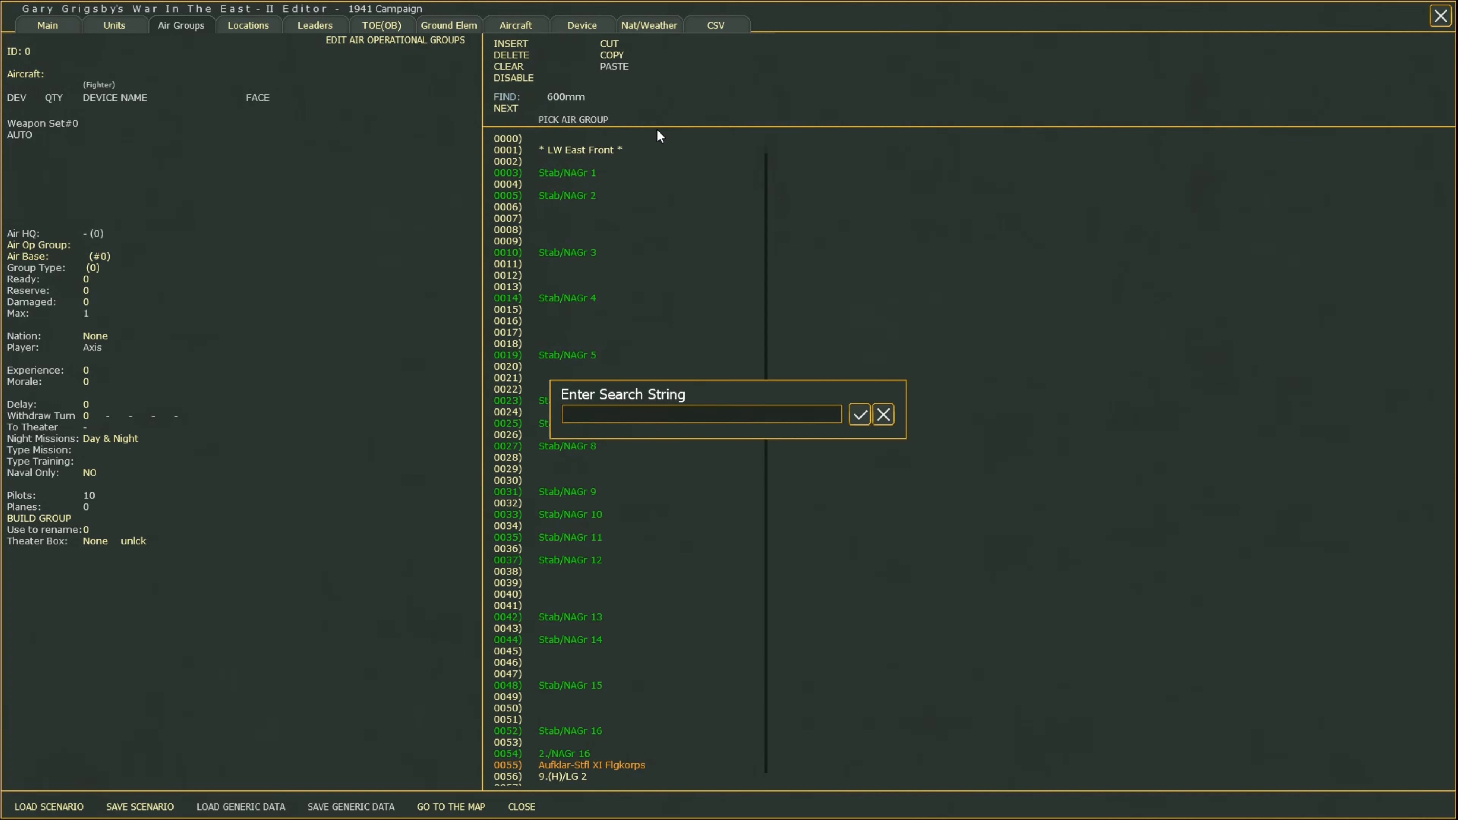
key(Return)
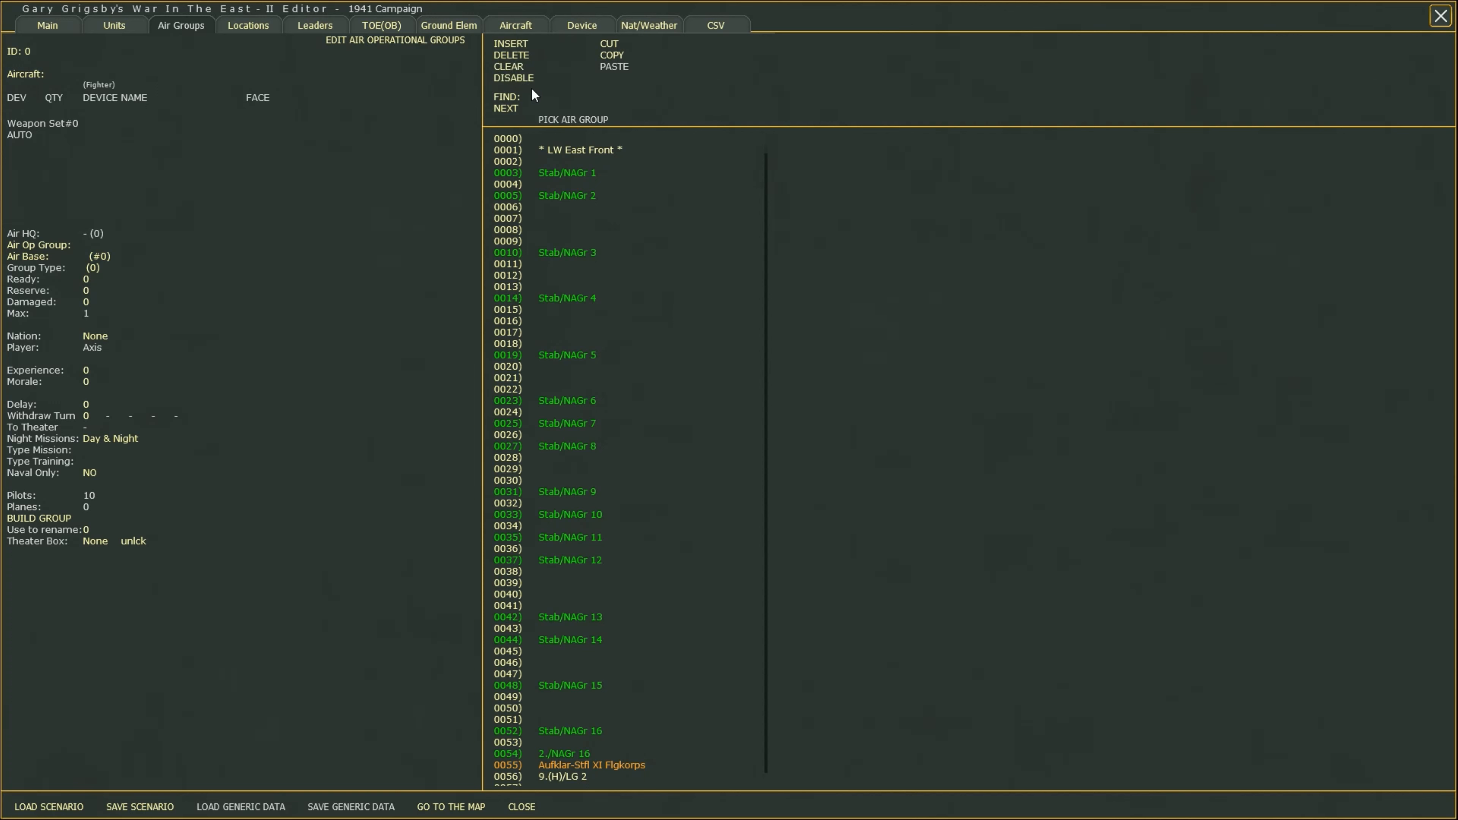
Clear the Stab/NAGr 1 air group from its slot without disabling it.
click(549, 179)
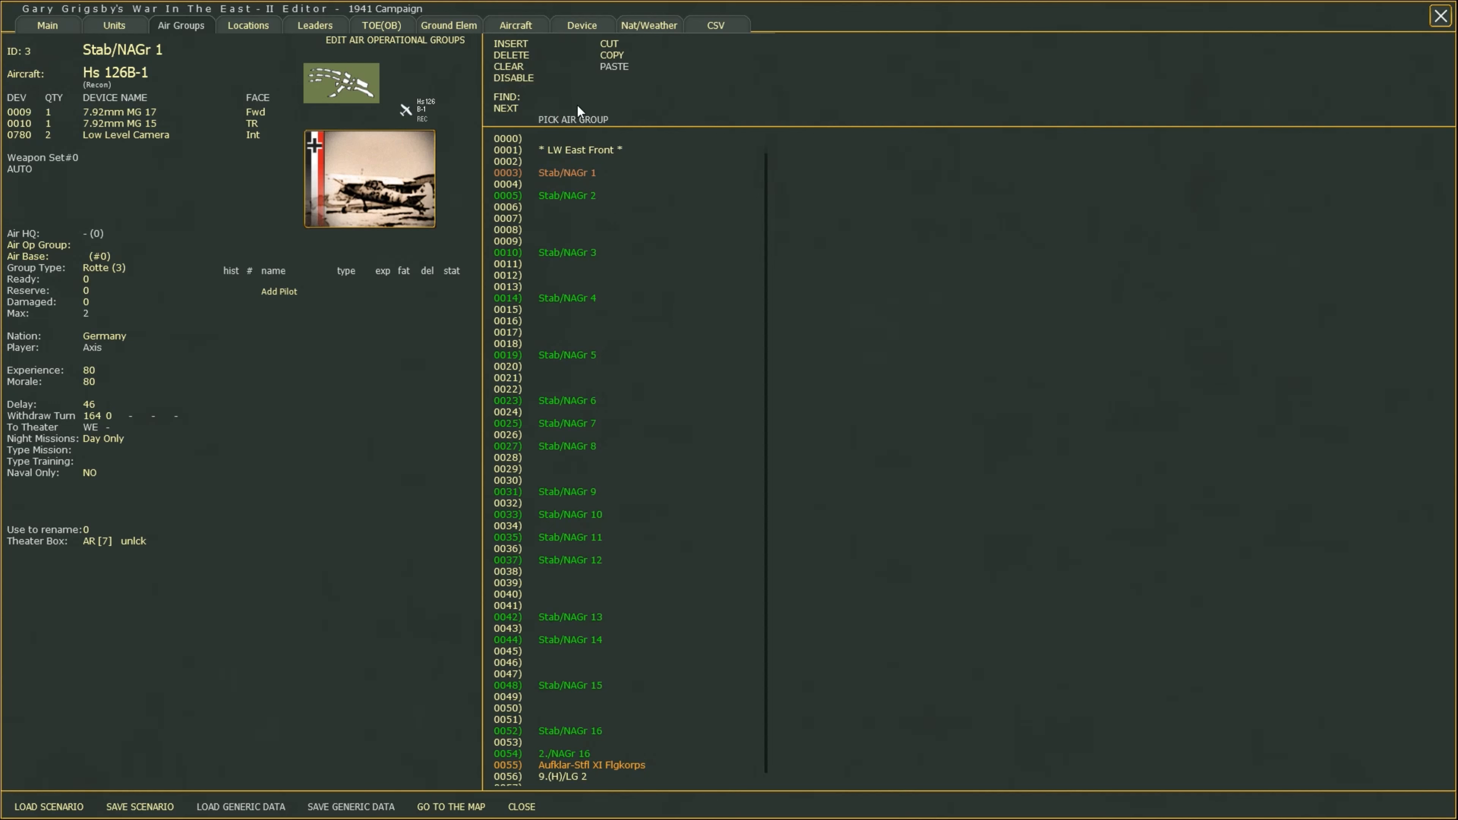
click(531, 86)
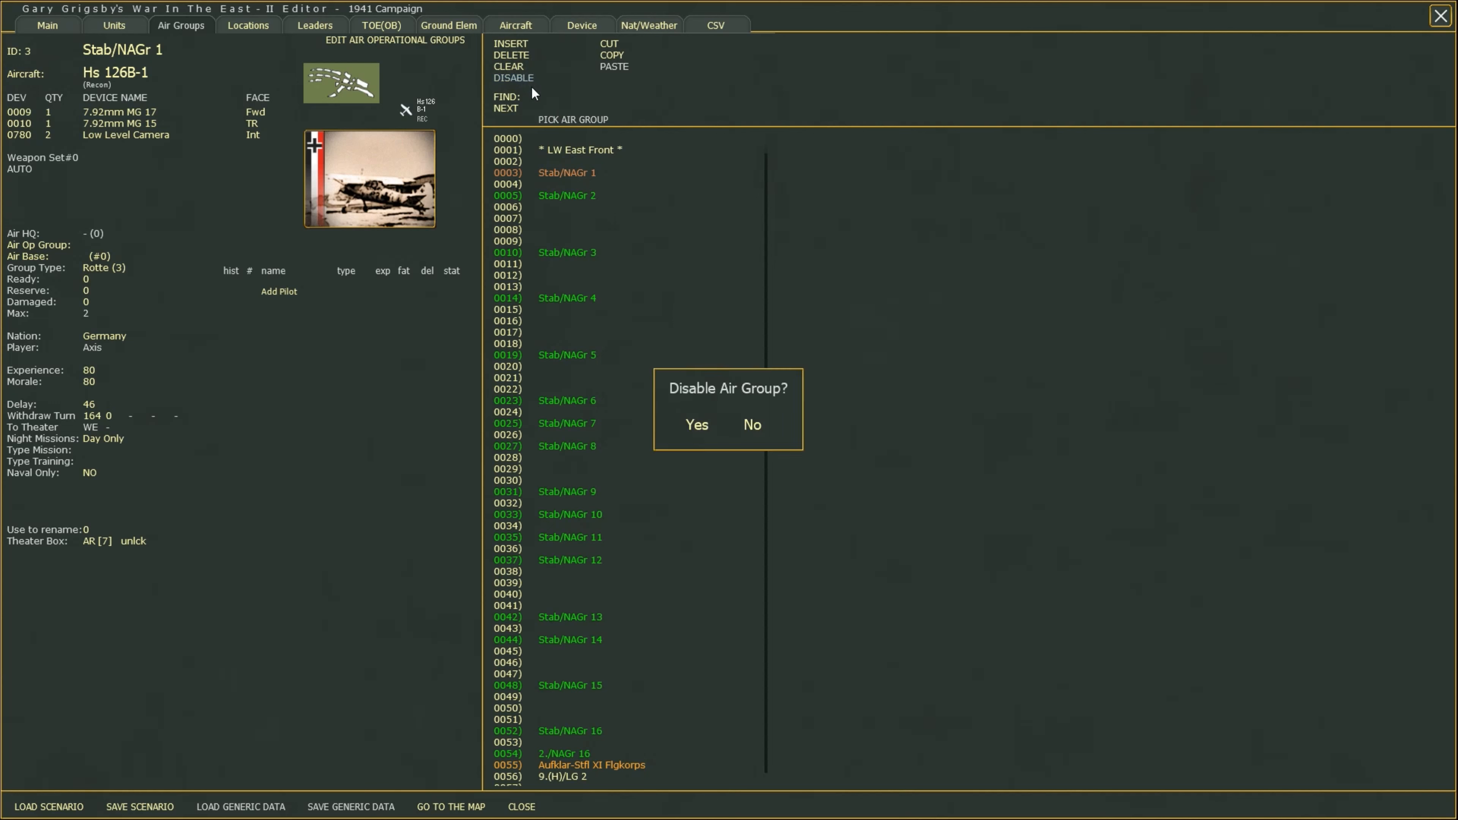
click(752, 425)
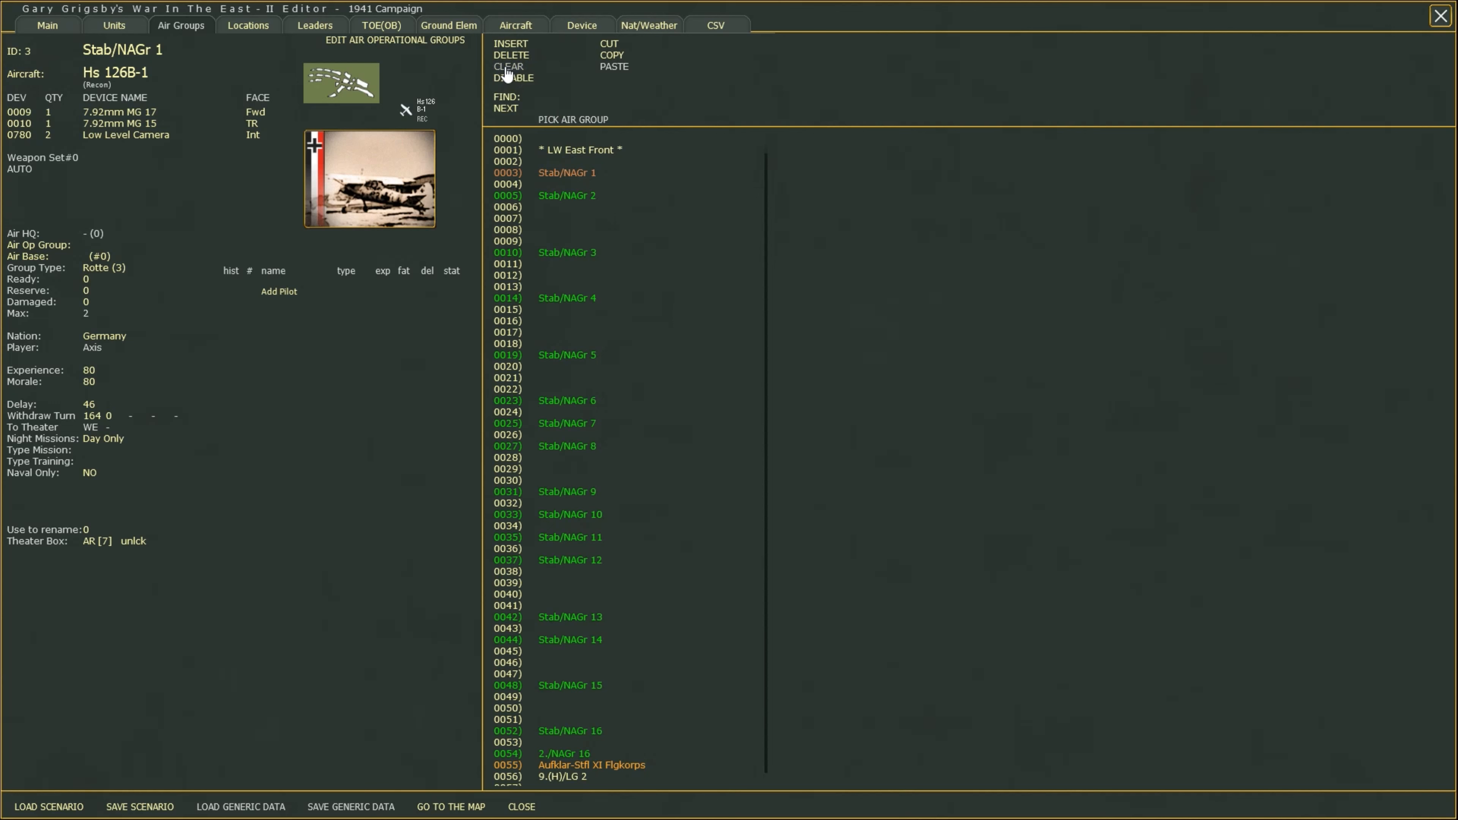
click(508, 66)
Disable the Stab/NAGr 2 air group.
click(511, 195)
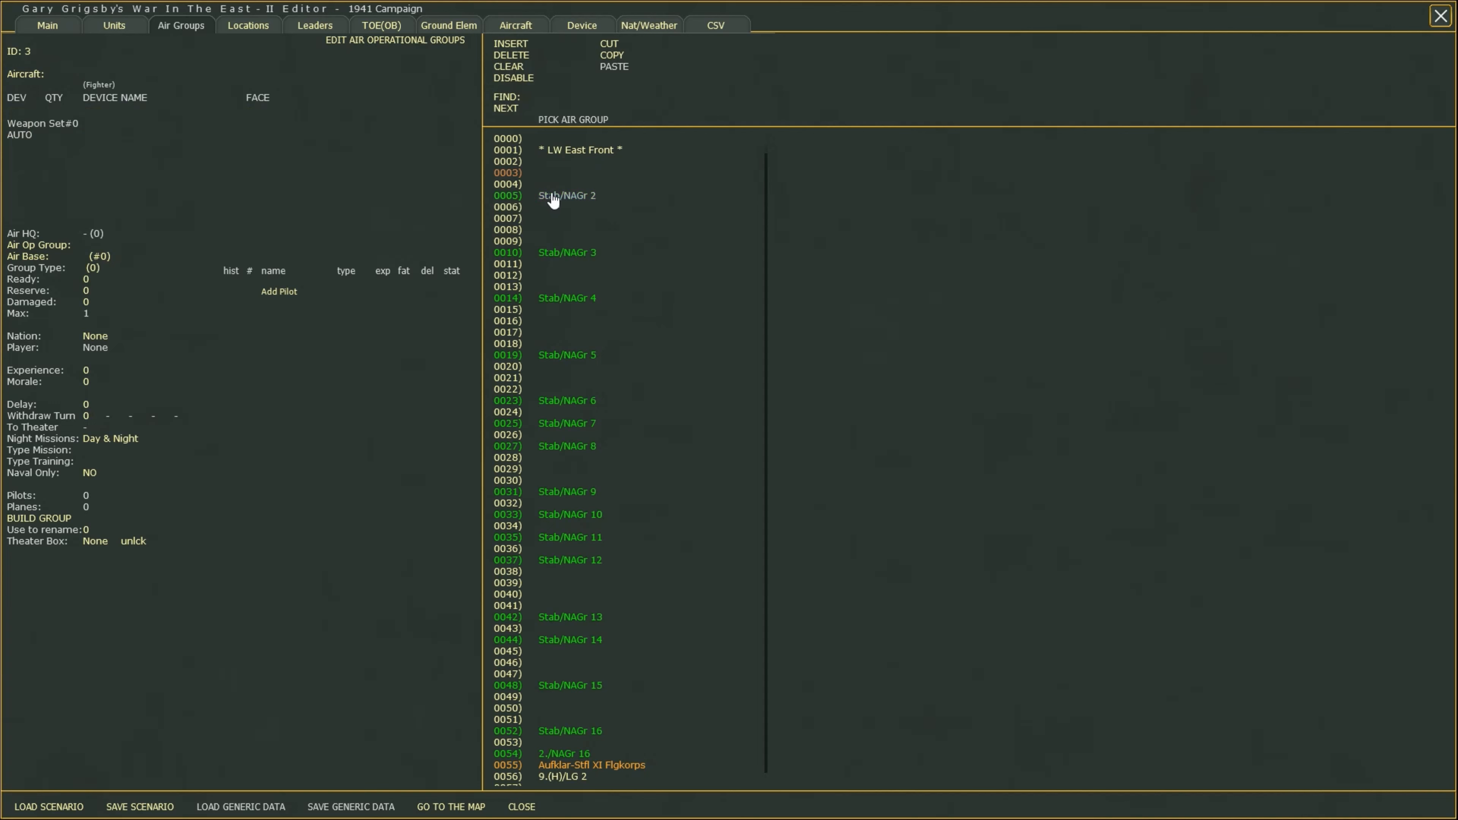
click(513, 77)
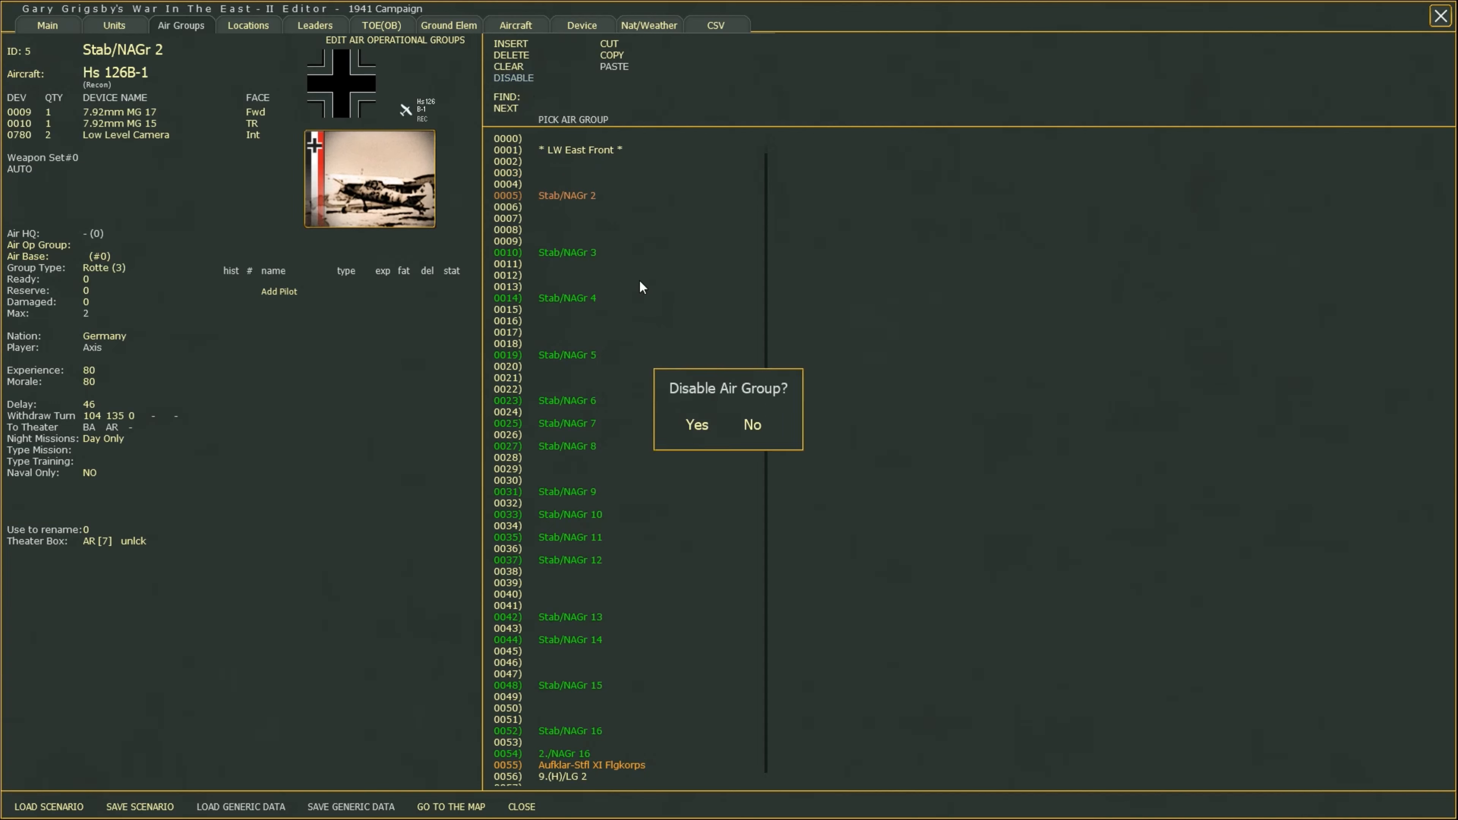
click(693, 428)
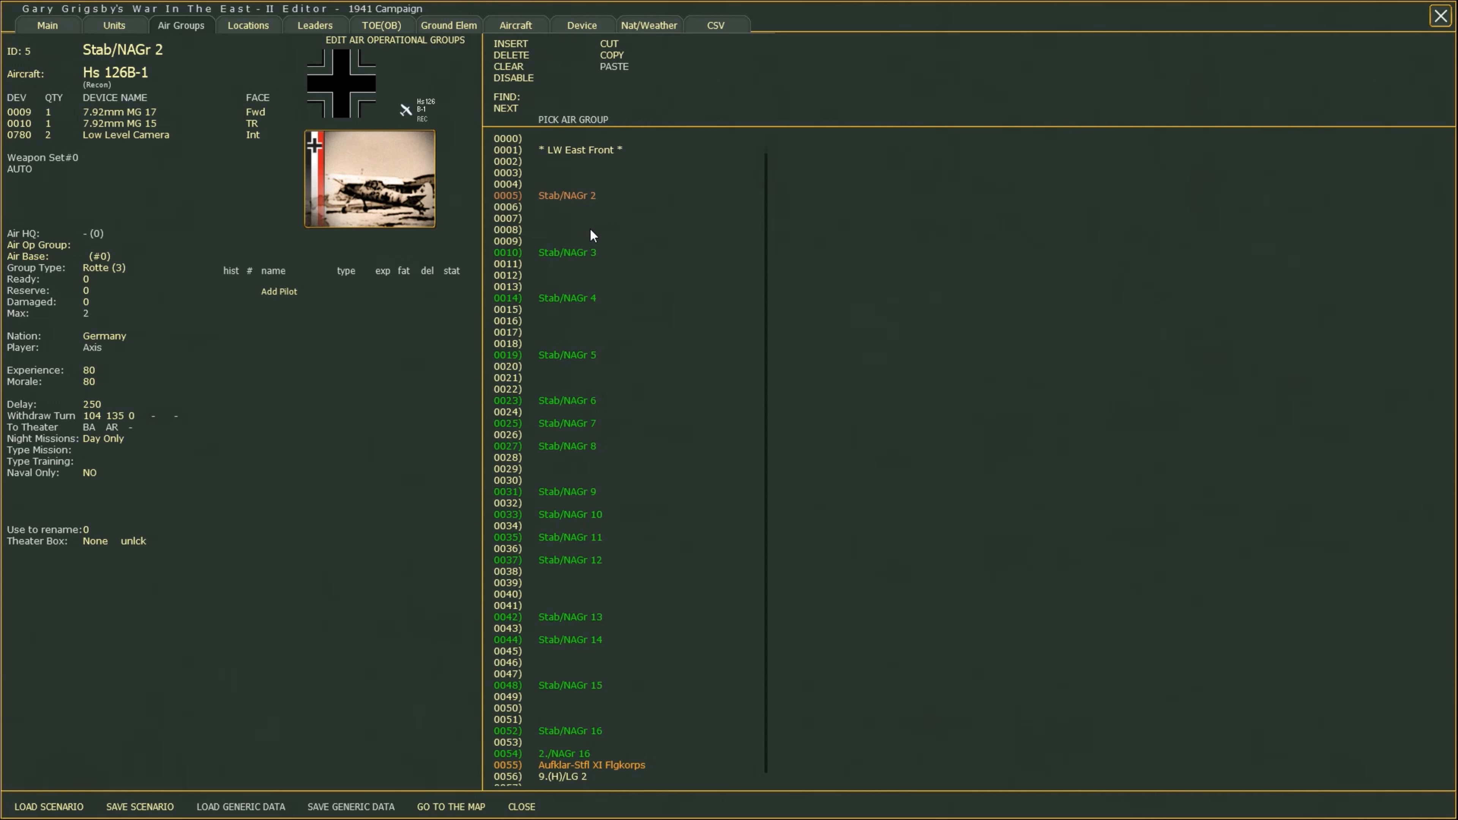
Refresh the air groups list and compare the disabled Stab/NAGr 2 with Stab/NAGr 3.
click(582, 256)
click(555, 199)
click(47, 29)
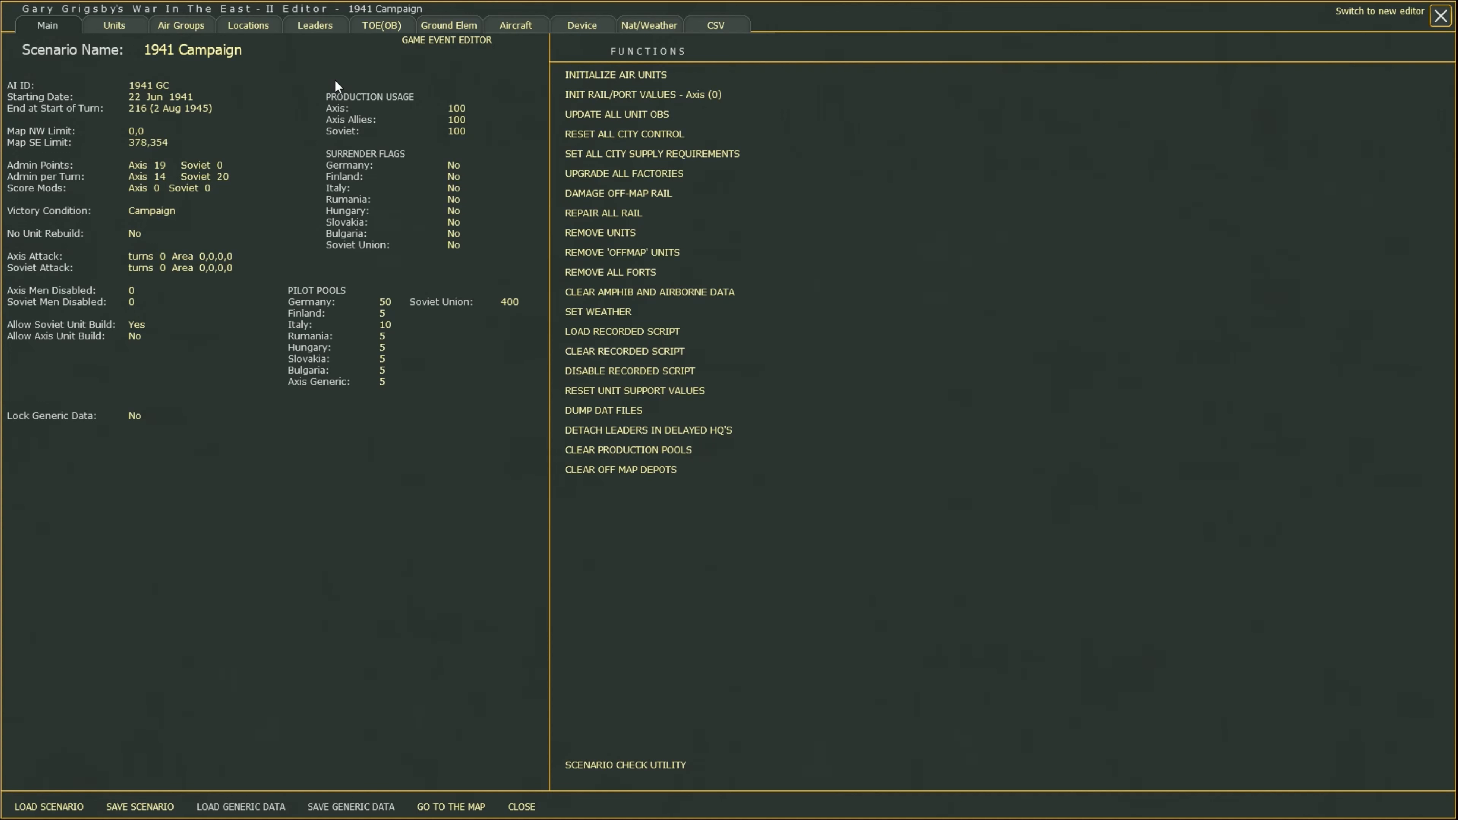
click(181, 26)
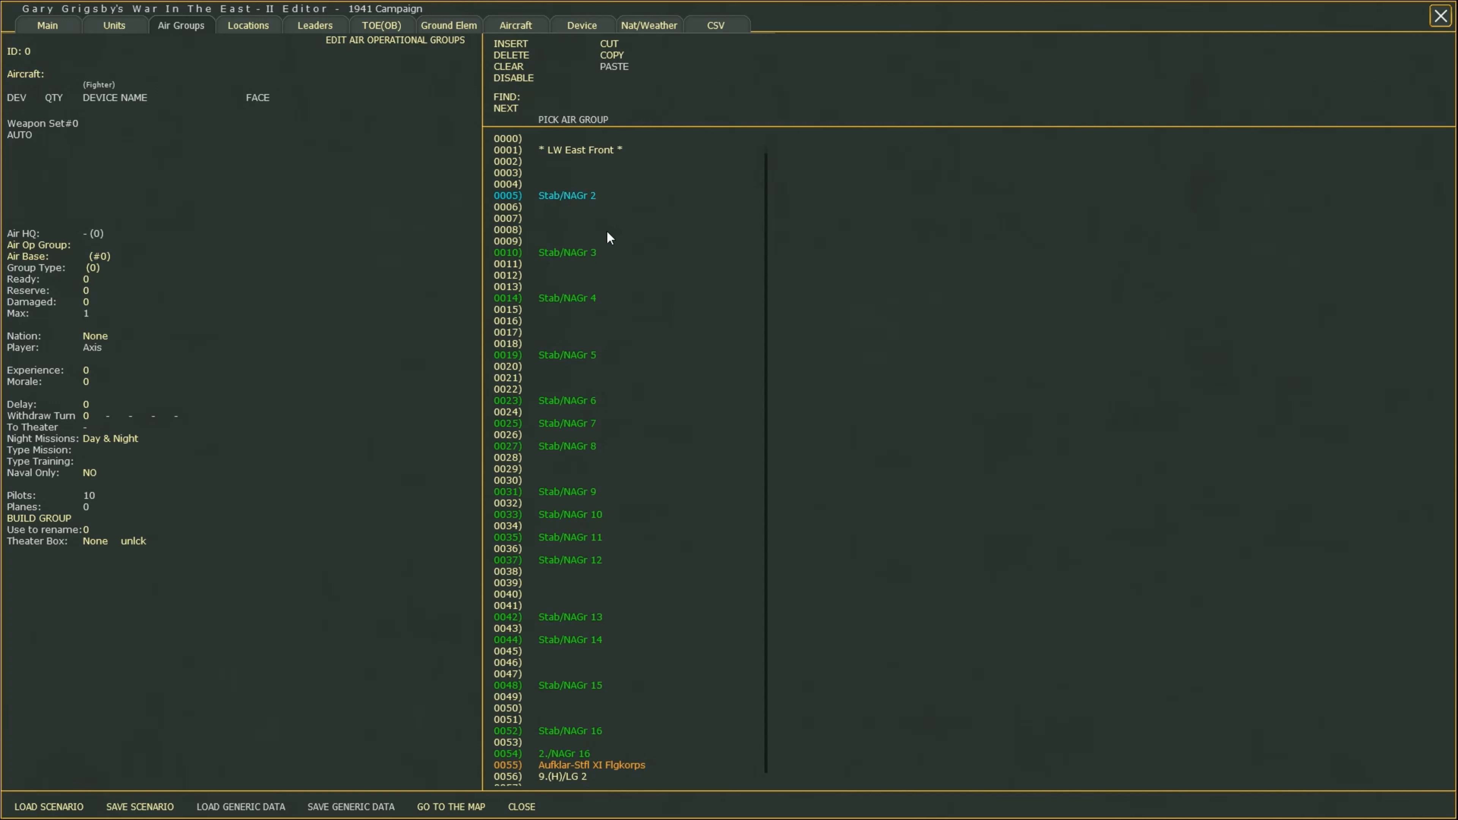
click(568, 198)
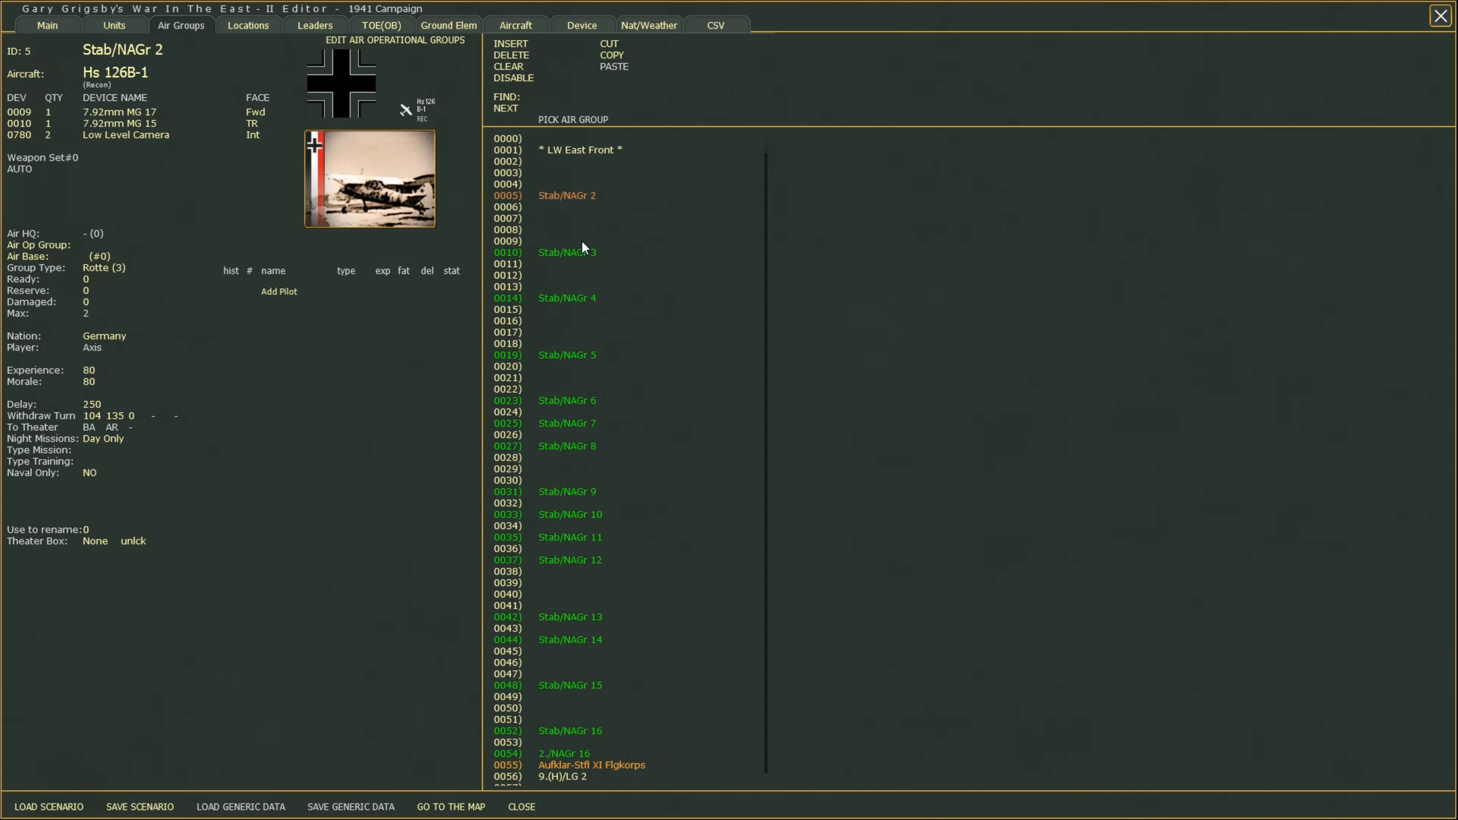
click(571, 262)
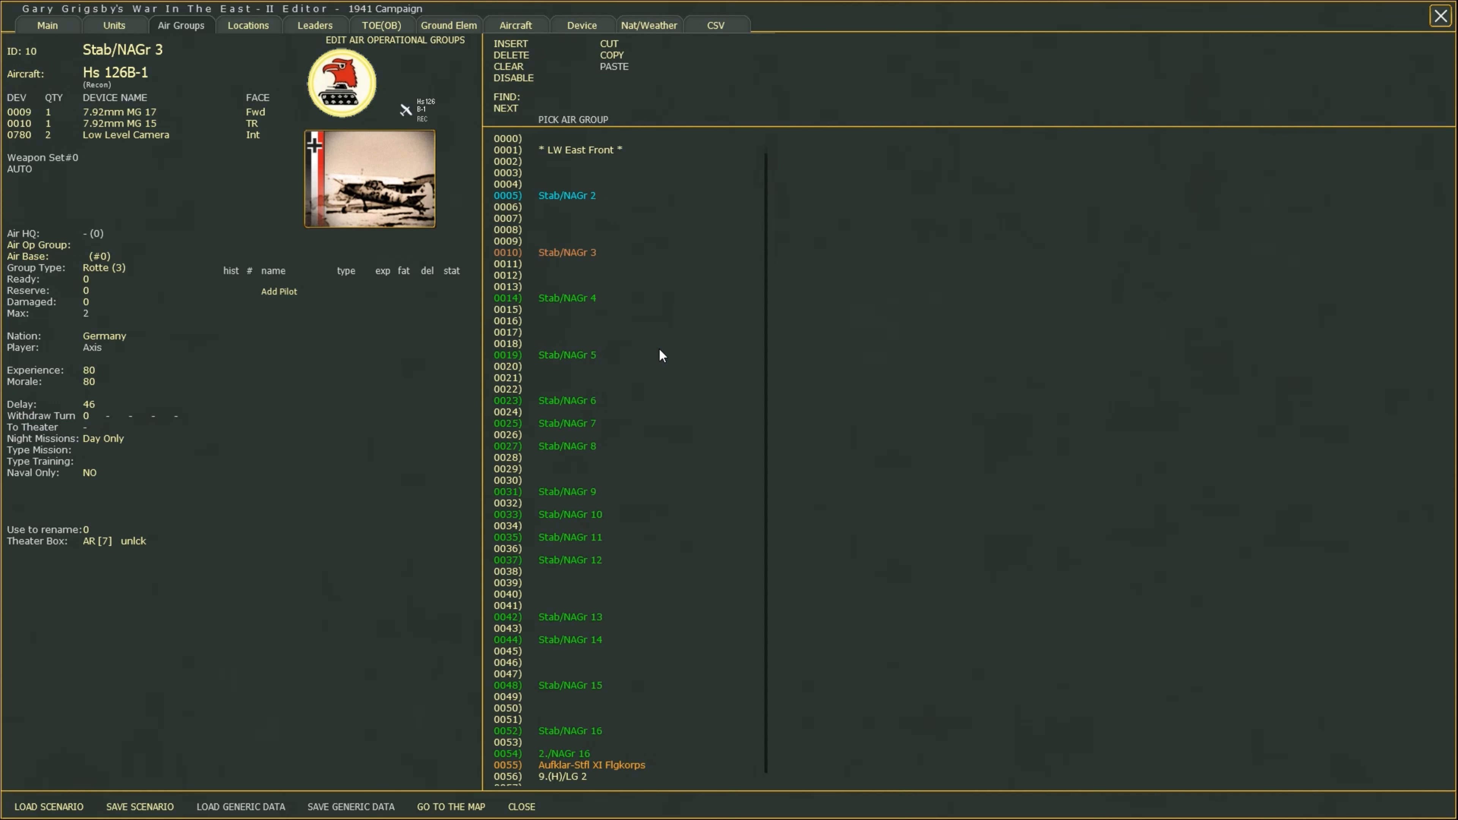
Examine the records of the Aufklar-Stfl XI Flgkorps and 9.(H)/LG 2 air groups.
scroll(659, 347, down, 4)
click(620, 616)
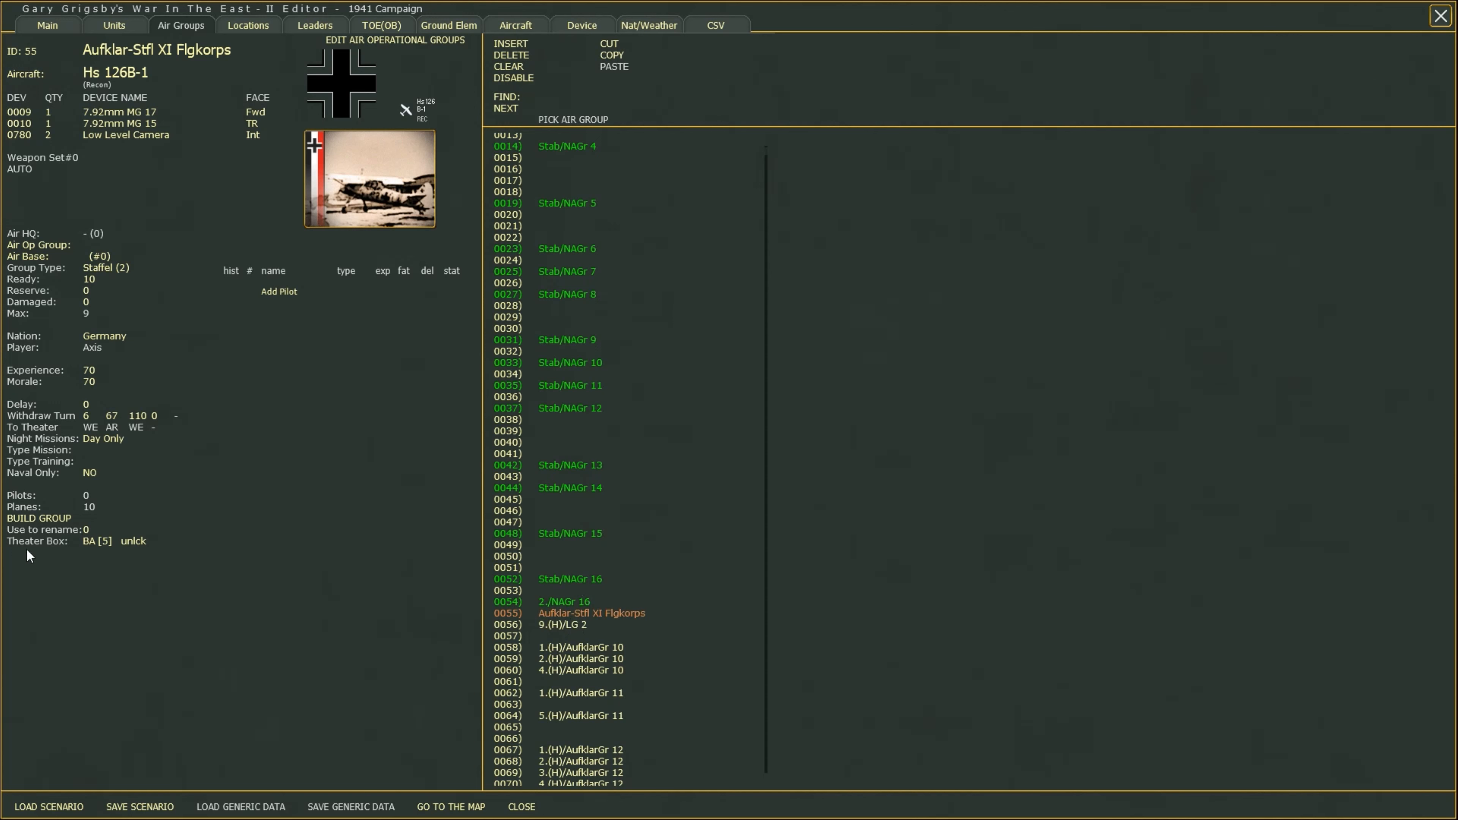
click(566, 629)
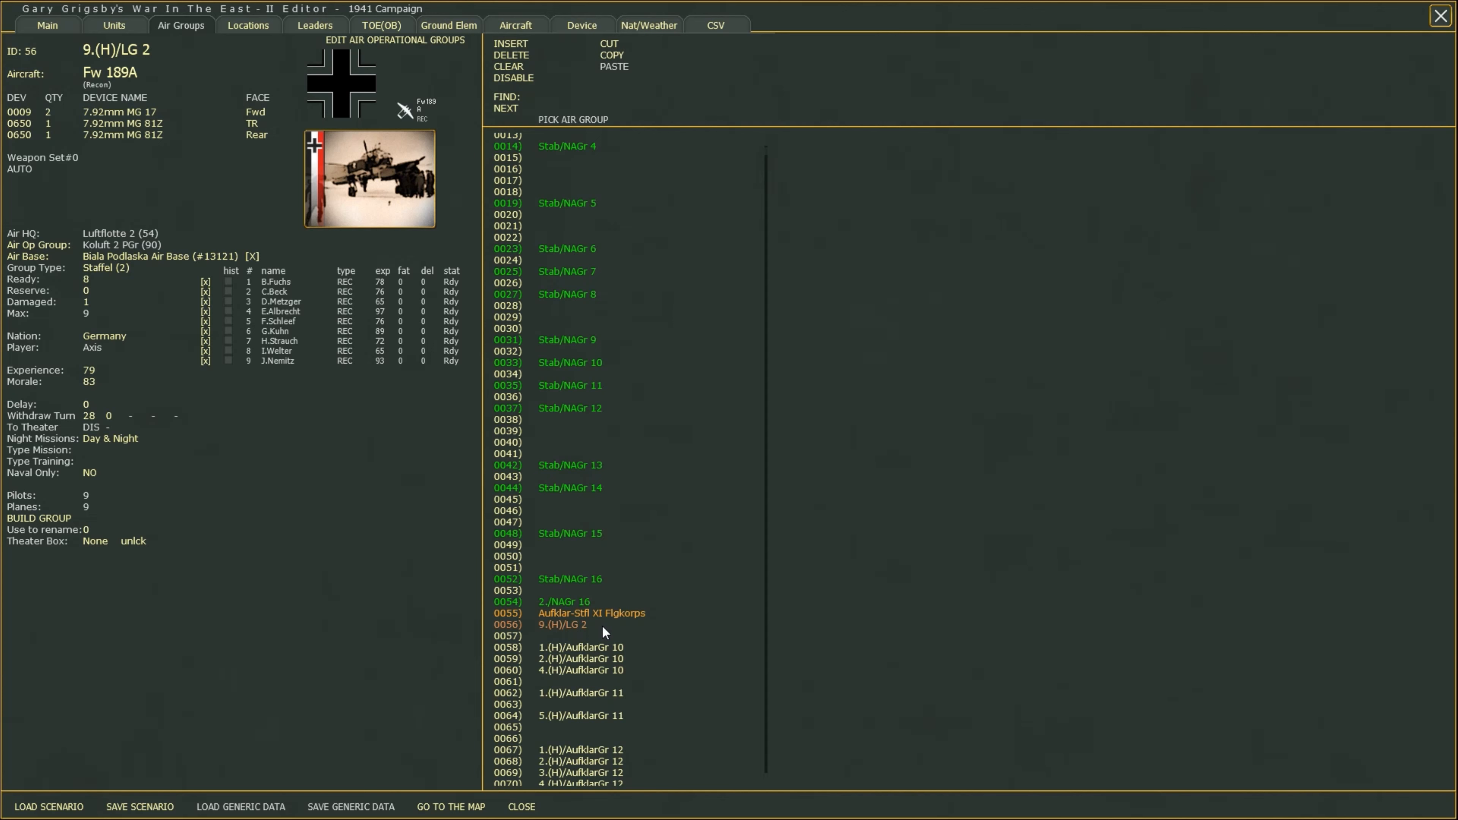
Examine the I./JG 3 air group, keeping its name, and view its Bf 109F-2 aircraft data.
scroll(660, 500, down, 20)
scroll(666, 475, down, 10)
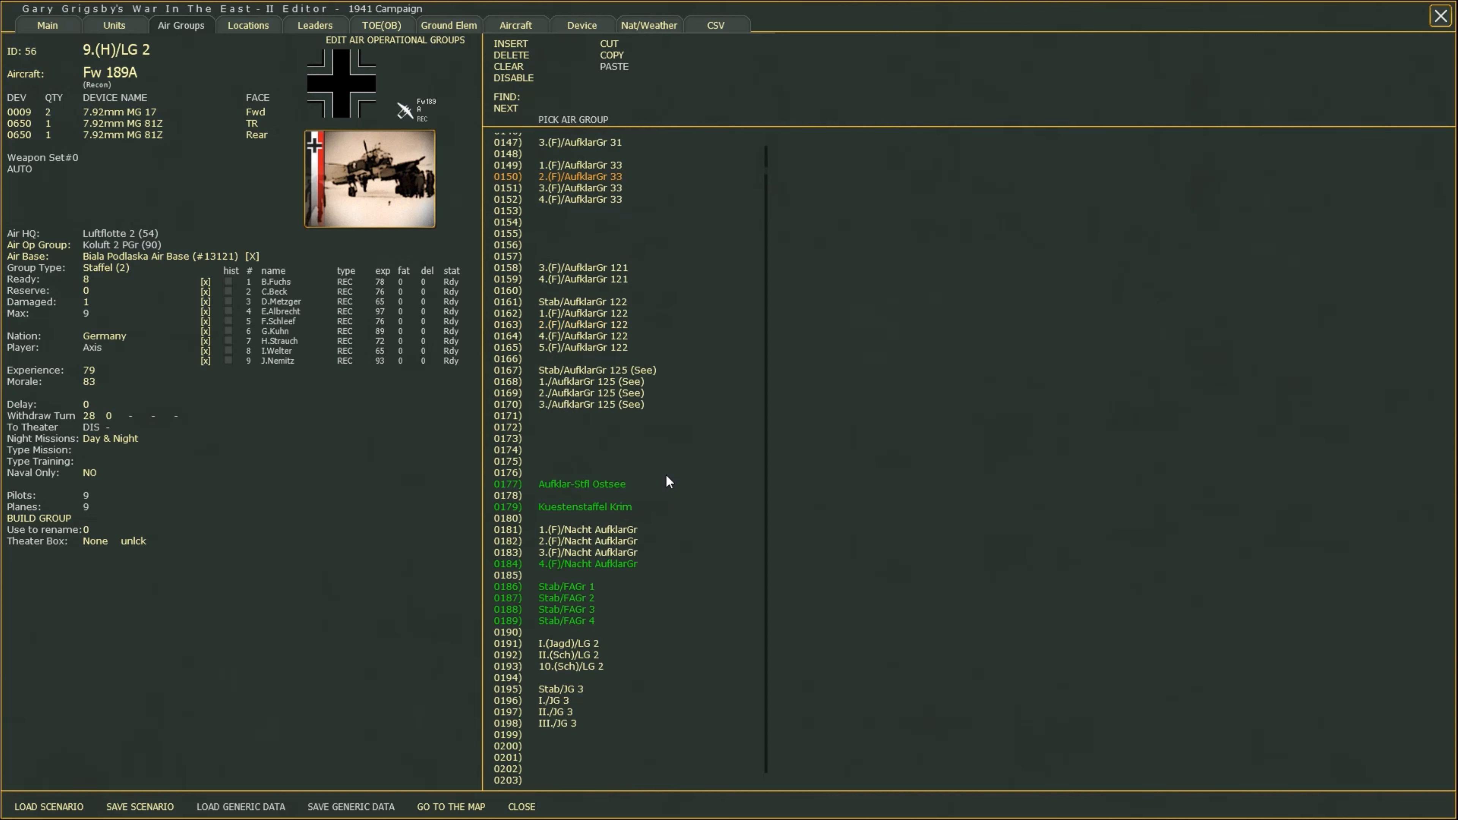
click(560, 399)
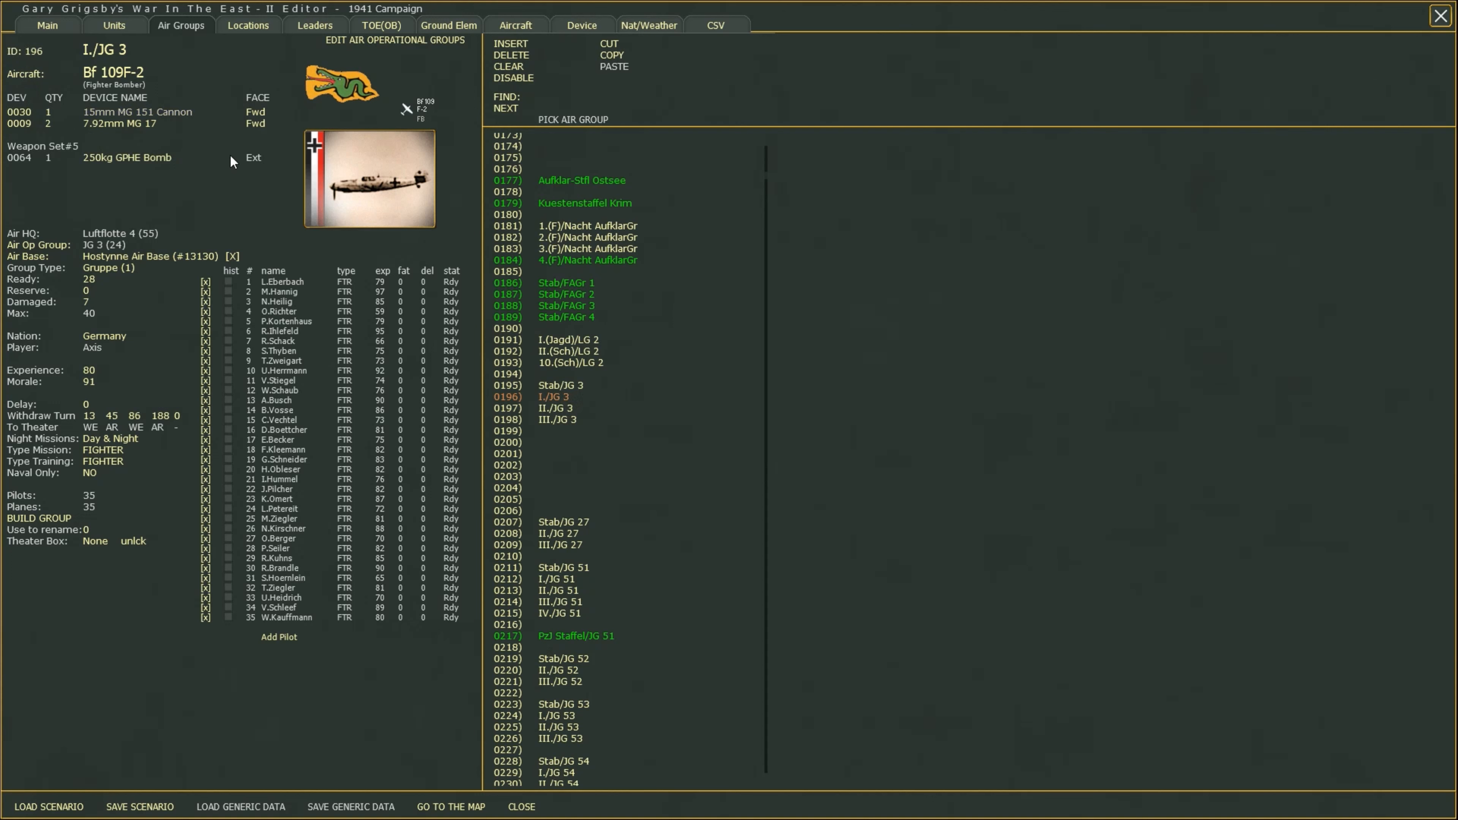
click(110, 57)
click(854, 419)
click(102, 82)
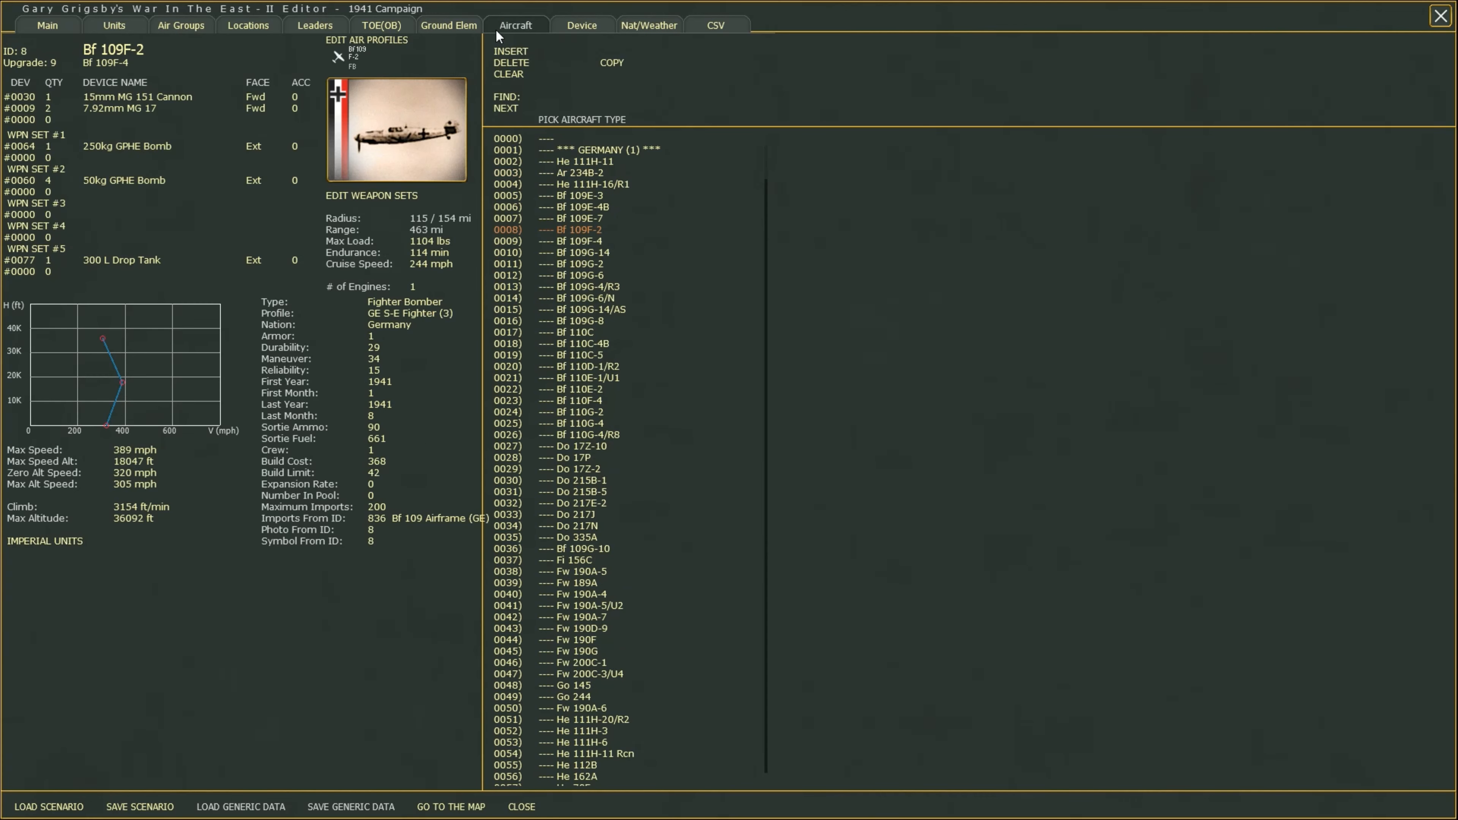
Assign the Bf 109F-2 as the aircraft of the I./JG 3 air group.
click(180, 26)
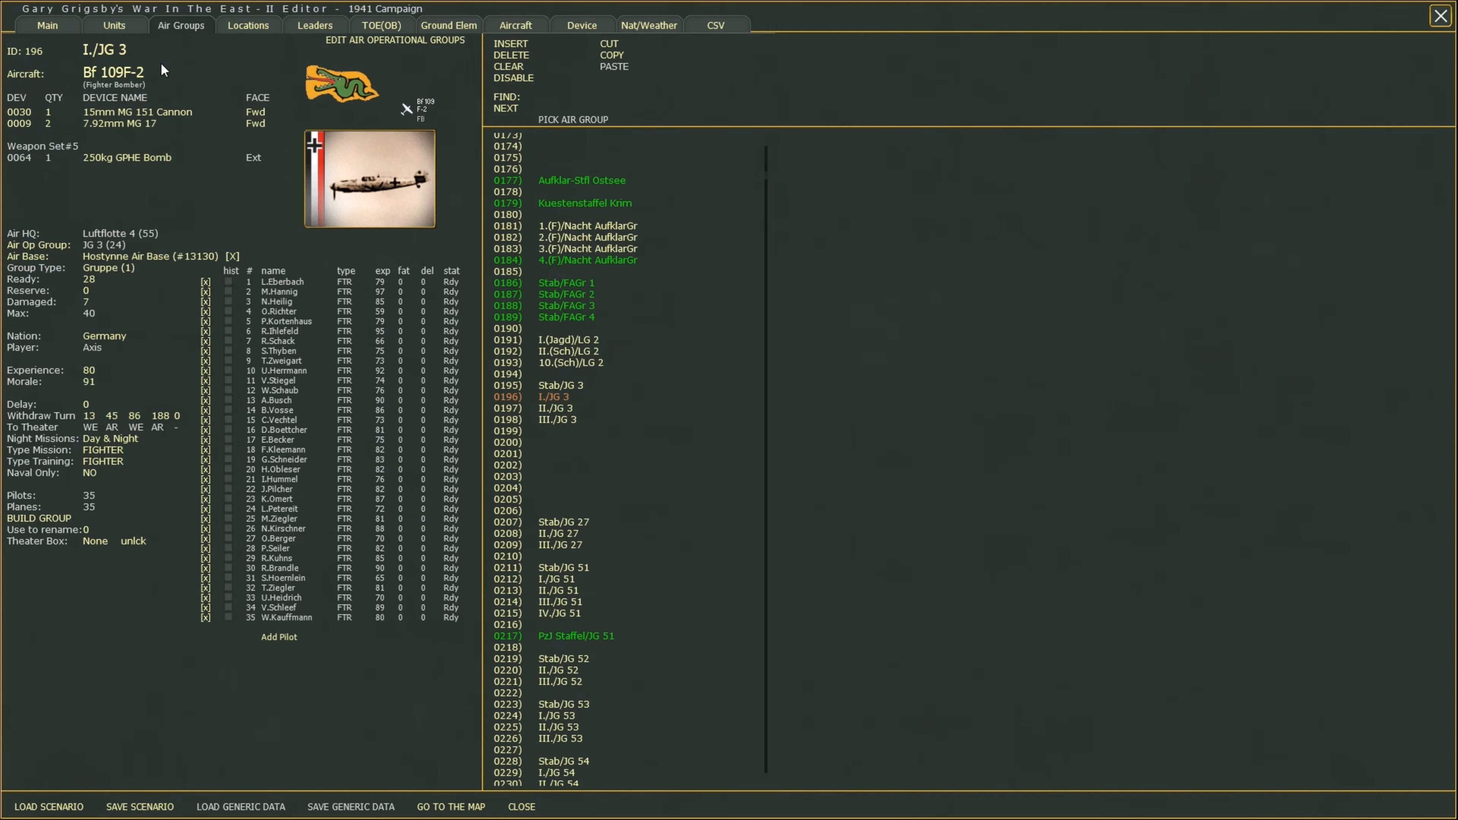
click(27, 81)
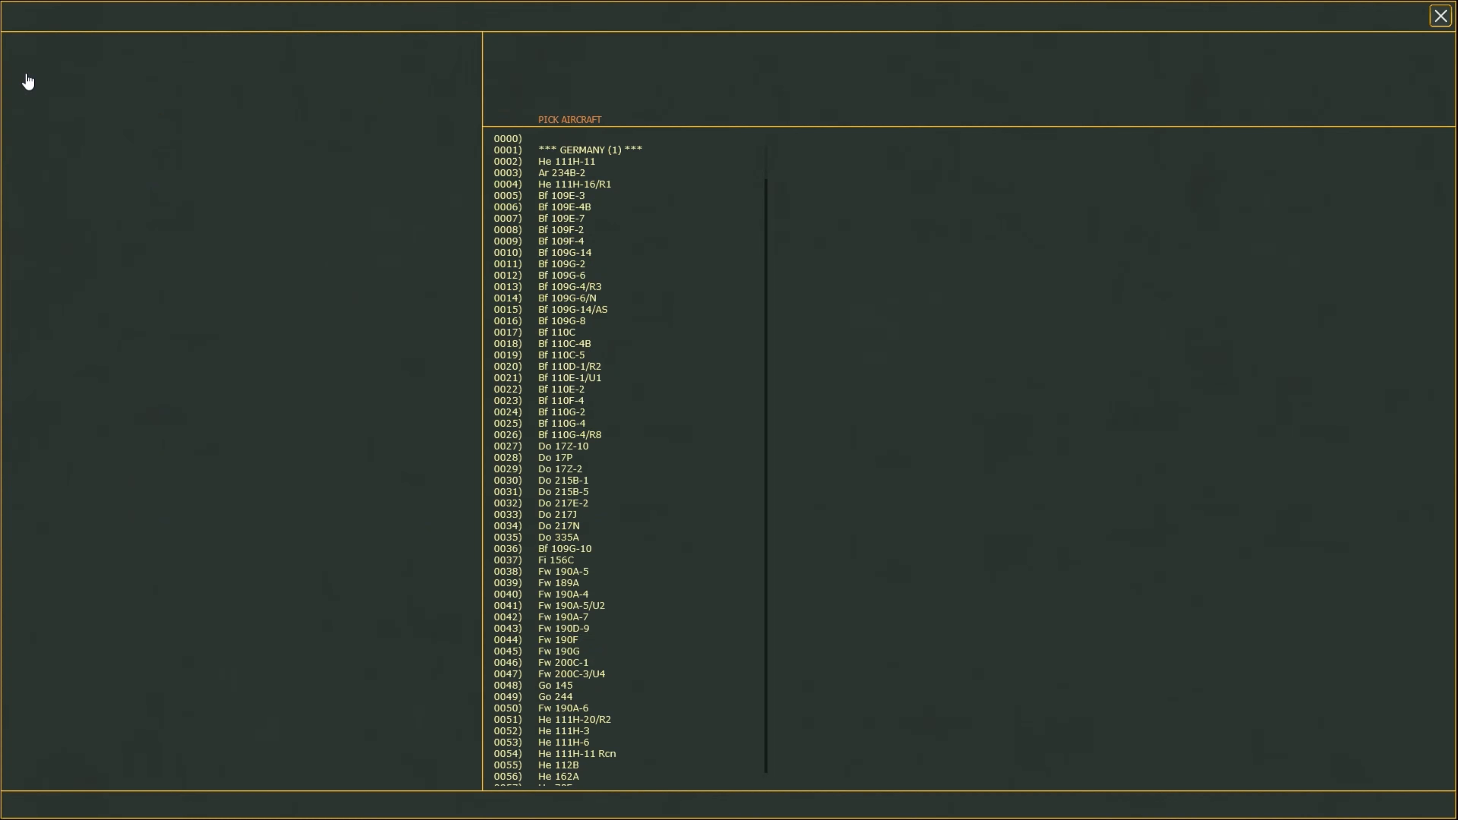
click(580, 231)
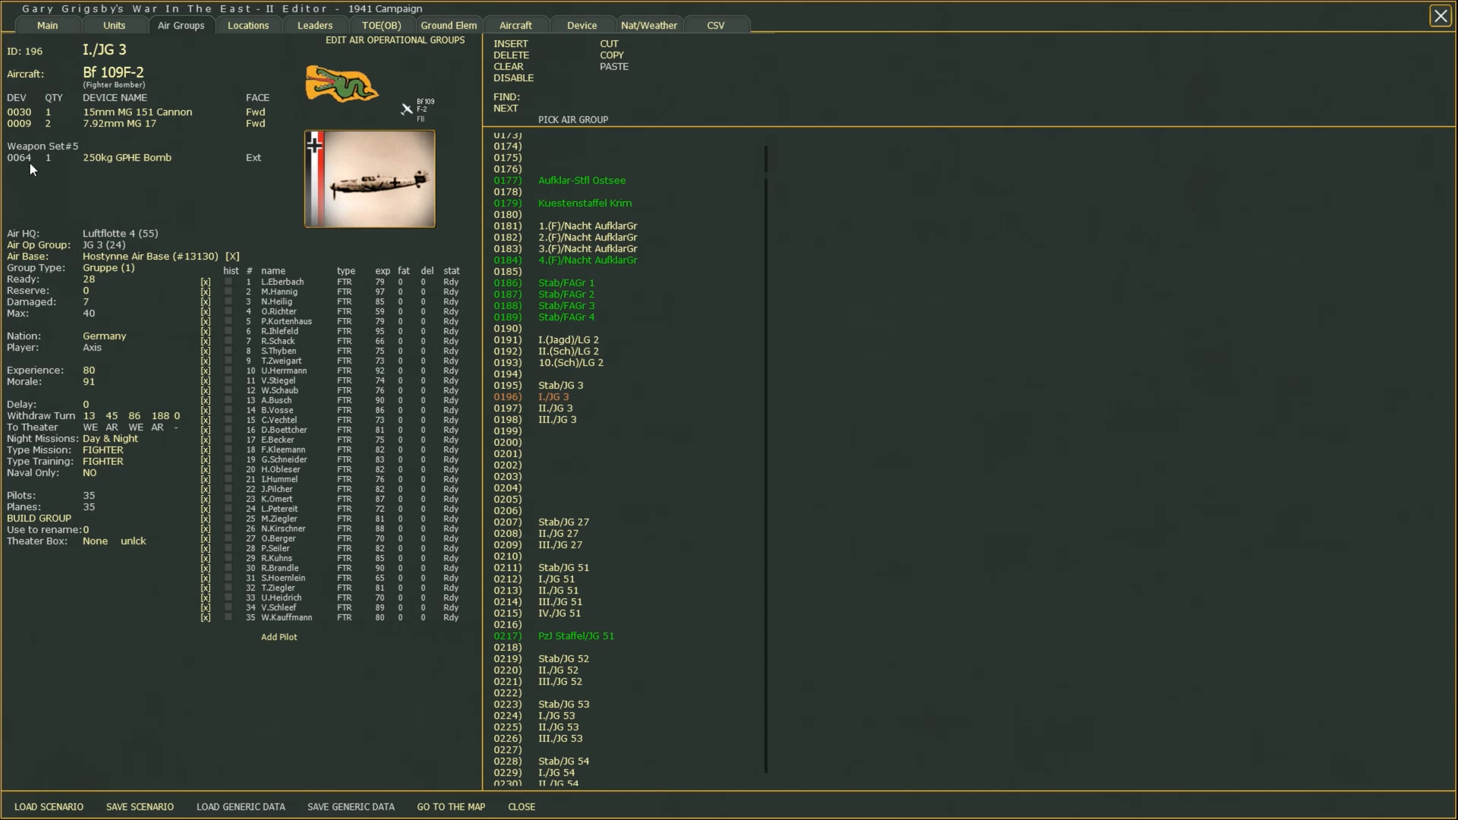
Compare the weapon sets of the I.(Jagd)/LG 2, 1.(F)/Nacht AufklarGr and I./JG 3 air groups.
click(570, 340)
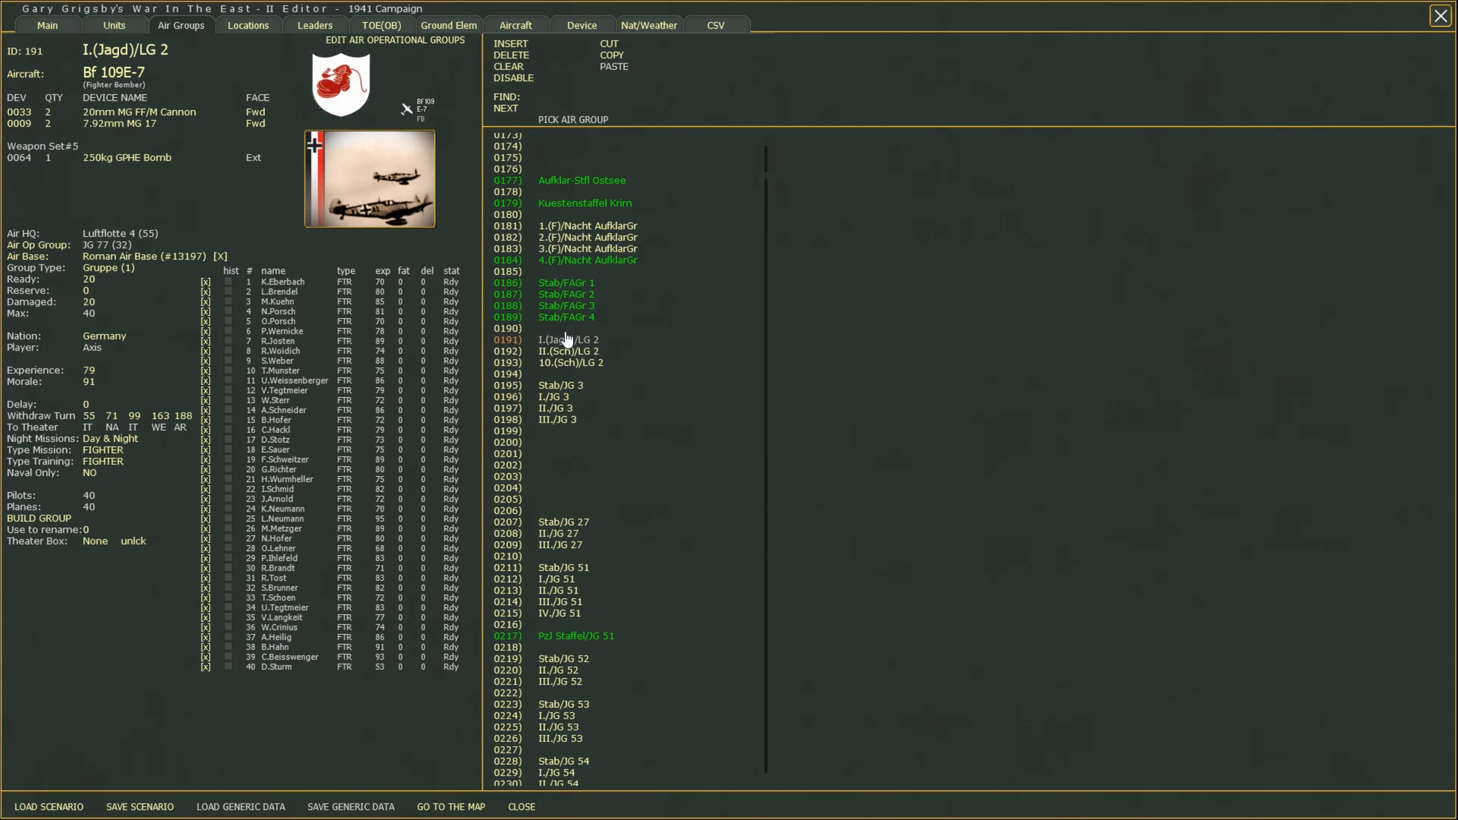
click(571, 227)
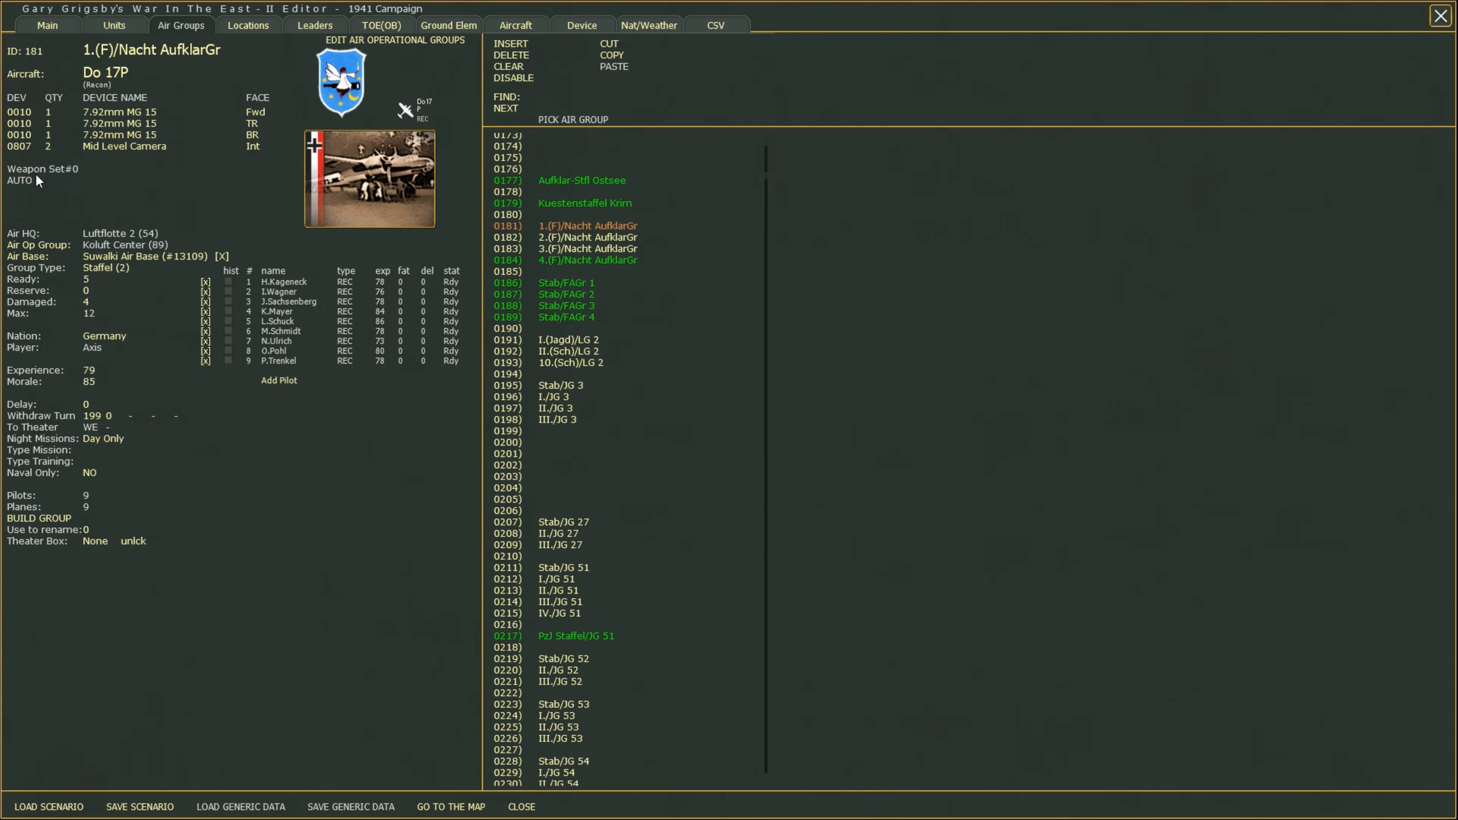
click(558, 397)
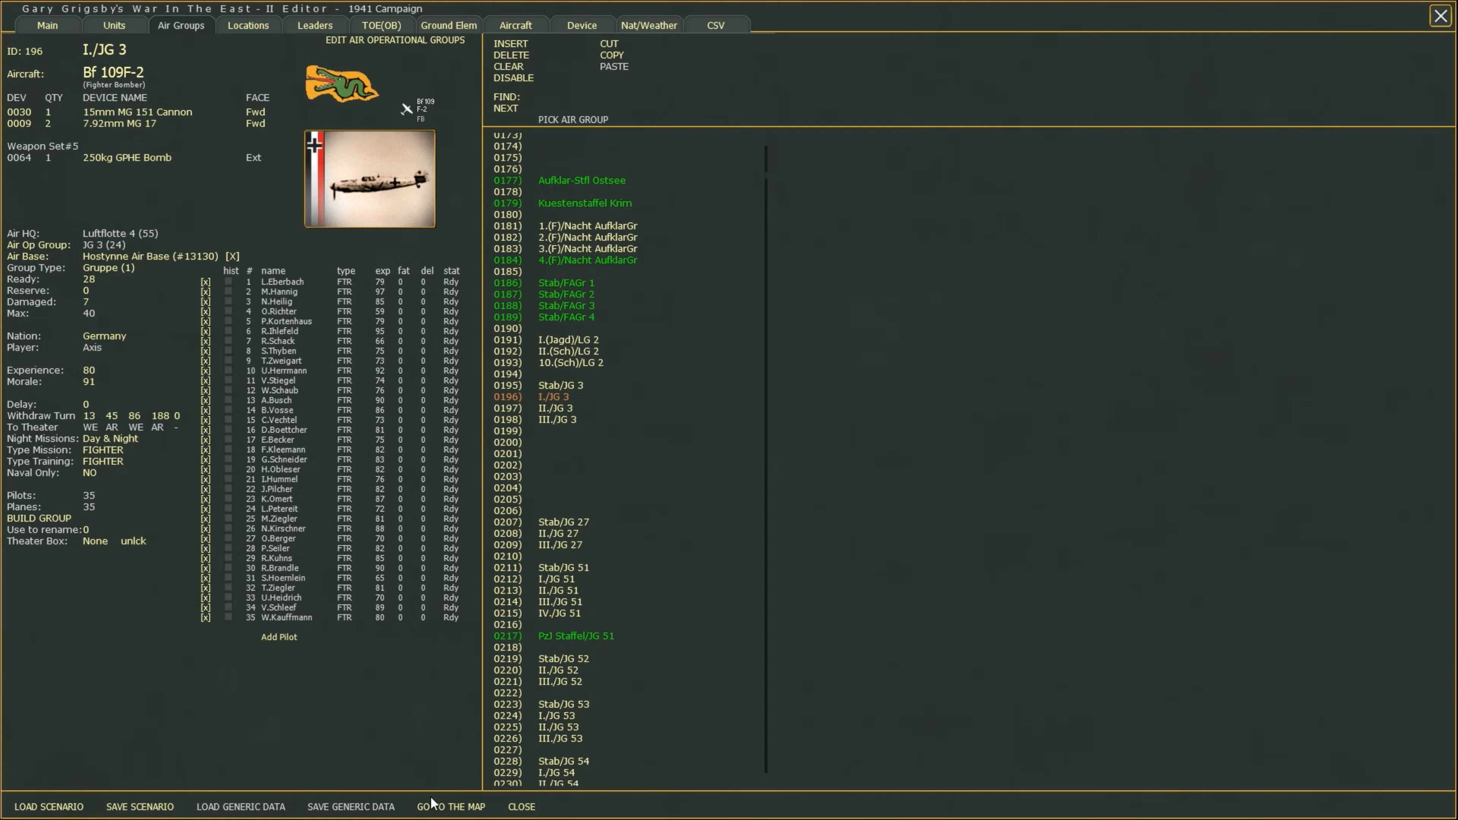
Locate and select JG 3 on the scenario map with the ground unit counters hidden.
click(439, 808)
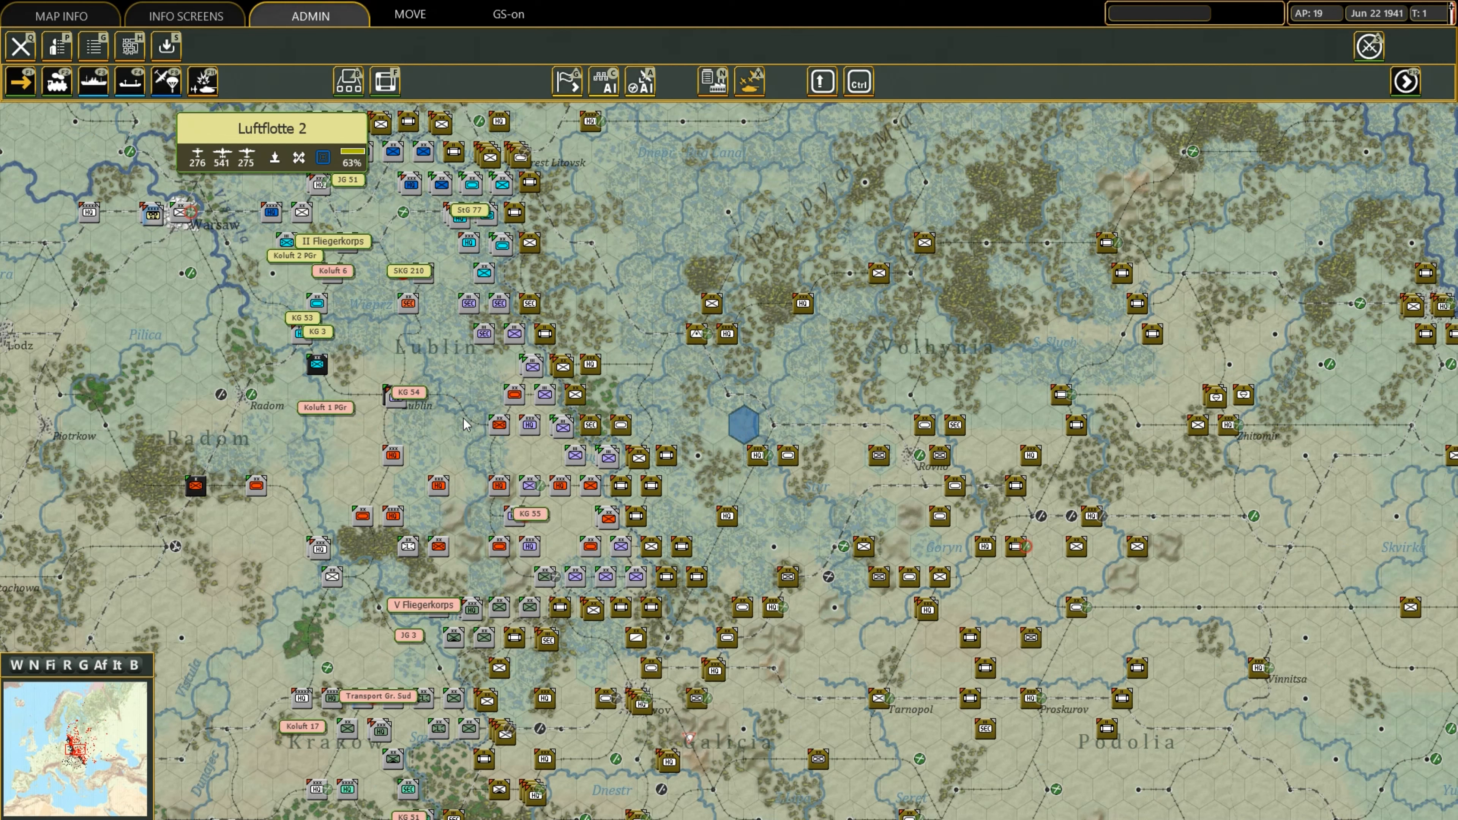
key(shift+t)
key(shift+t)
key(t)
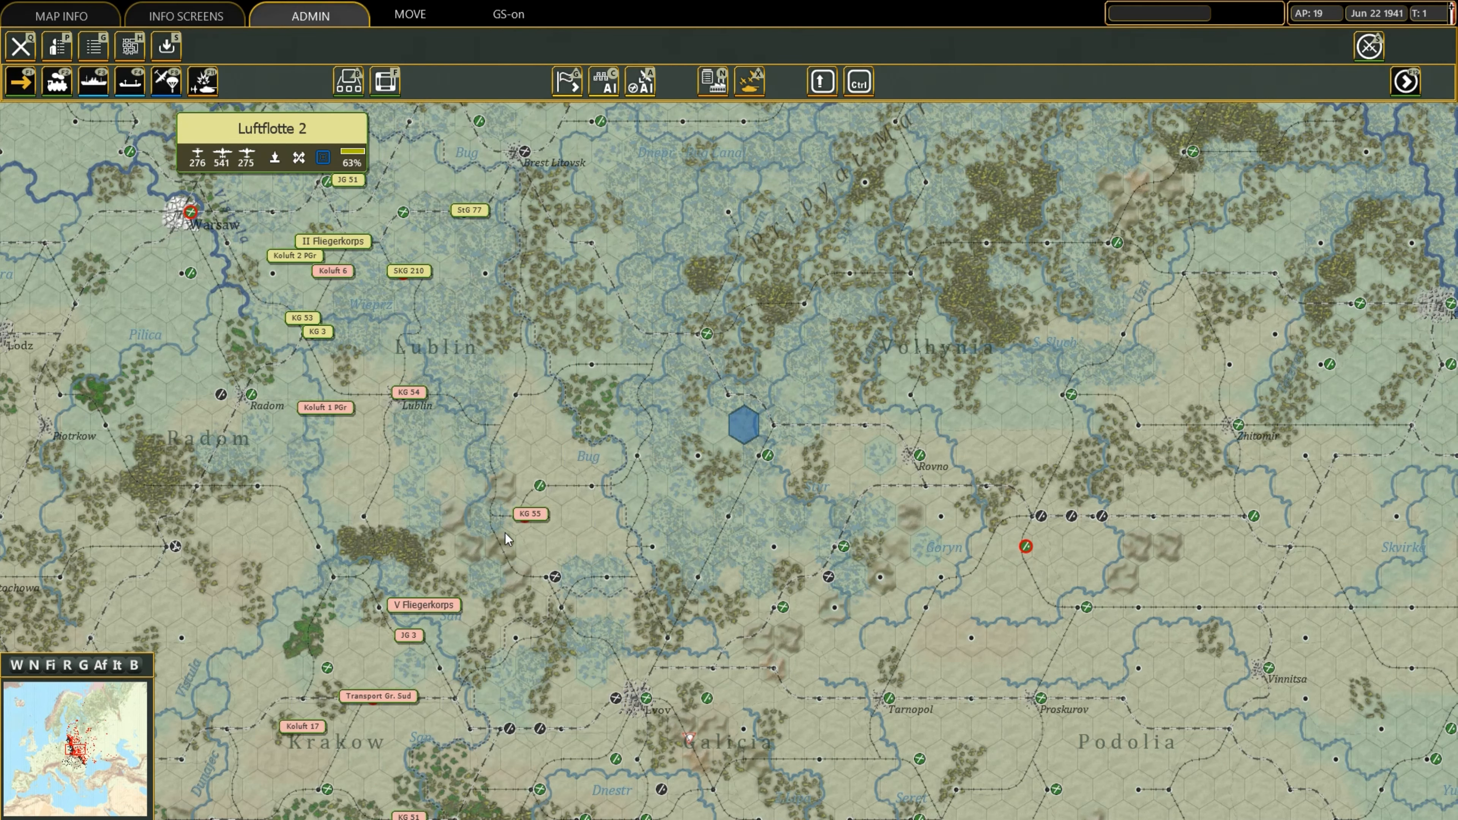
scroll(454, 638, up, 2)
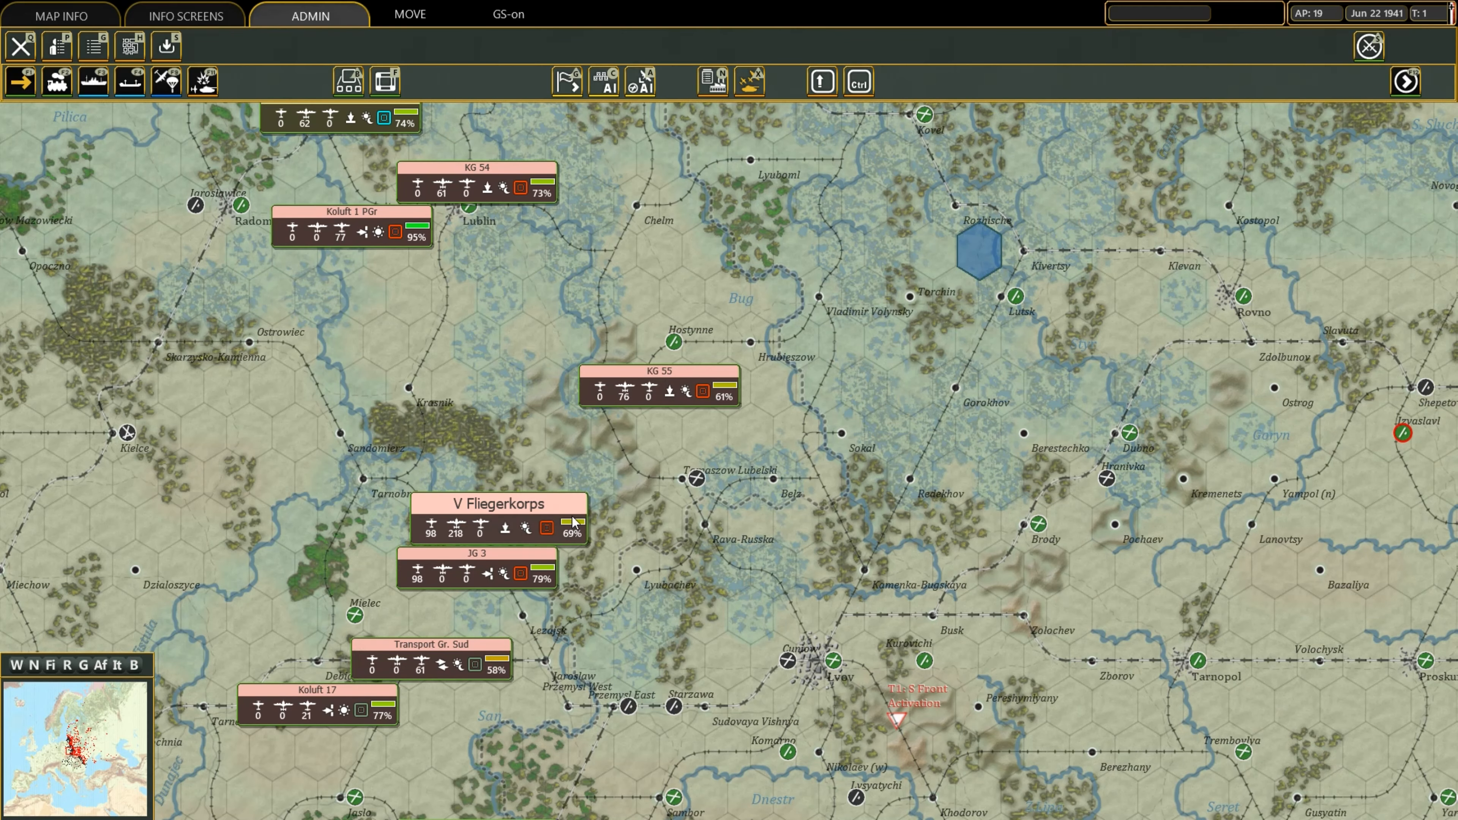
click(537, 568)
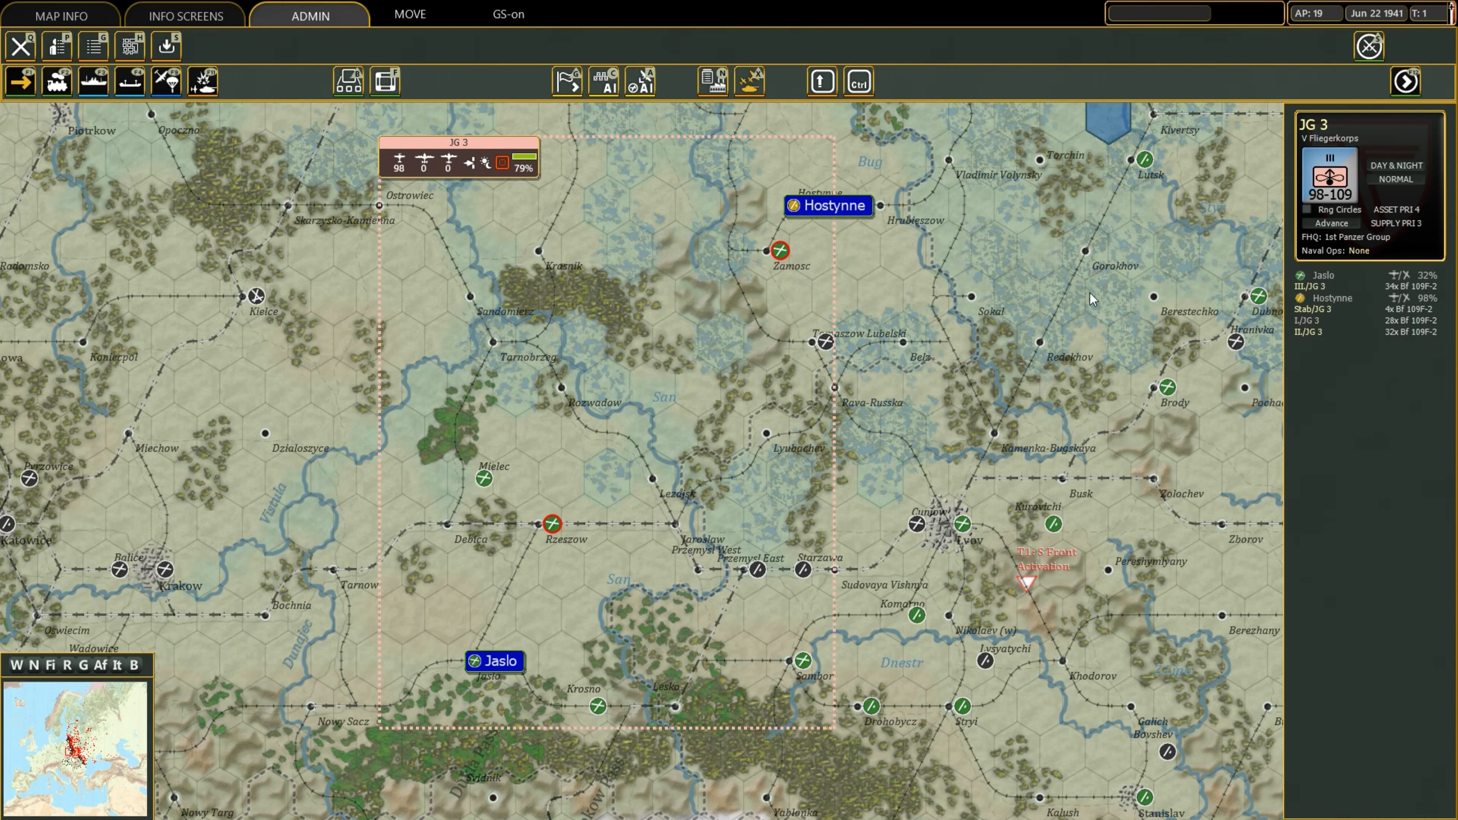
View the aircraft details and load out of I./JG 3 at Hostynne air base.
mouse_move(835, 210)
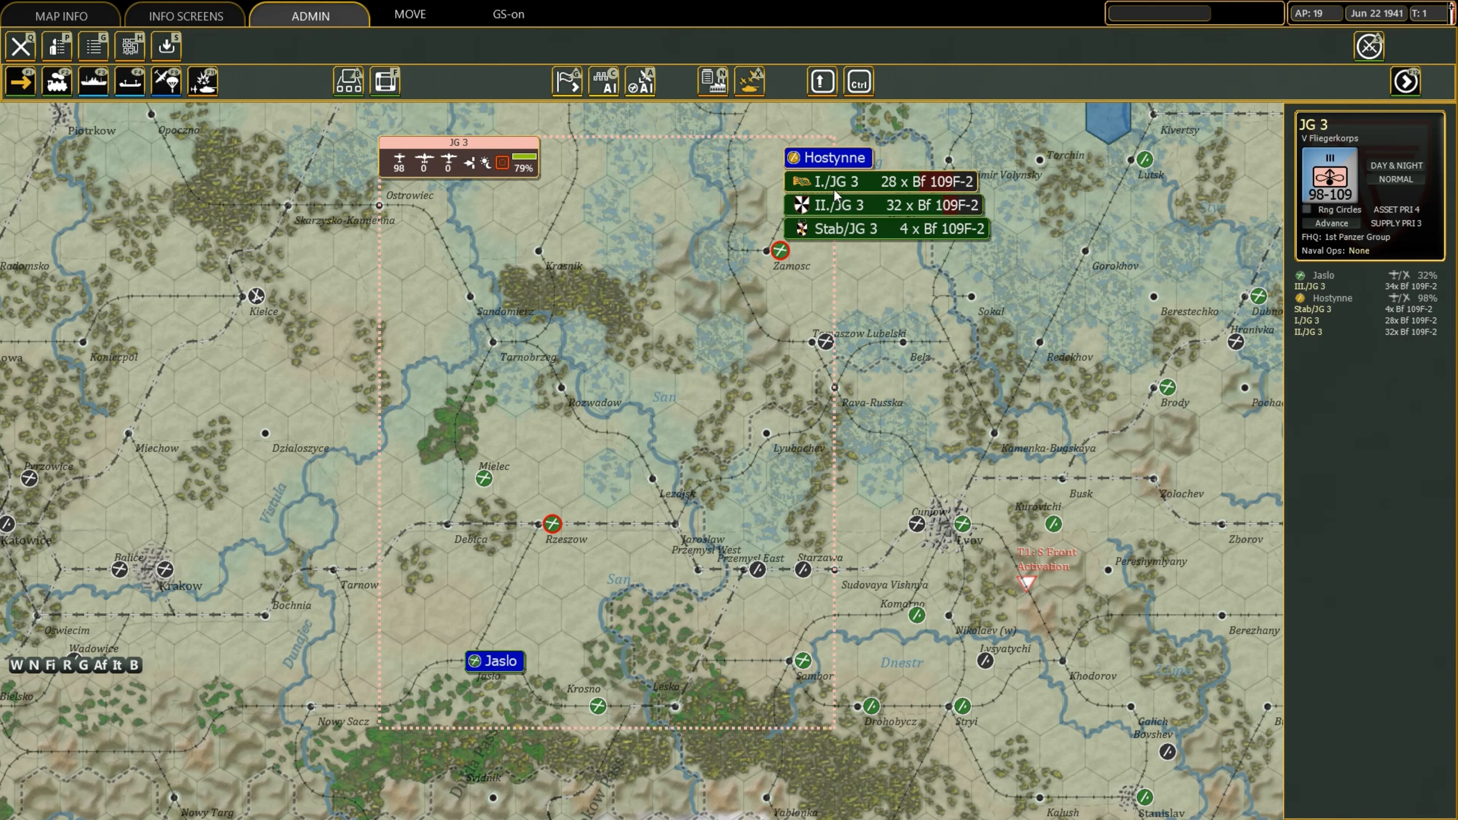
click(834, 189)
click(397, 273)
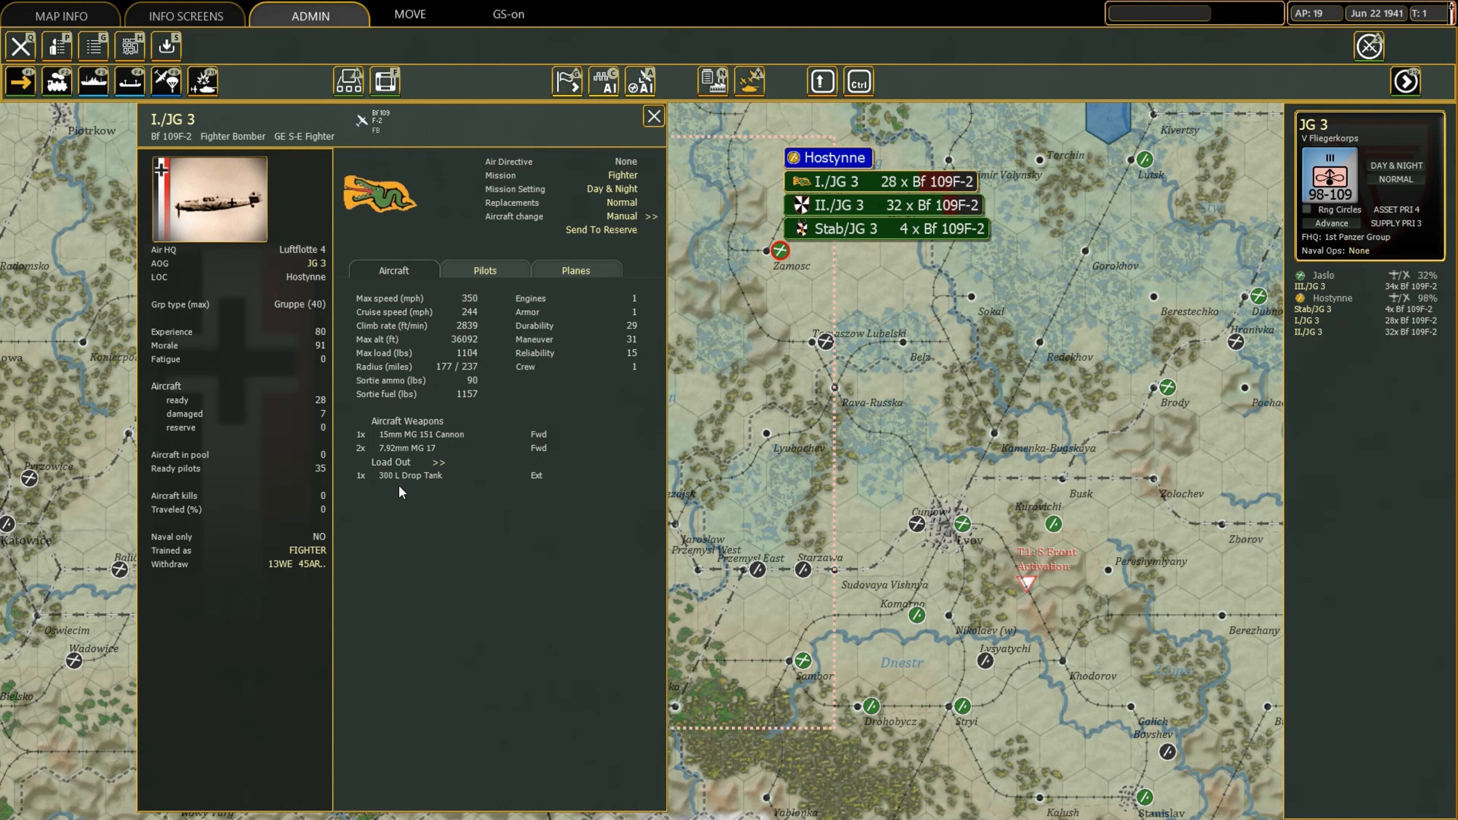
Assign the I./JG 3 air group to the JG 3 air operational group in the scenario editor.
click(649, 122)
click(16, 54)
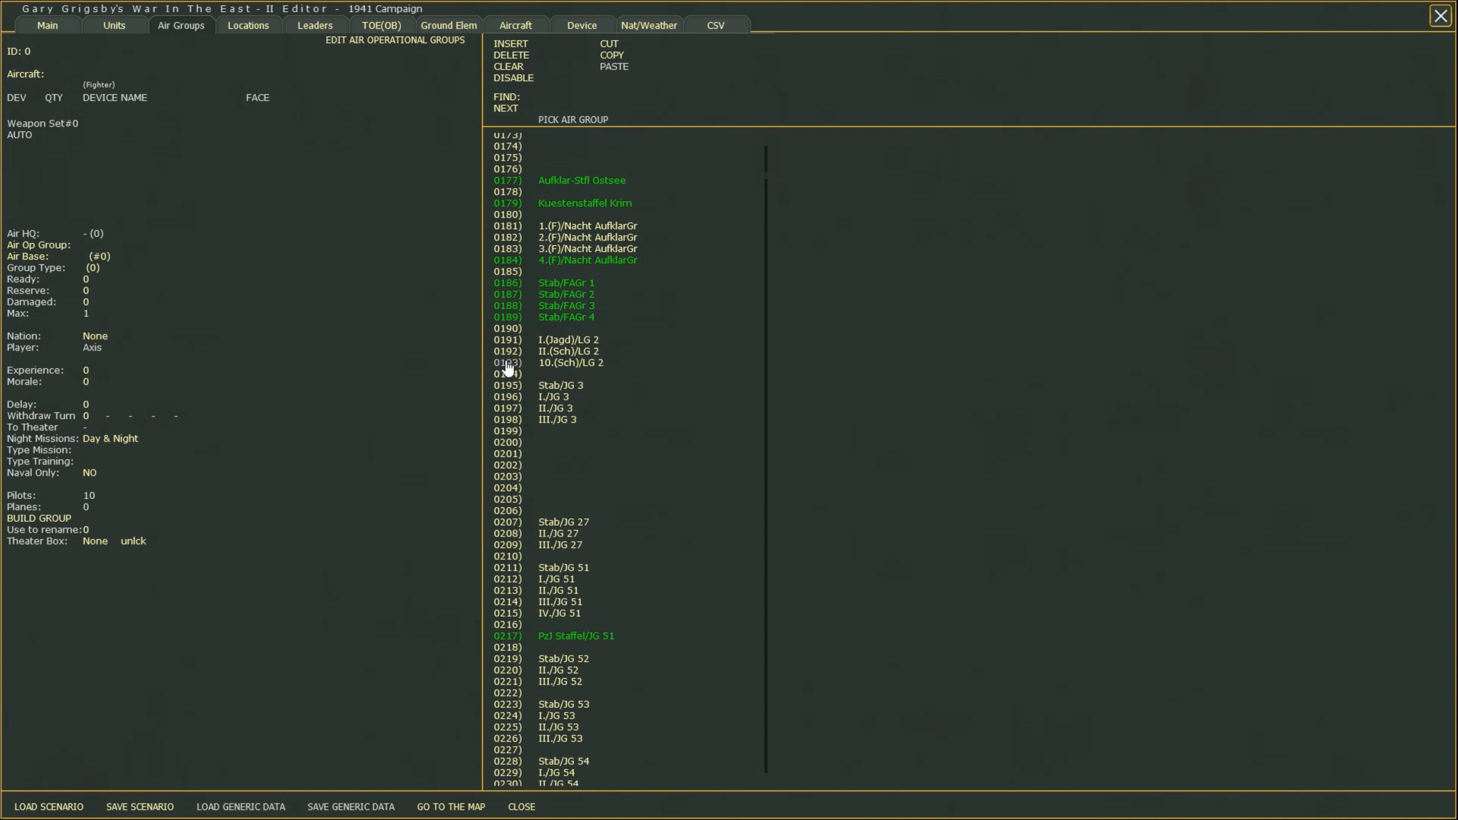
click(554, 396)
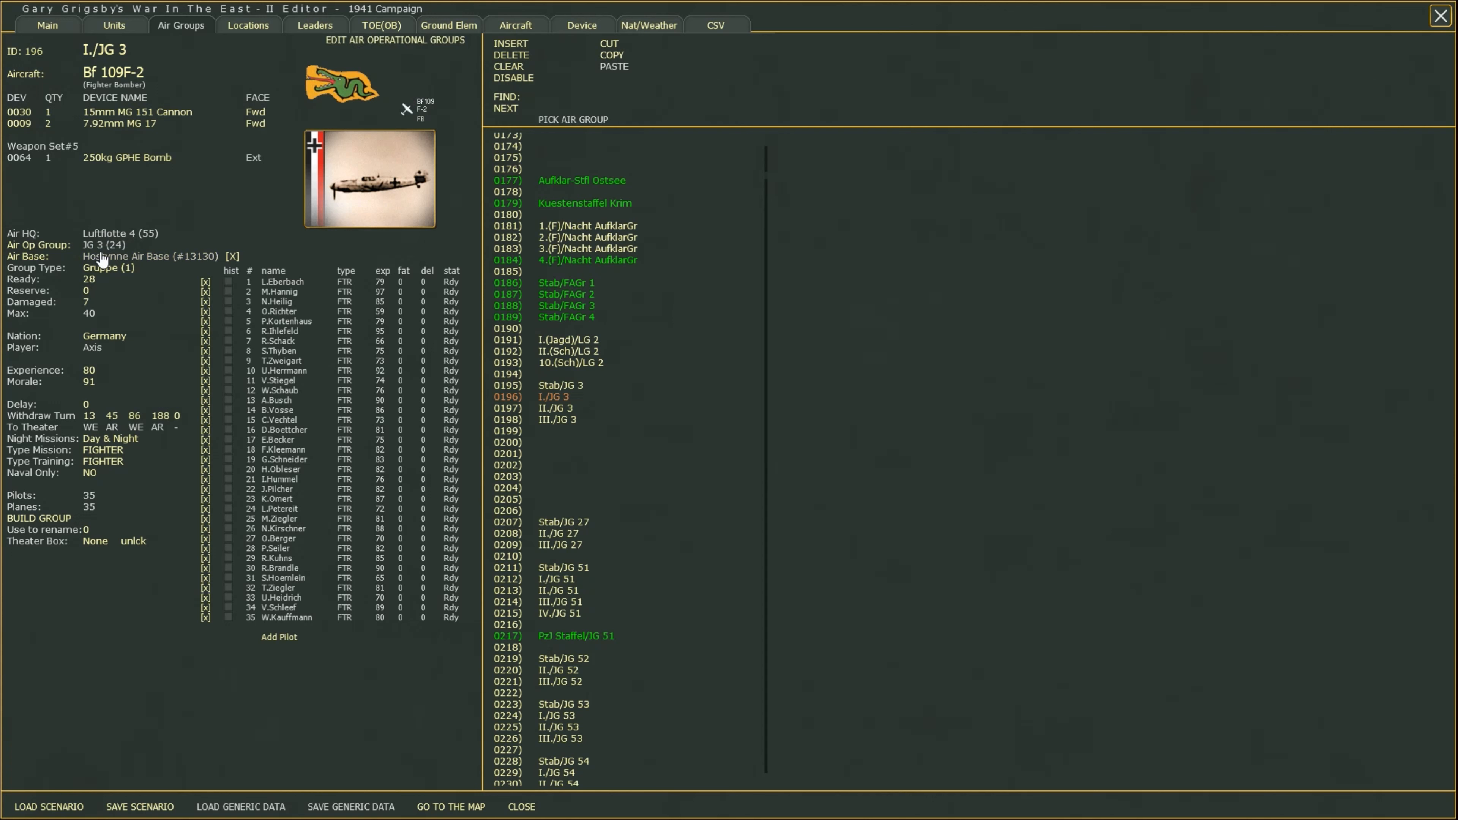
click(54, 248)
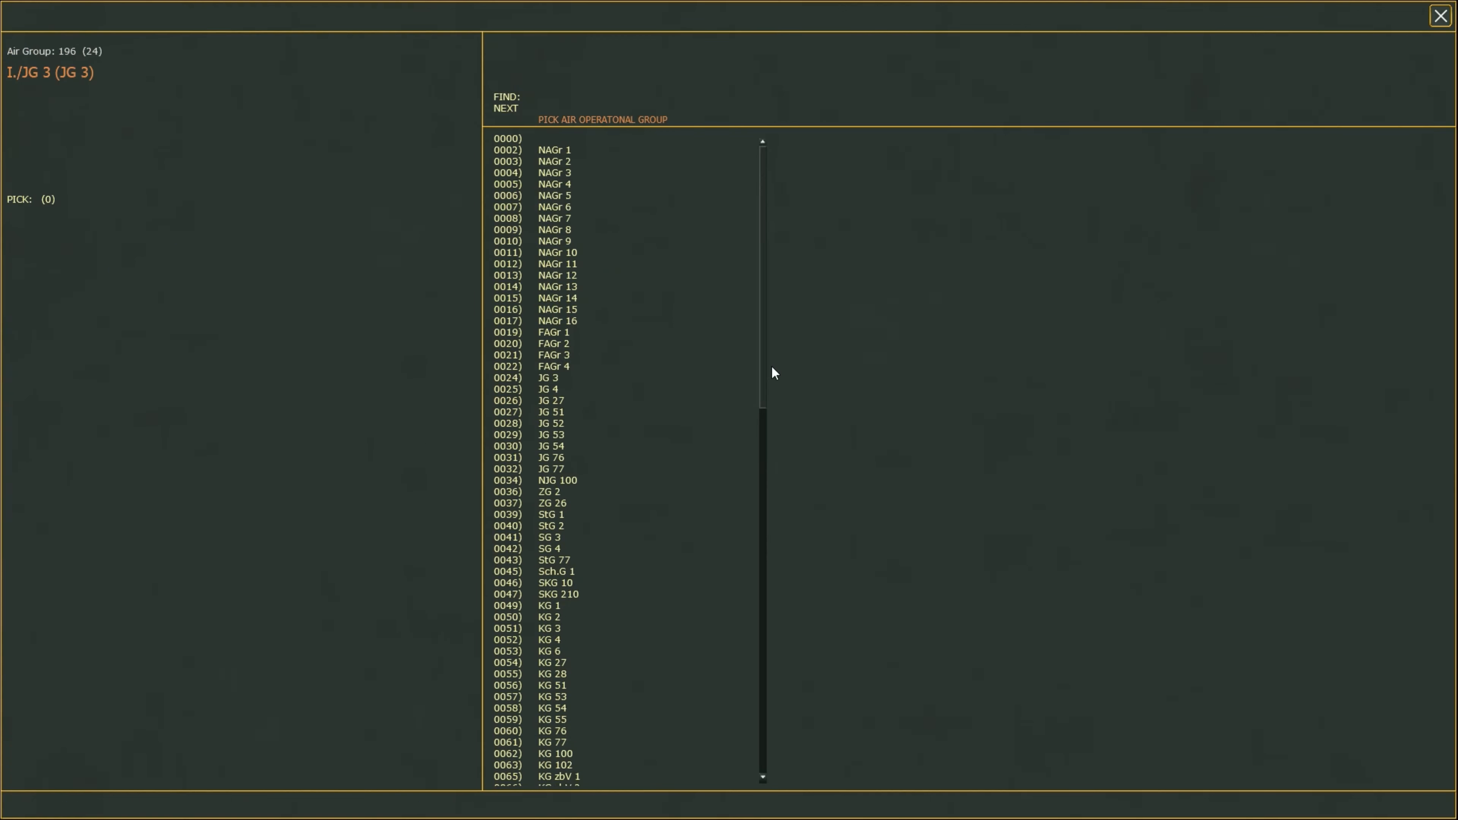
click(549, 379)
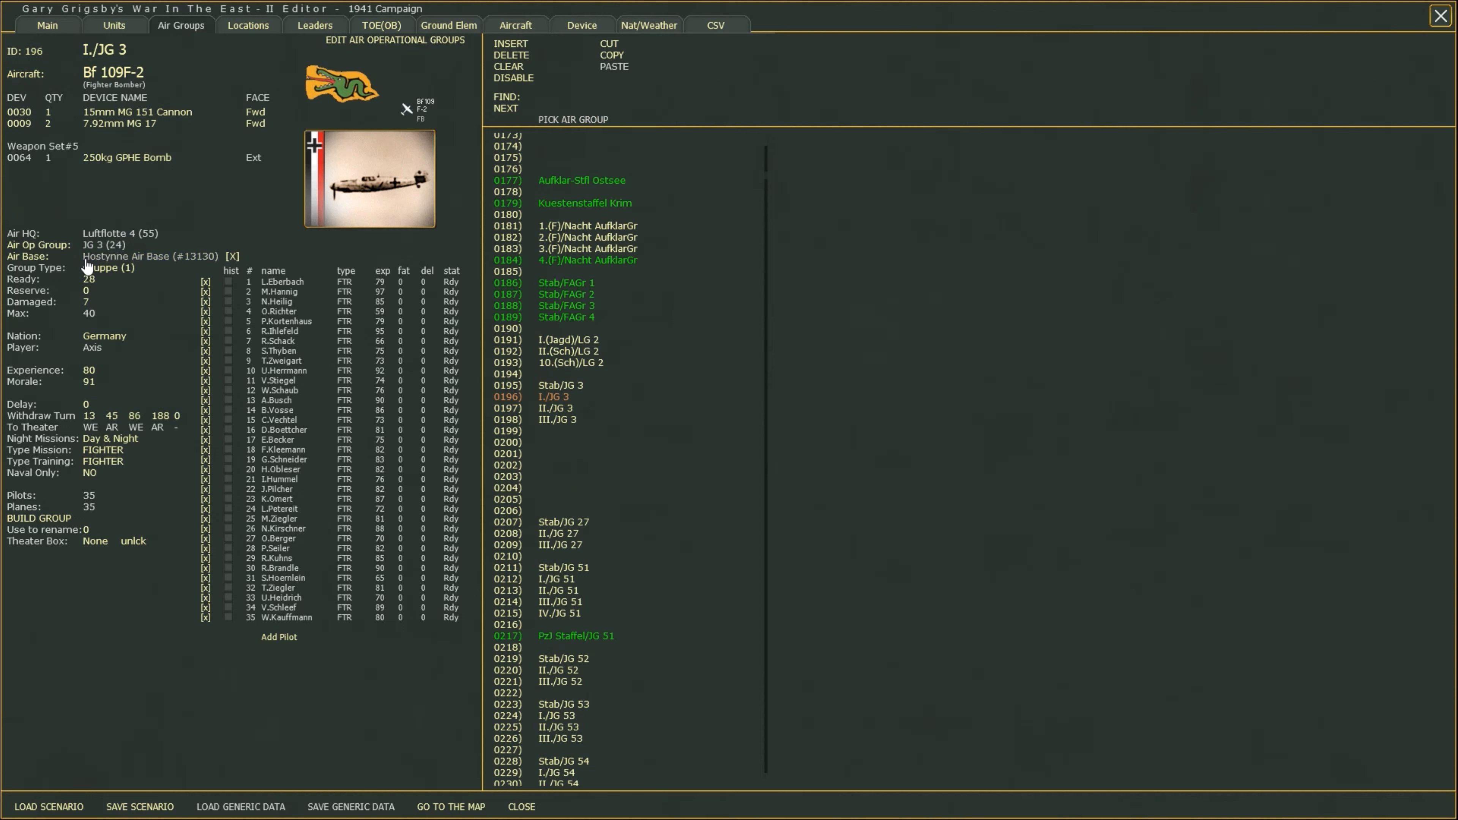
View the Hostynne Air Base unit record with its attached air groups and return to I./JG 3.
click(168, 258)
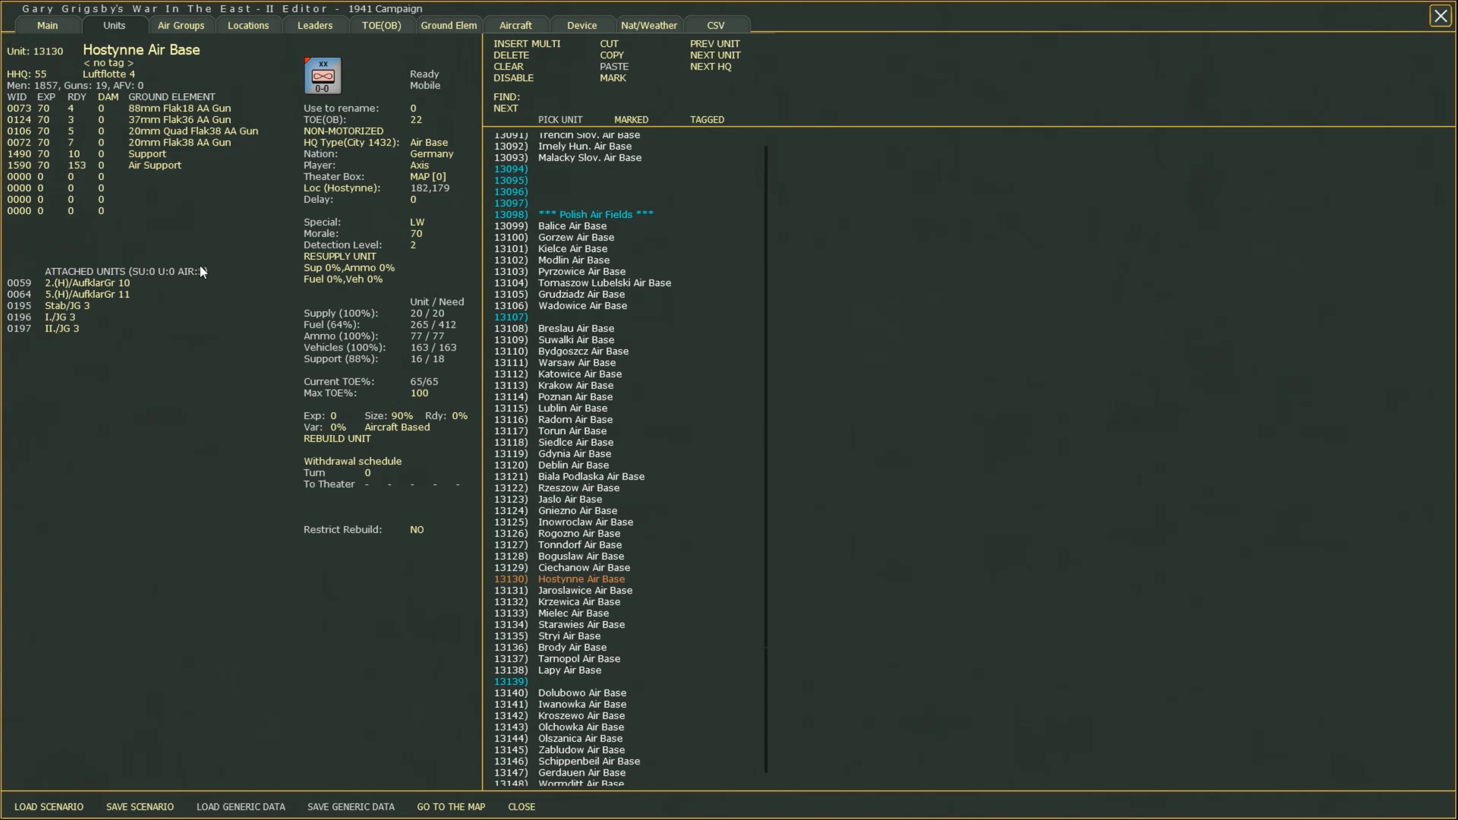
click(61, 320)
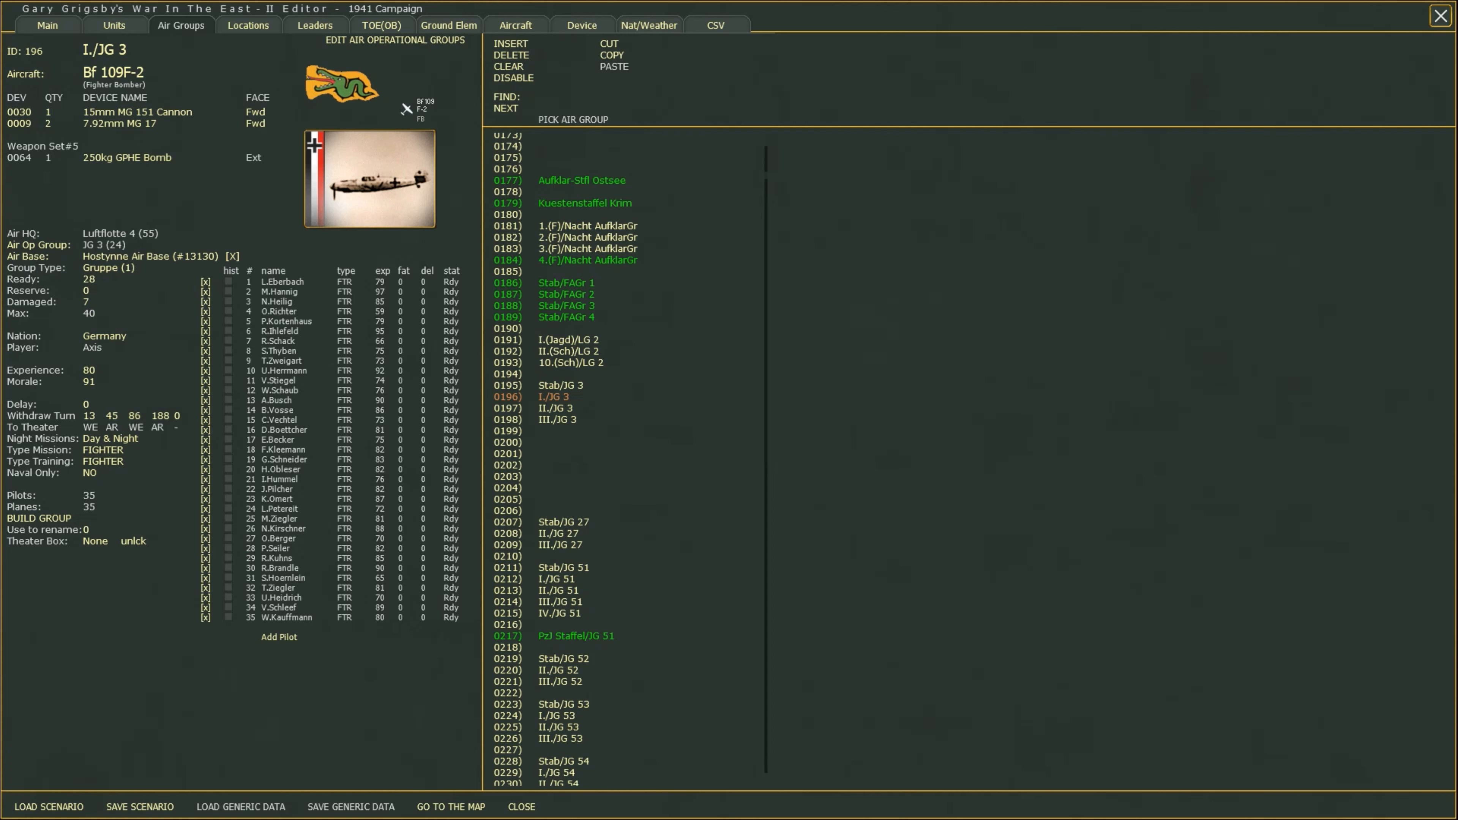
Plan a transfer of the I./JG 3 air group from Hostynne to the Poznan air base on the map.
click(451, 807)
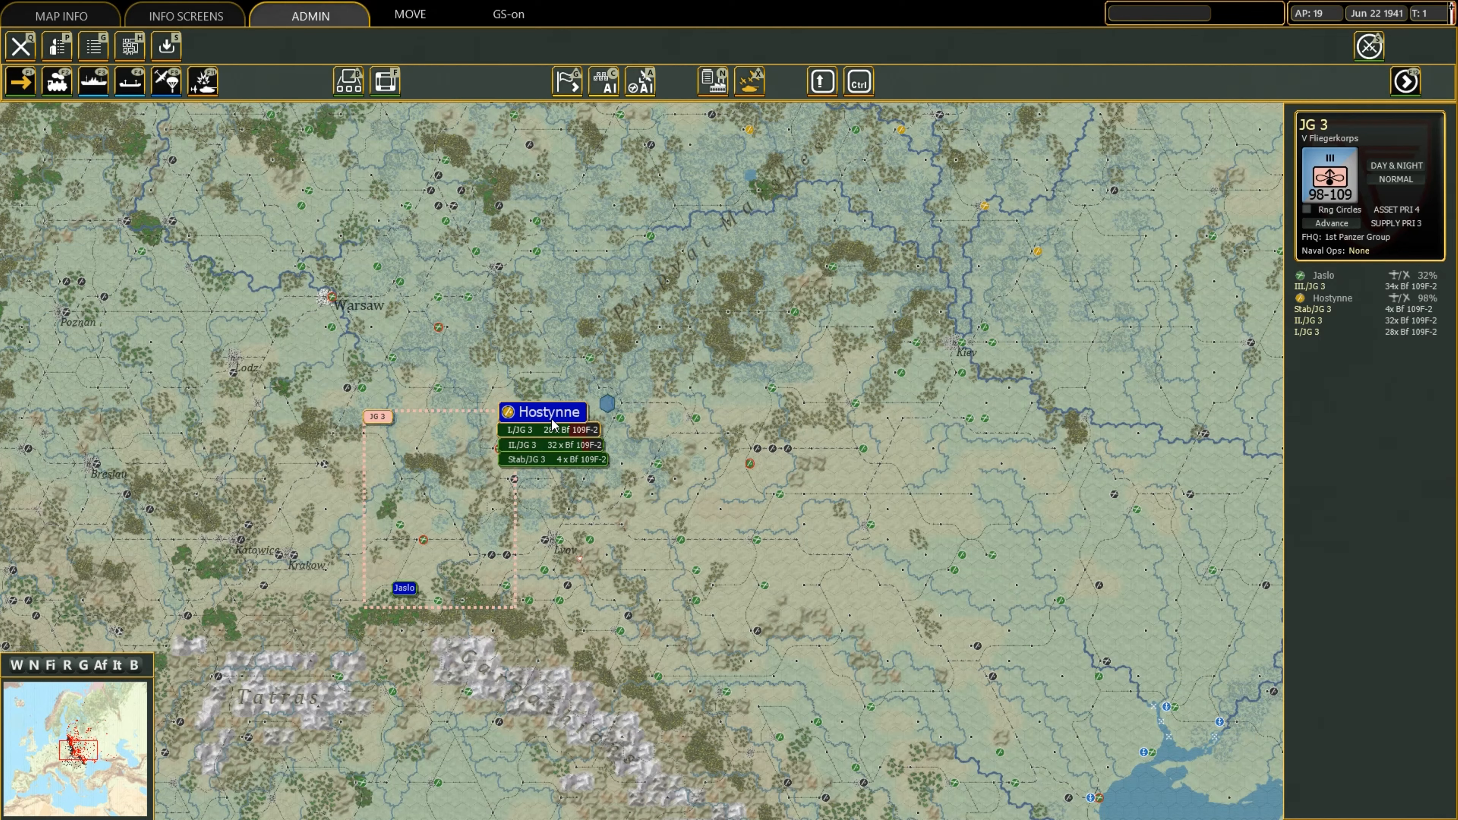
key(Left)
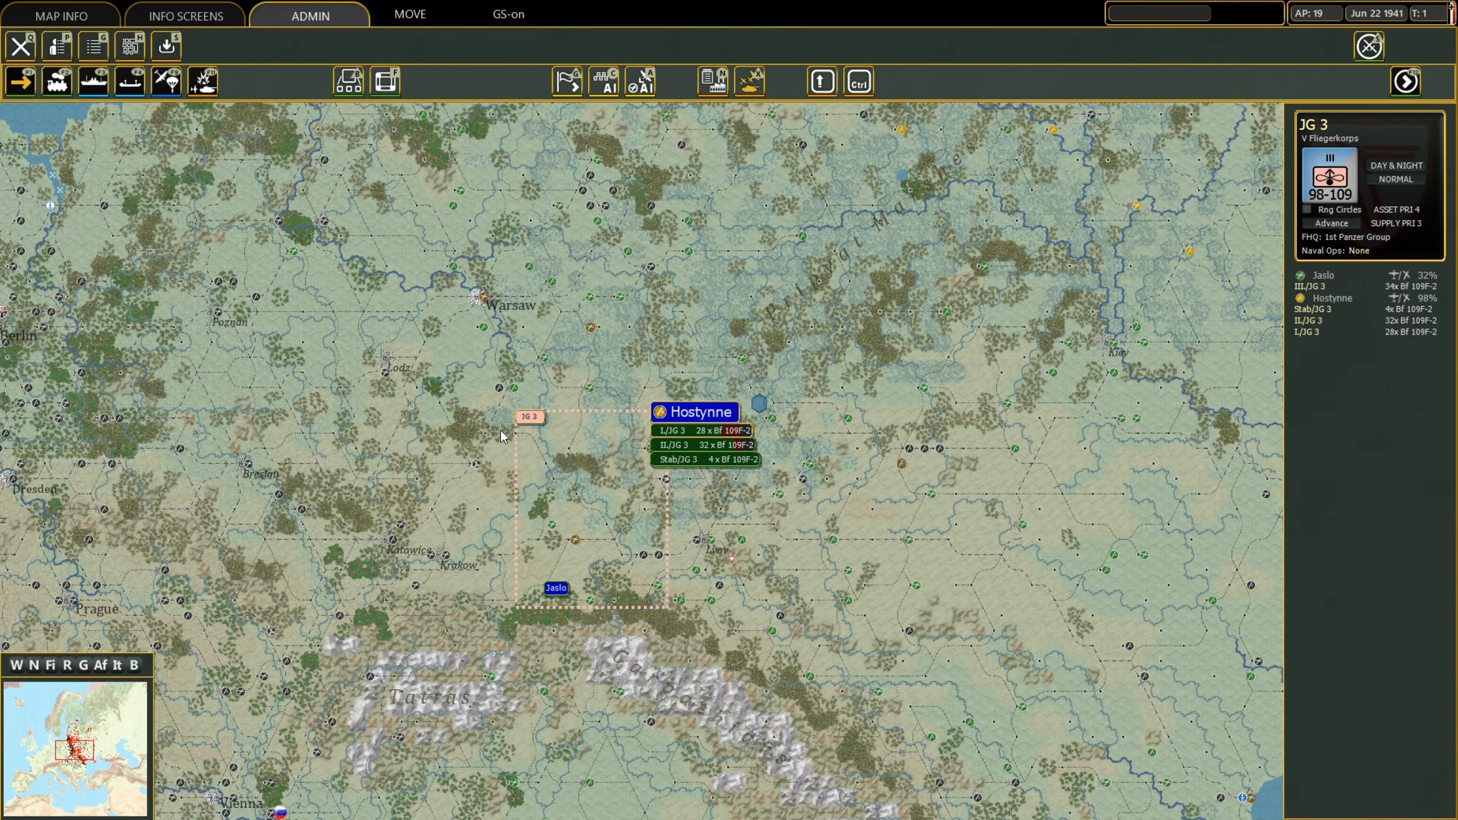
scroll(498, 437, up, 2)
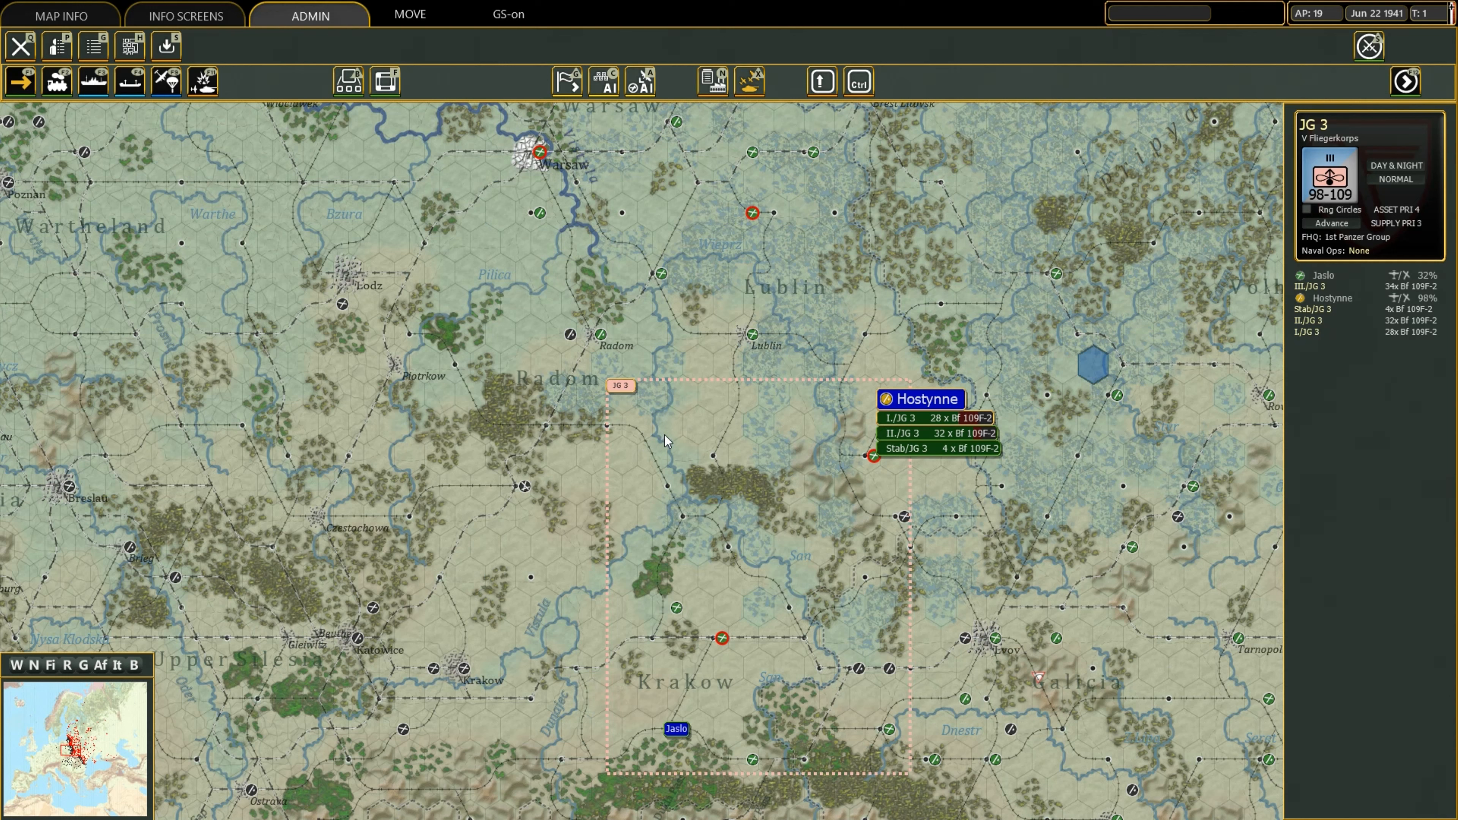
click(630, 391)
click(755, 582)
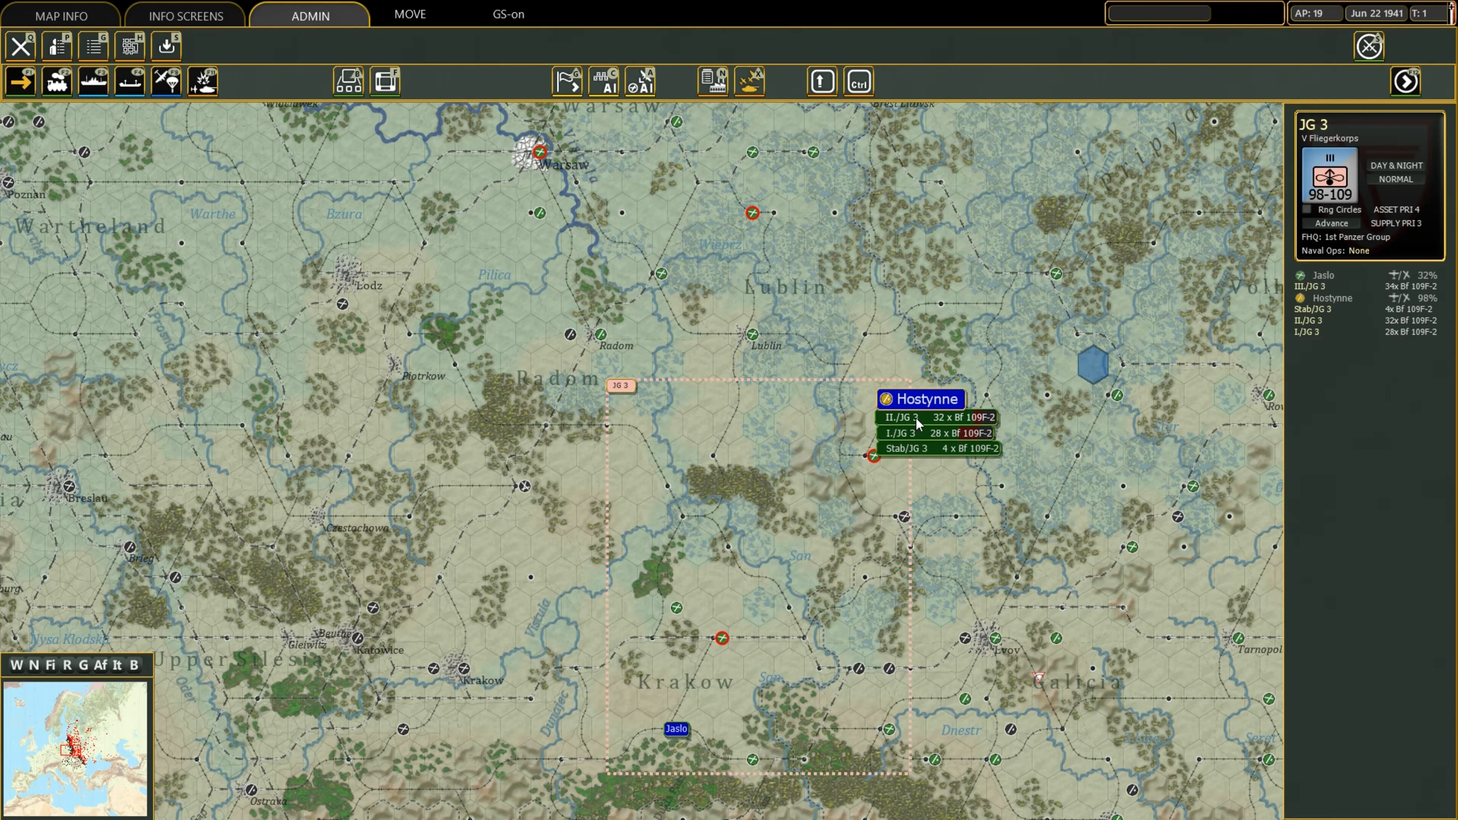
scroll(569, 425, down, 2)
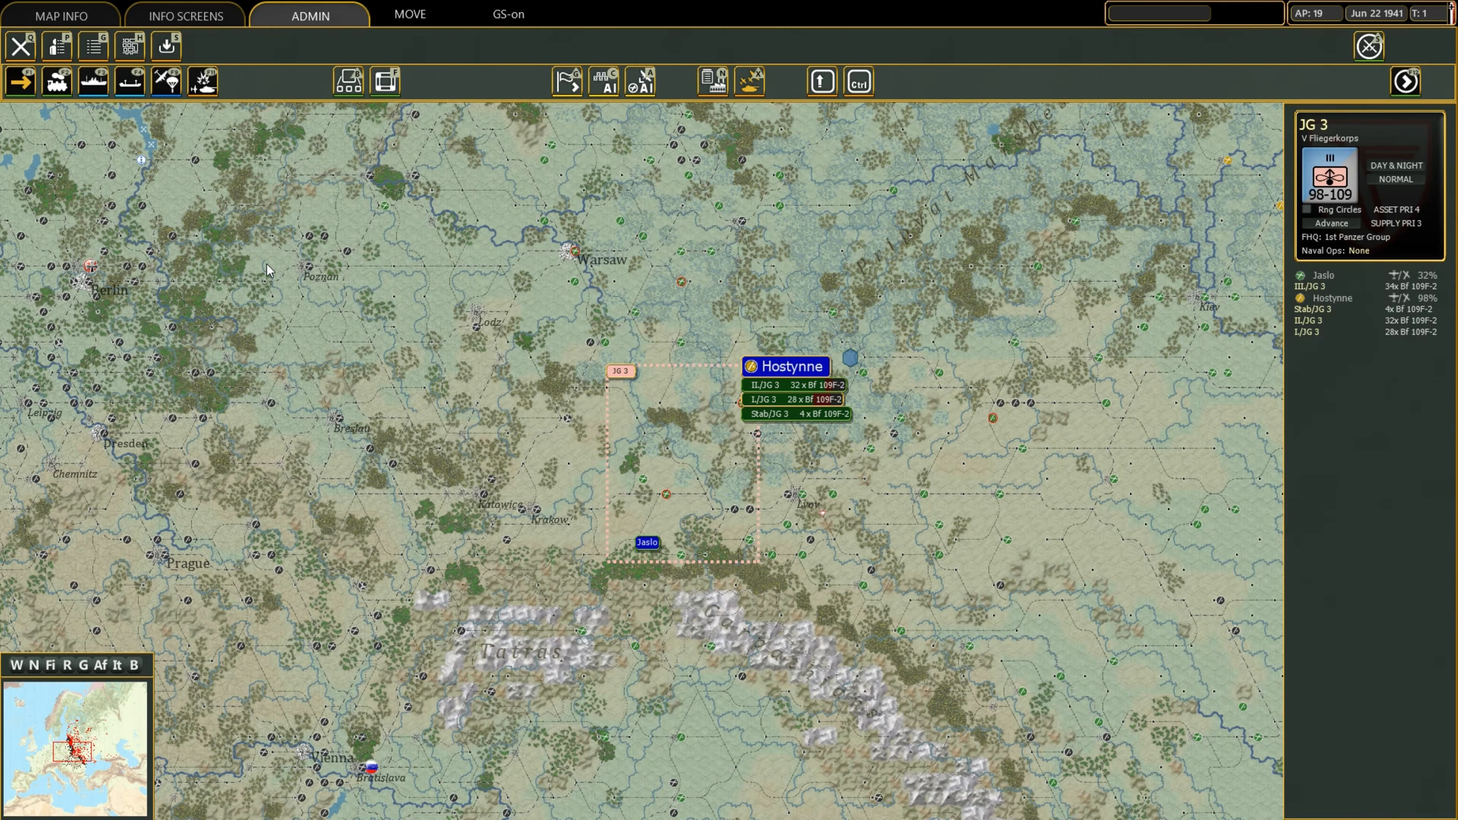
scroll(269, 270, up, 2)
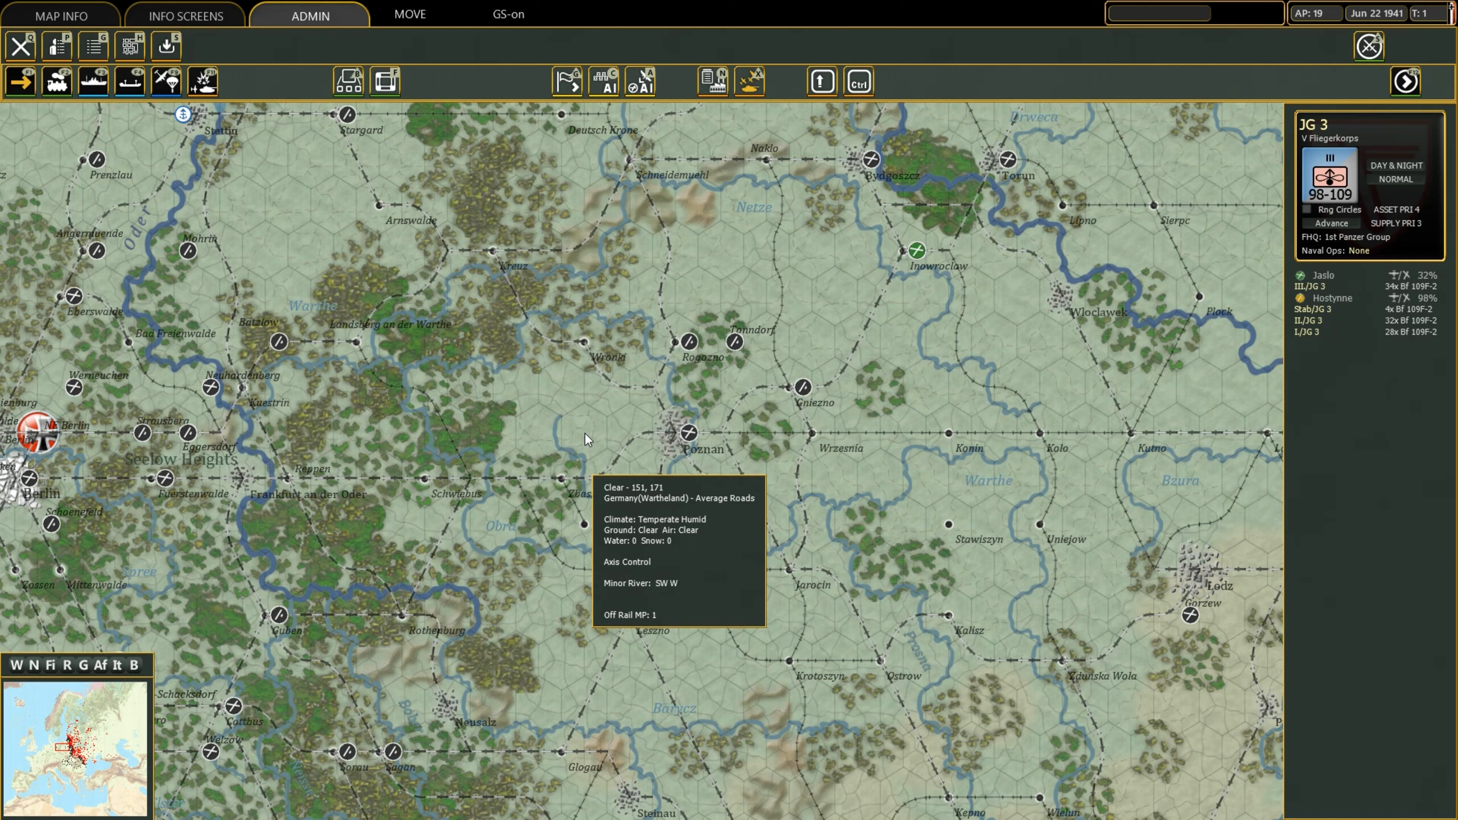
key(ctrl)
drag(751, 520, 691, 464)
key(shift)
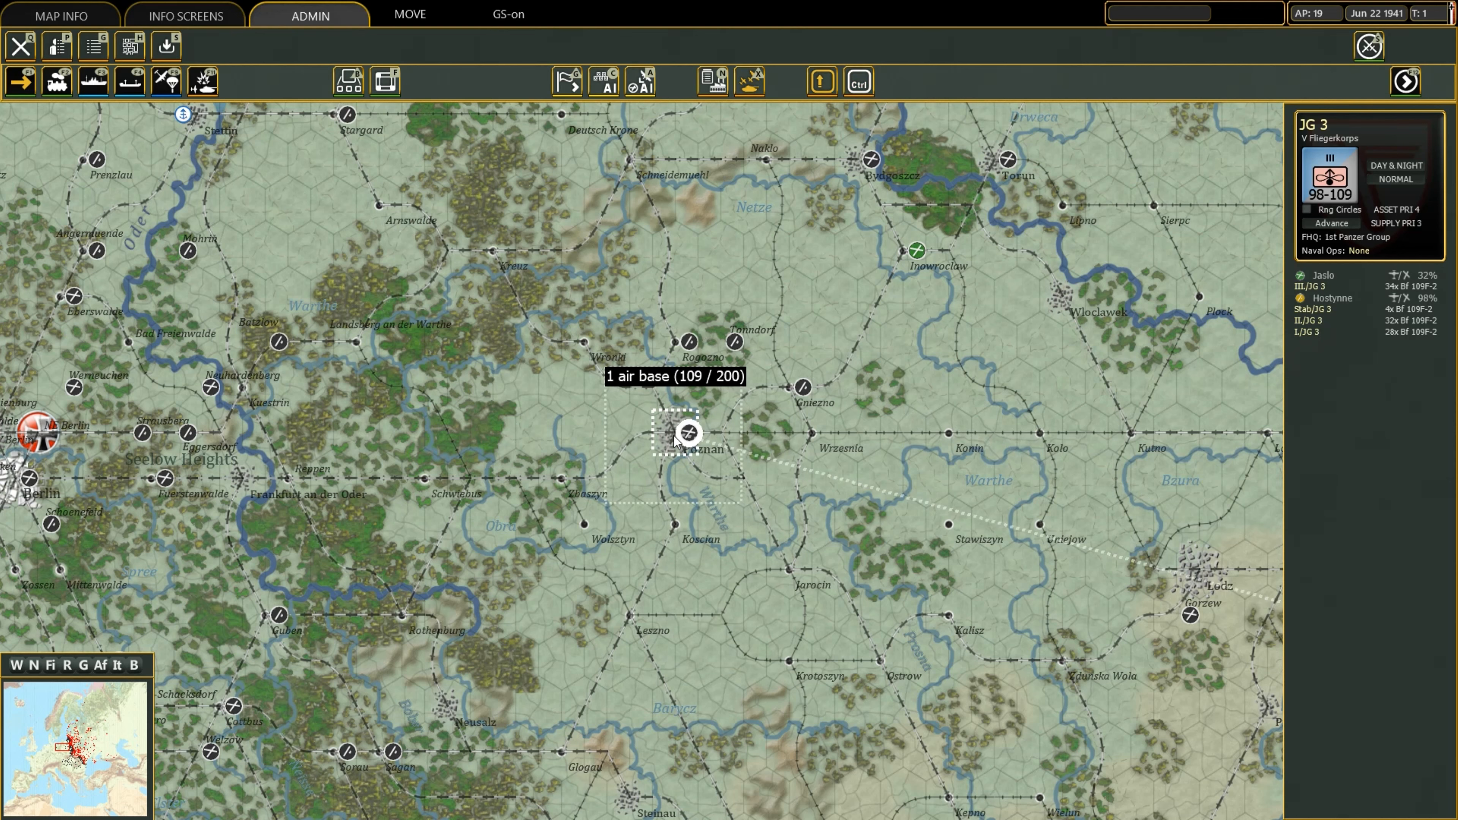
click(661, 450)
Cancel the planned air transfer of JG 3.
scroll(660, 450, down, 4)
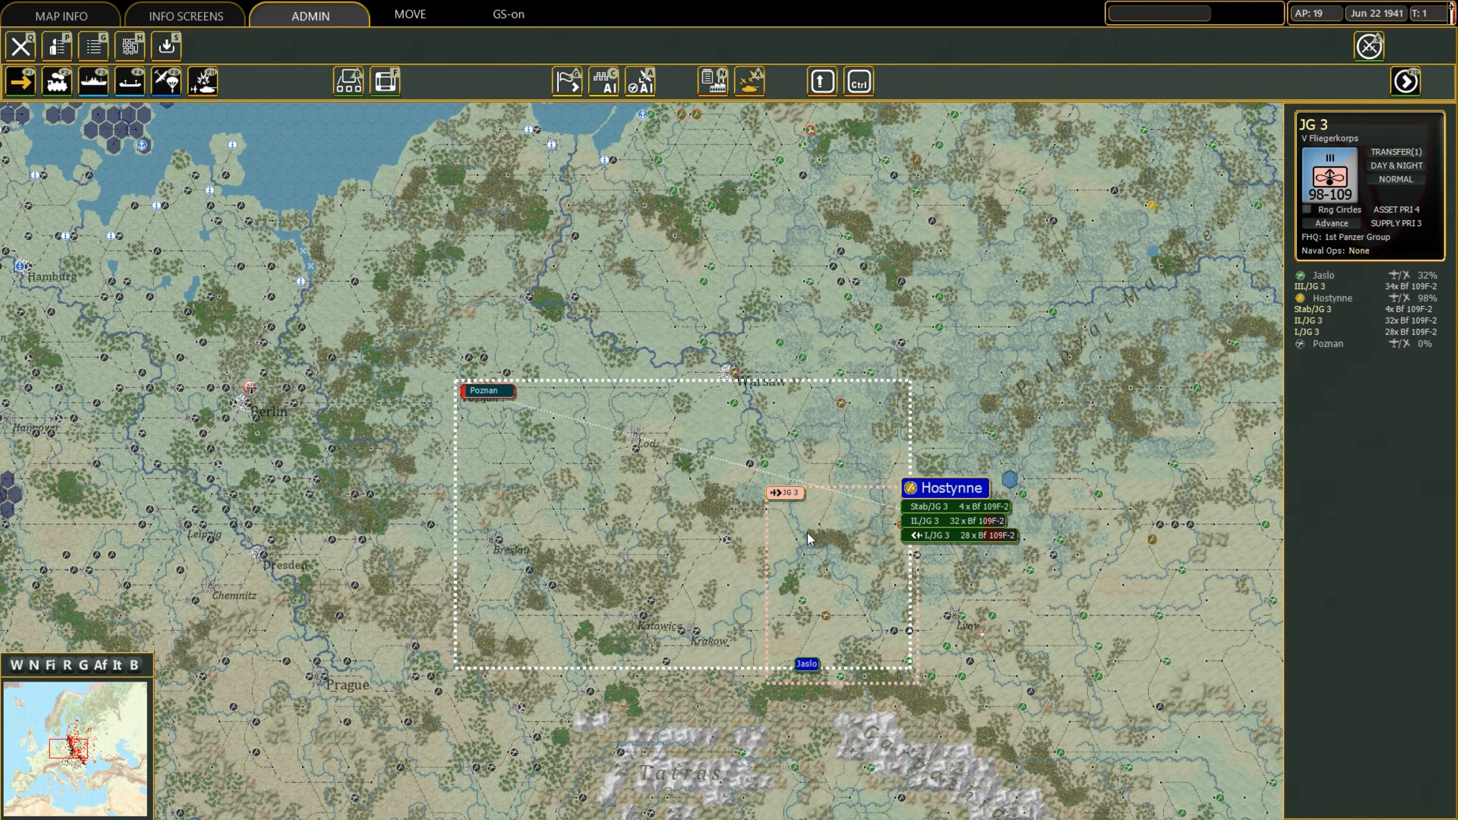
scroll(810, 539, up, 2)
right_click(637, 417)
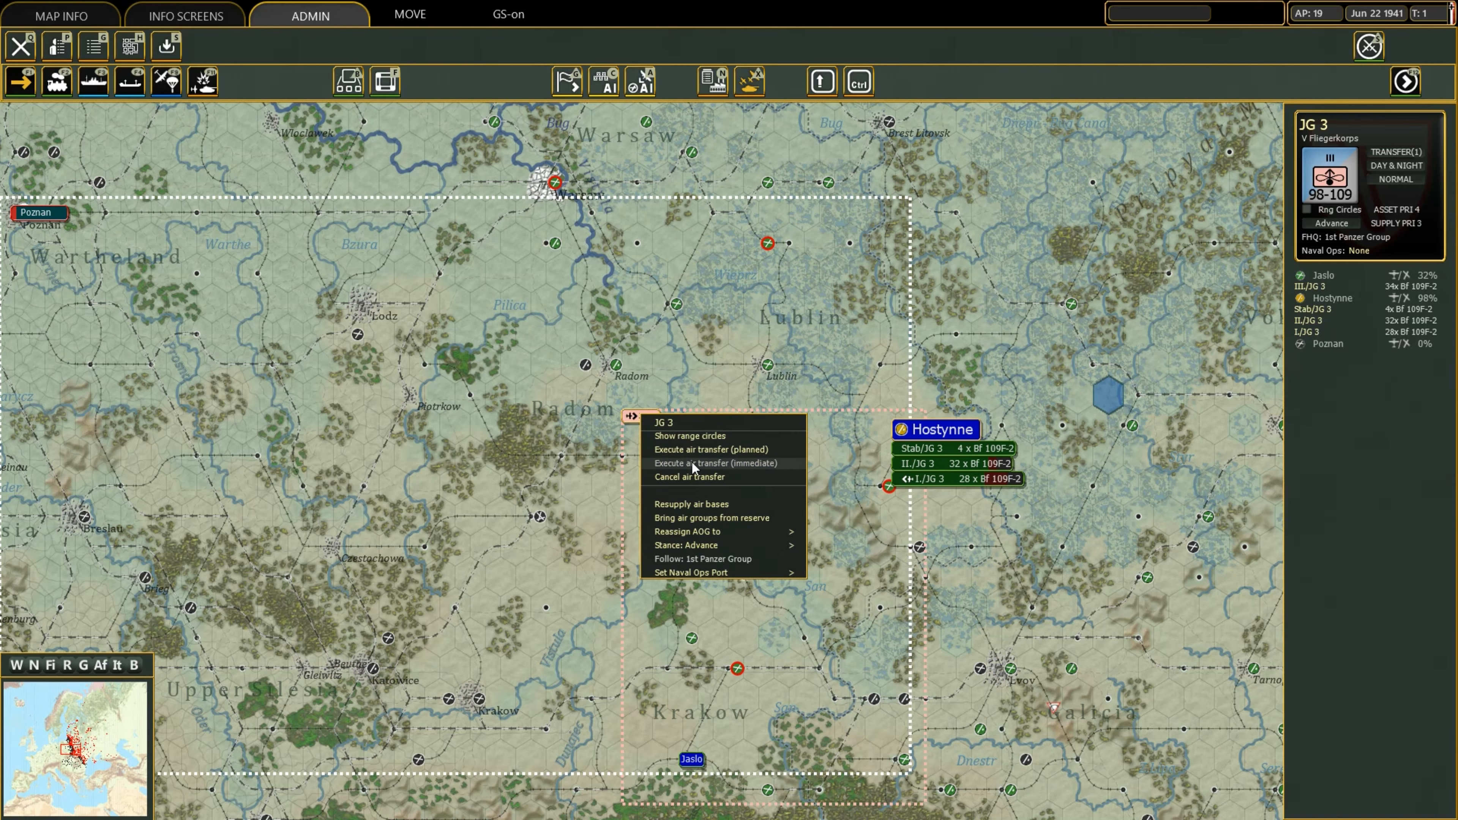
click(711, 478)
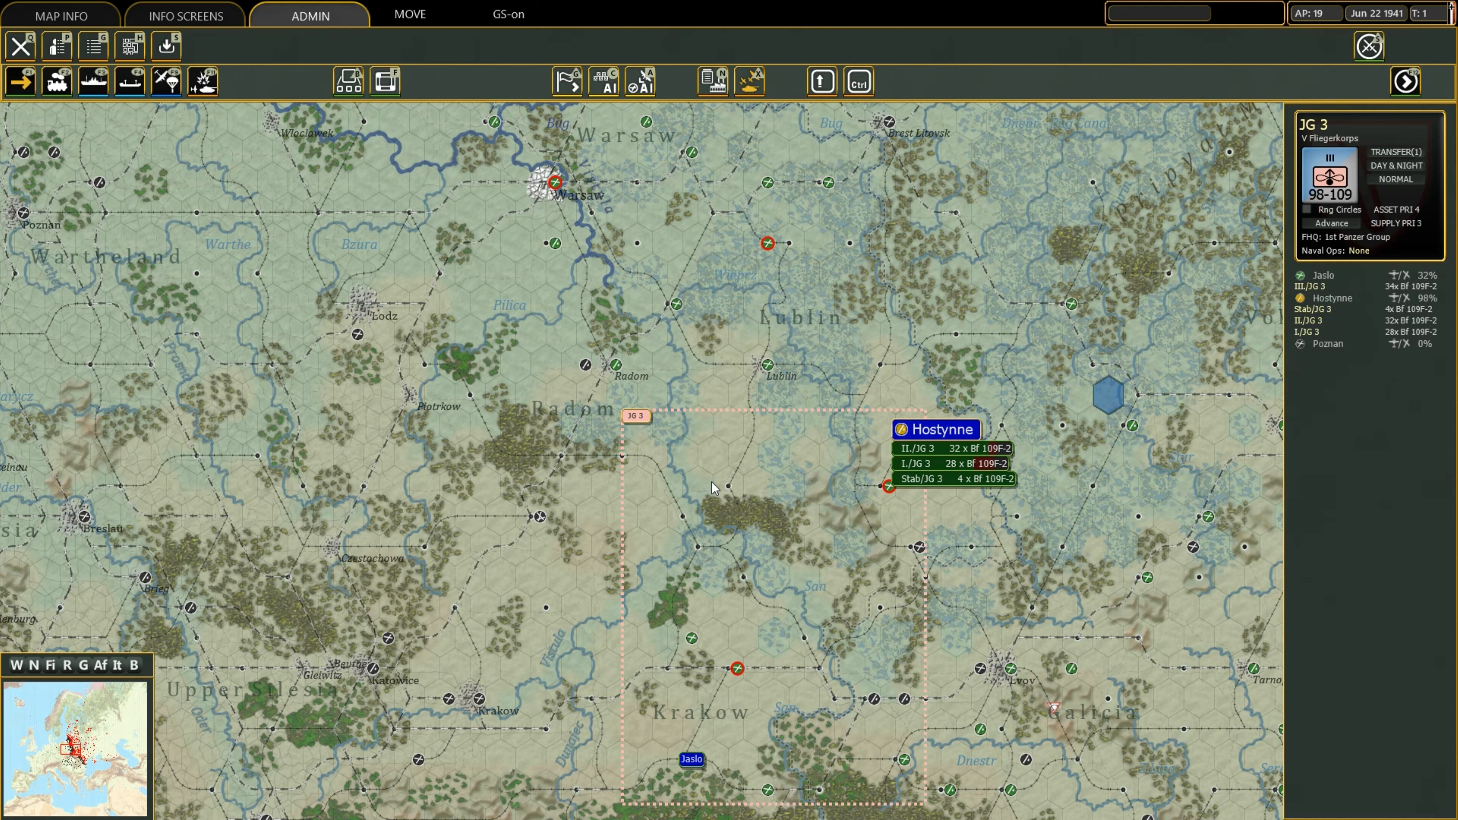
View the aircraft details and the pilot roster of I./JG 3 on the map.
click(916, 462)
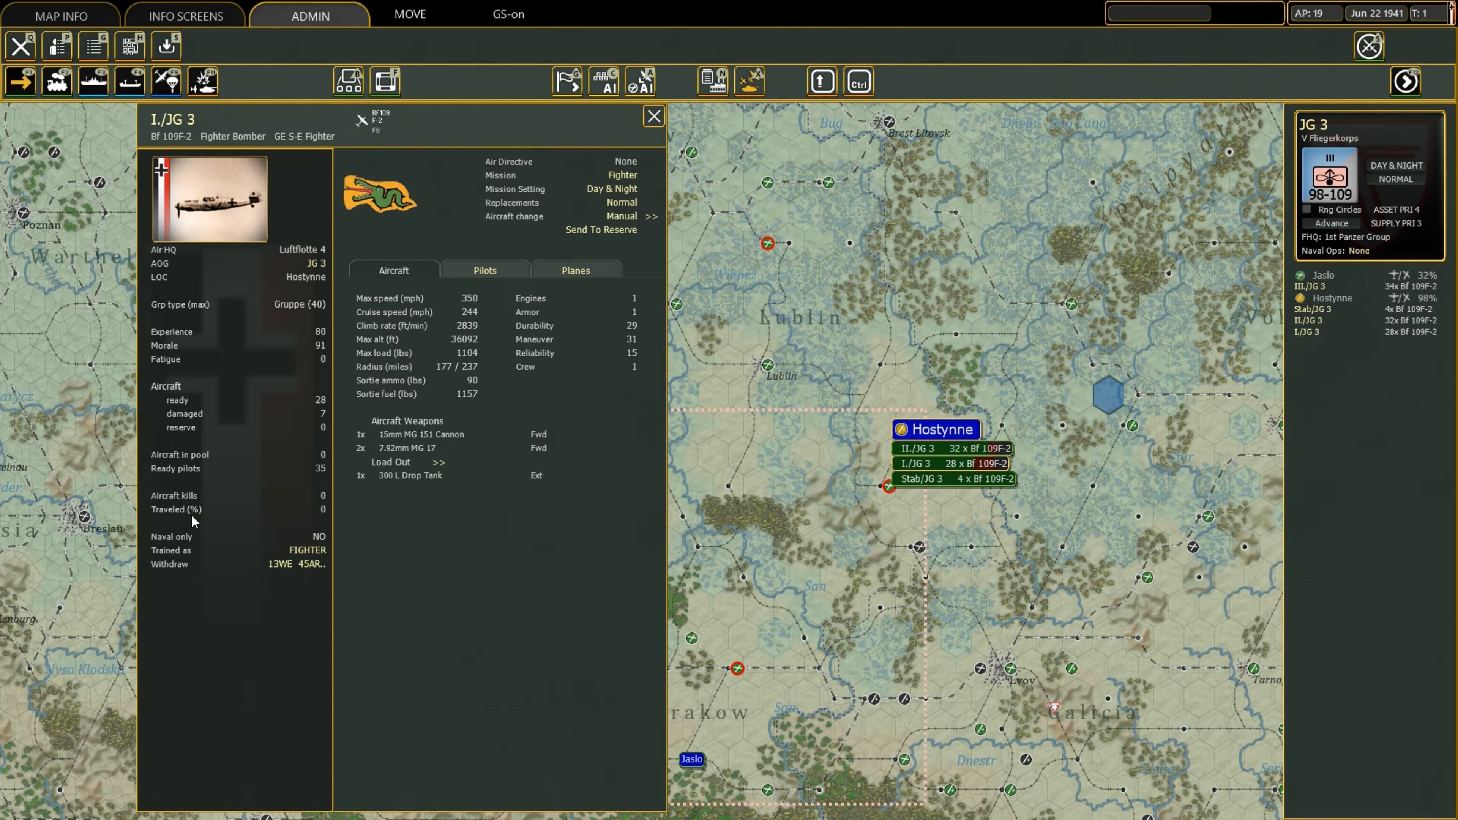
click(483, 272)
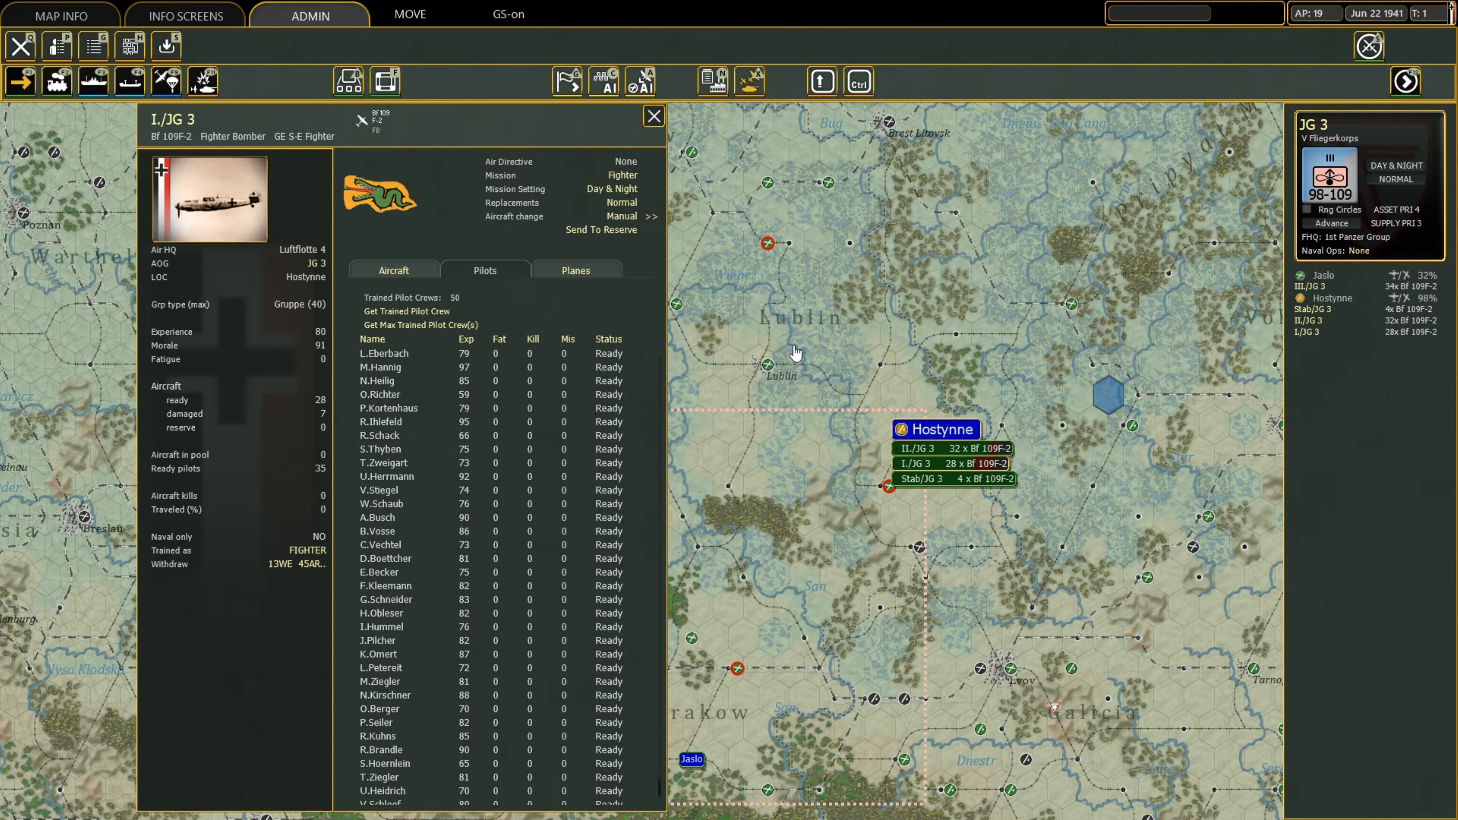
click(655, 117)
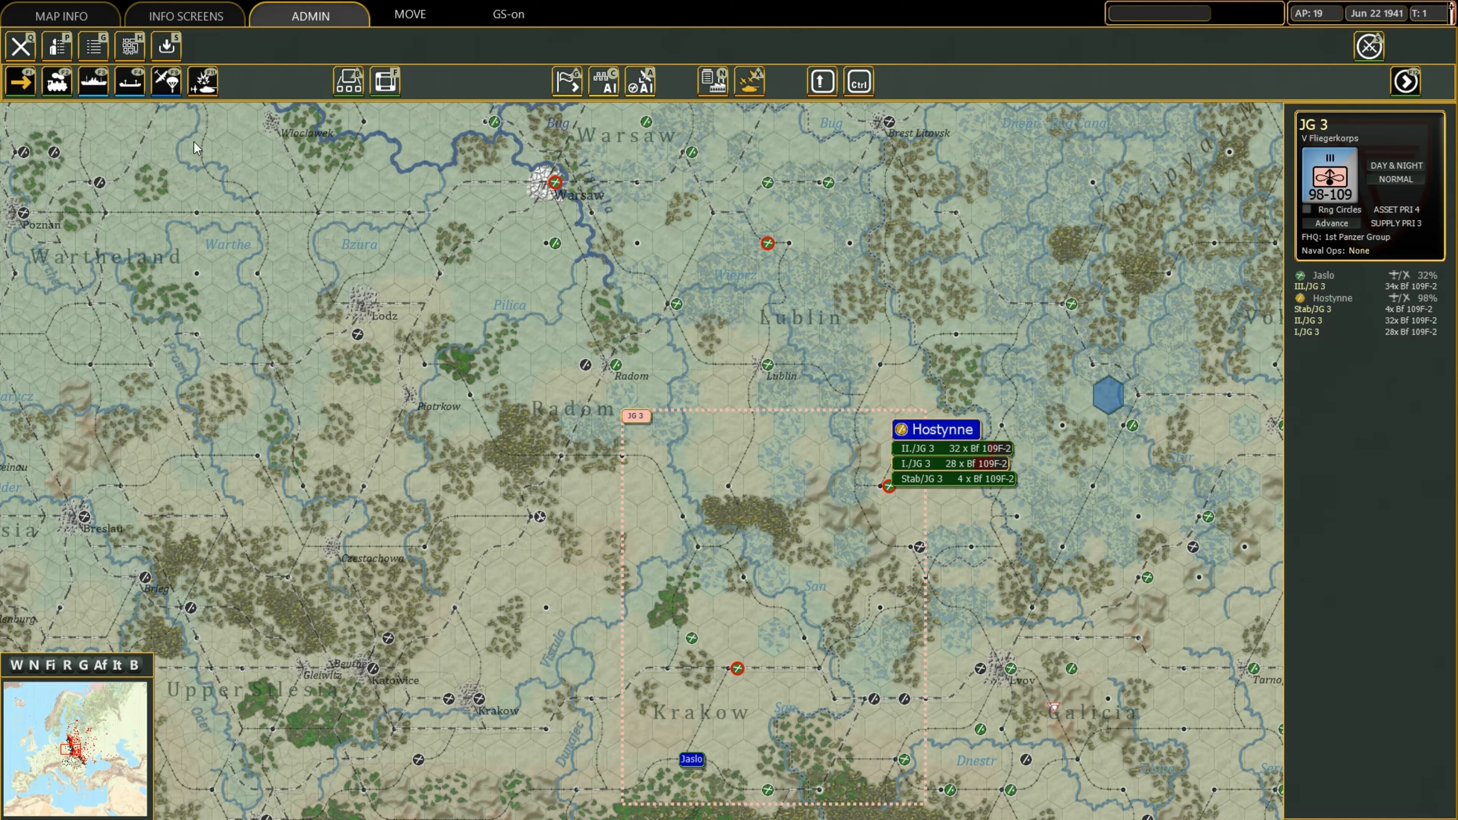
Review the Air Groups and Pilot CSV export options alongside the I./JG 3 record in the editor.
click(21, 46)
click(717, 27)
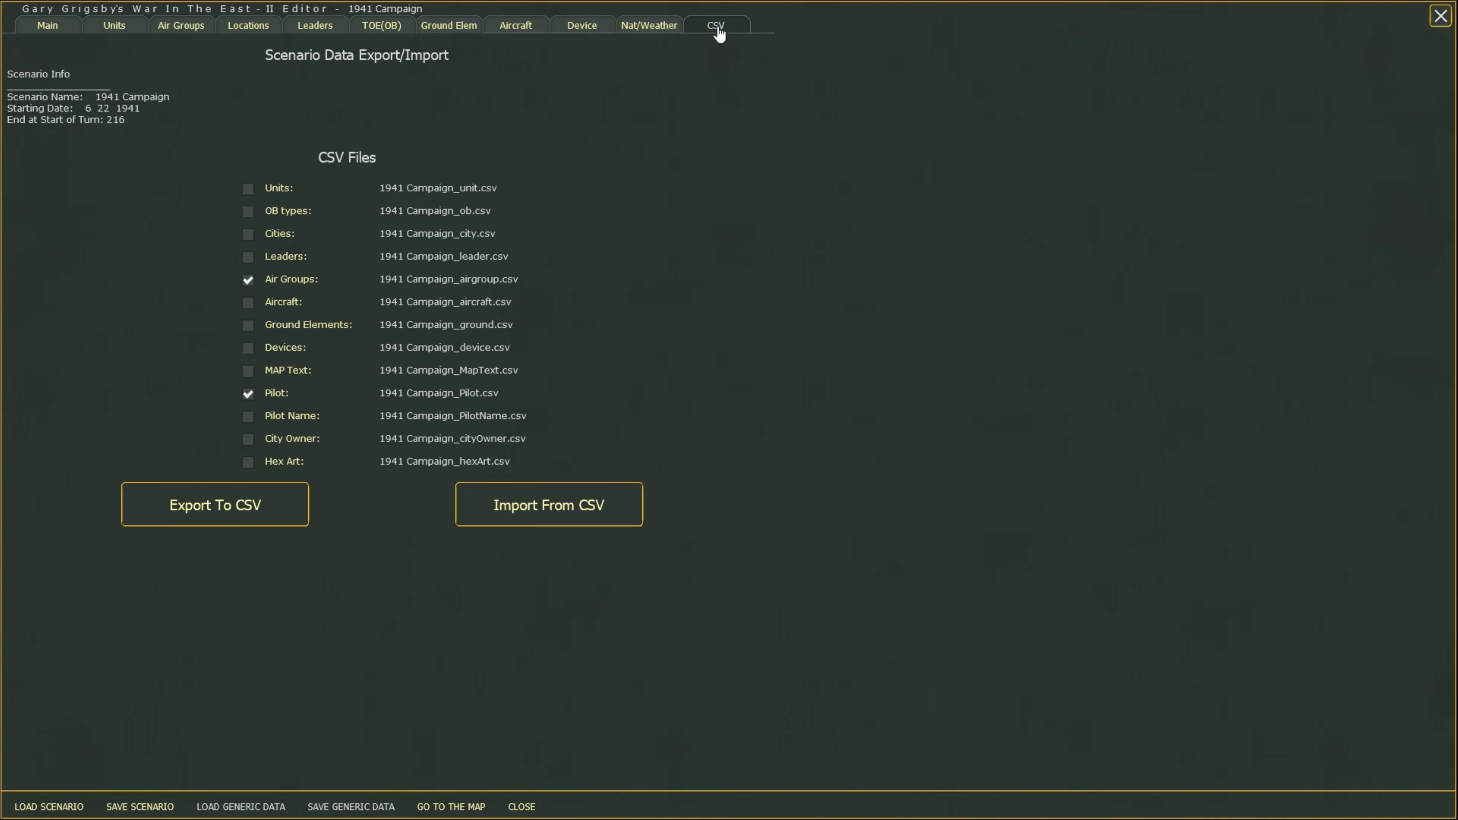
click(248, 280)
click(183, 28)
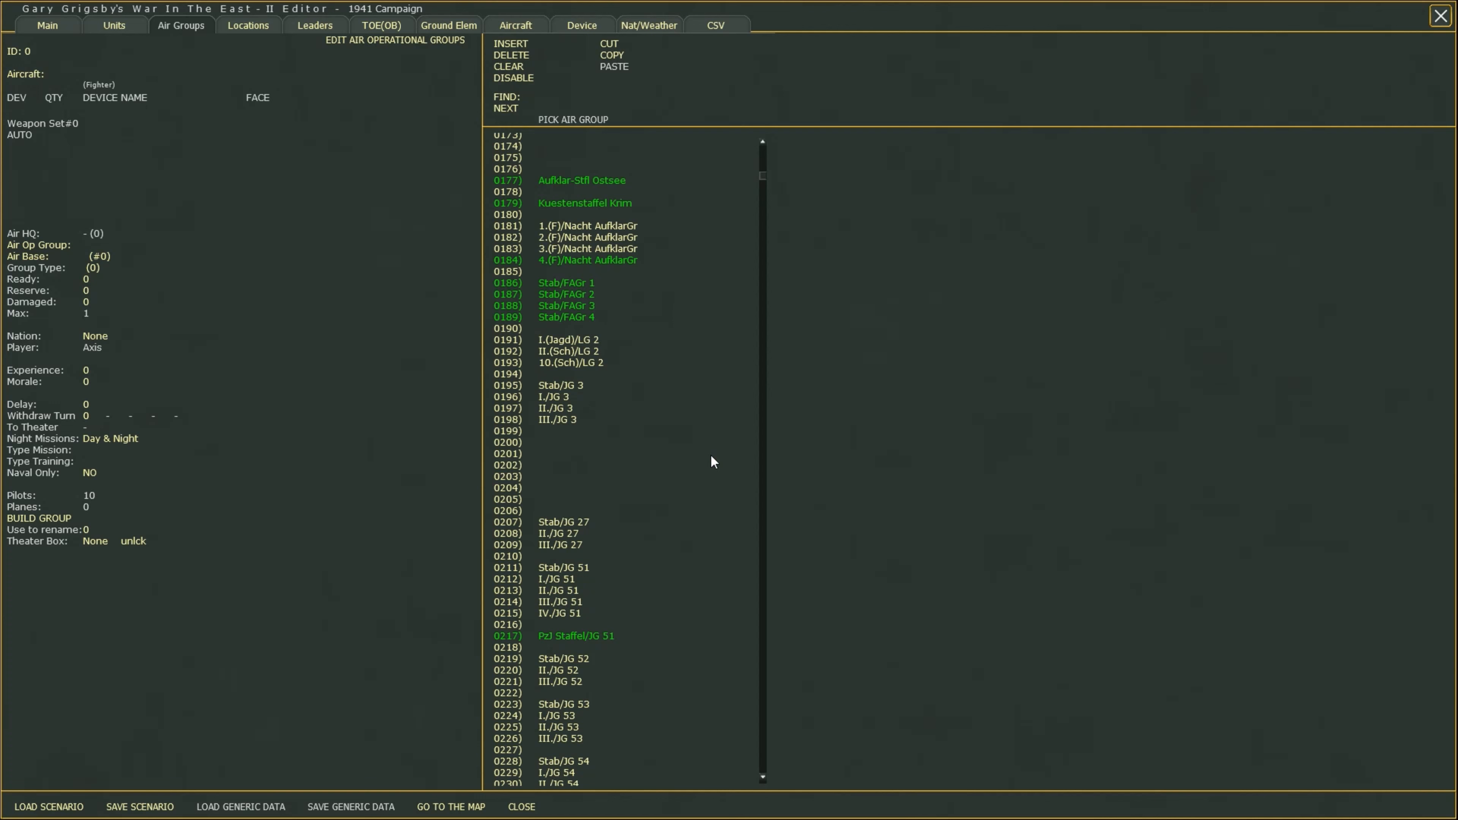
click(554, 397)
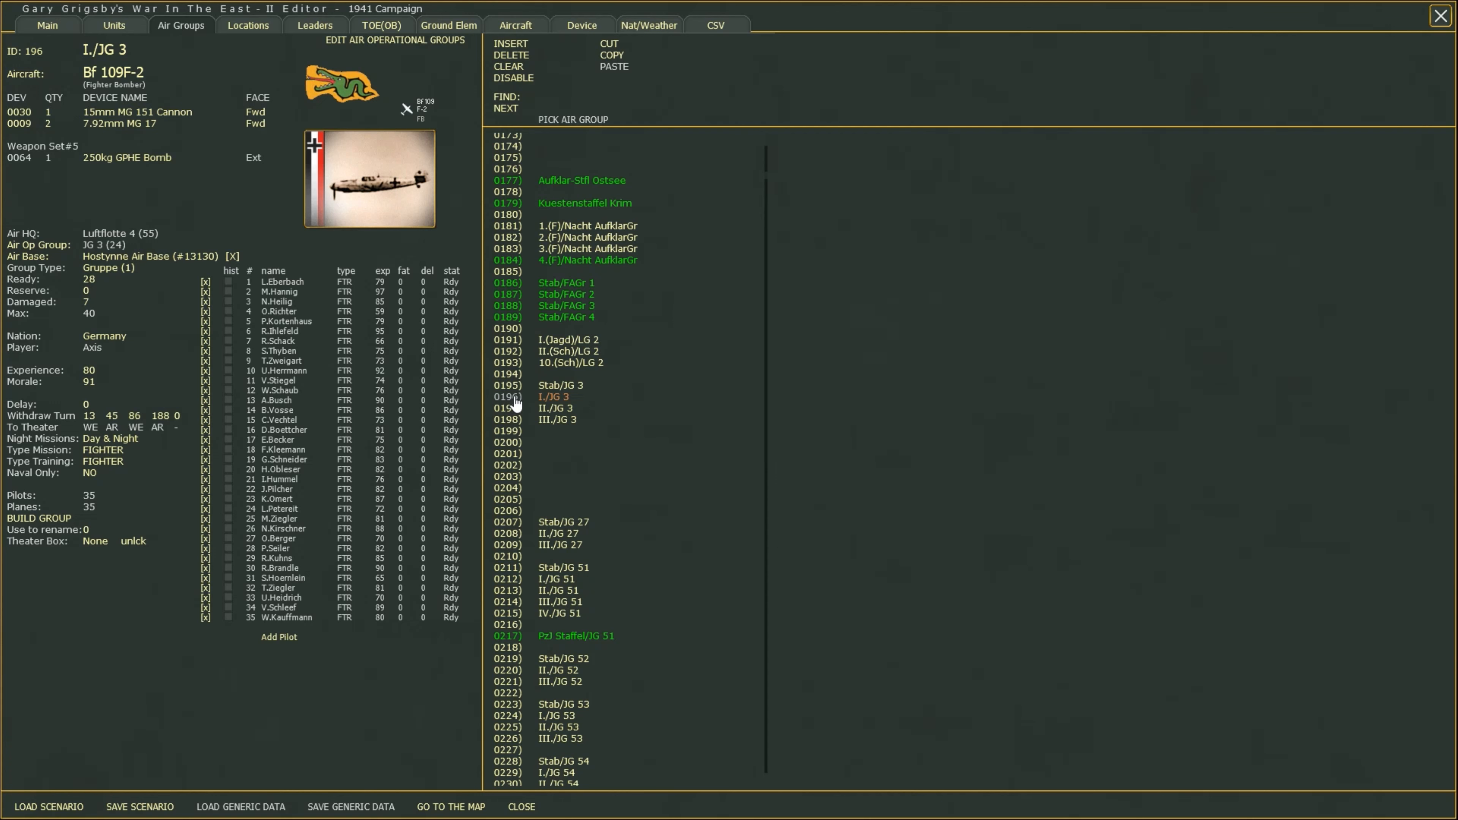
click(715, 29)
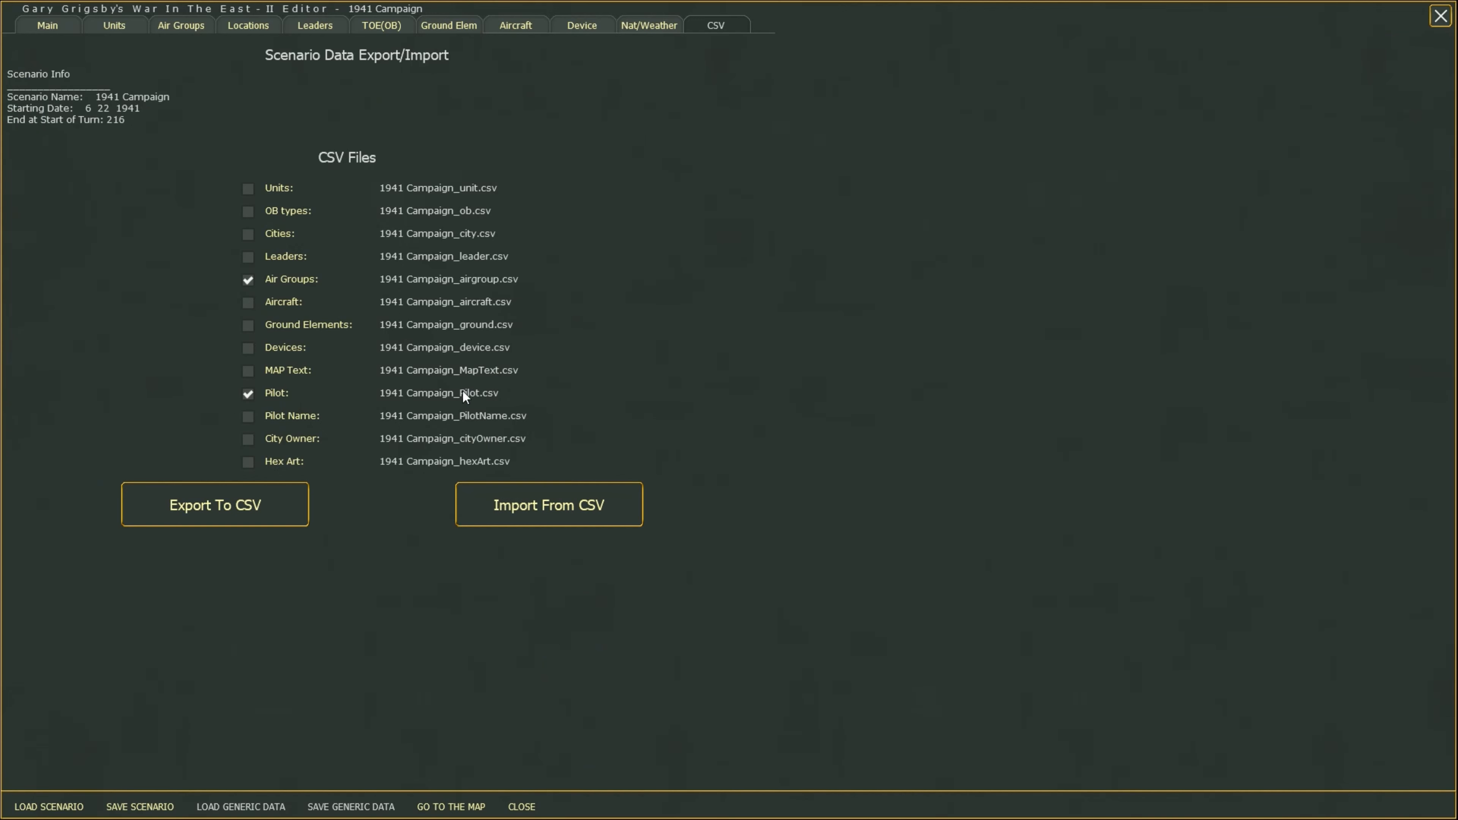
Change the air base of the I./JG 3 air group to Poznan Air Base.
click(179, 26)
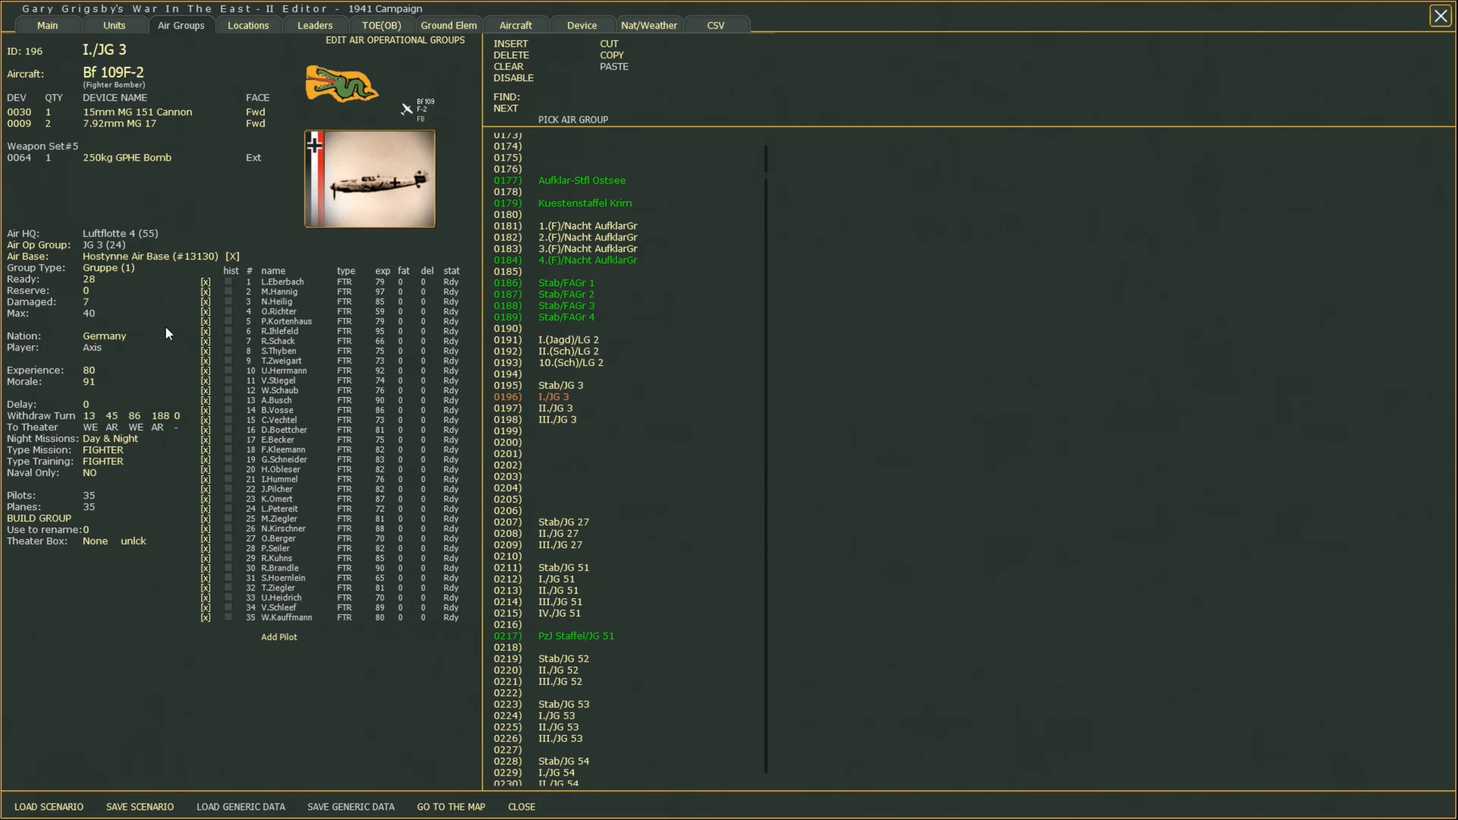
click(22, 260)
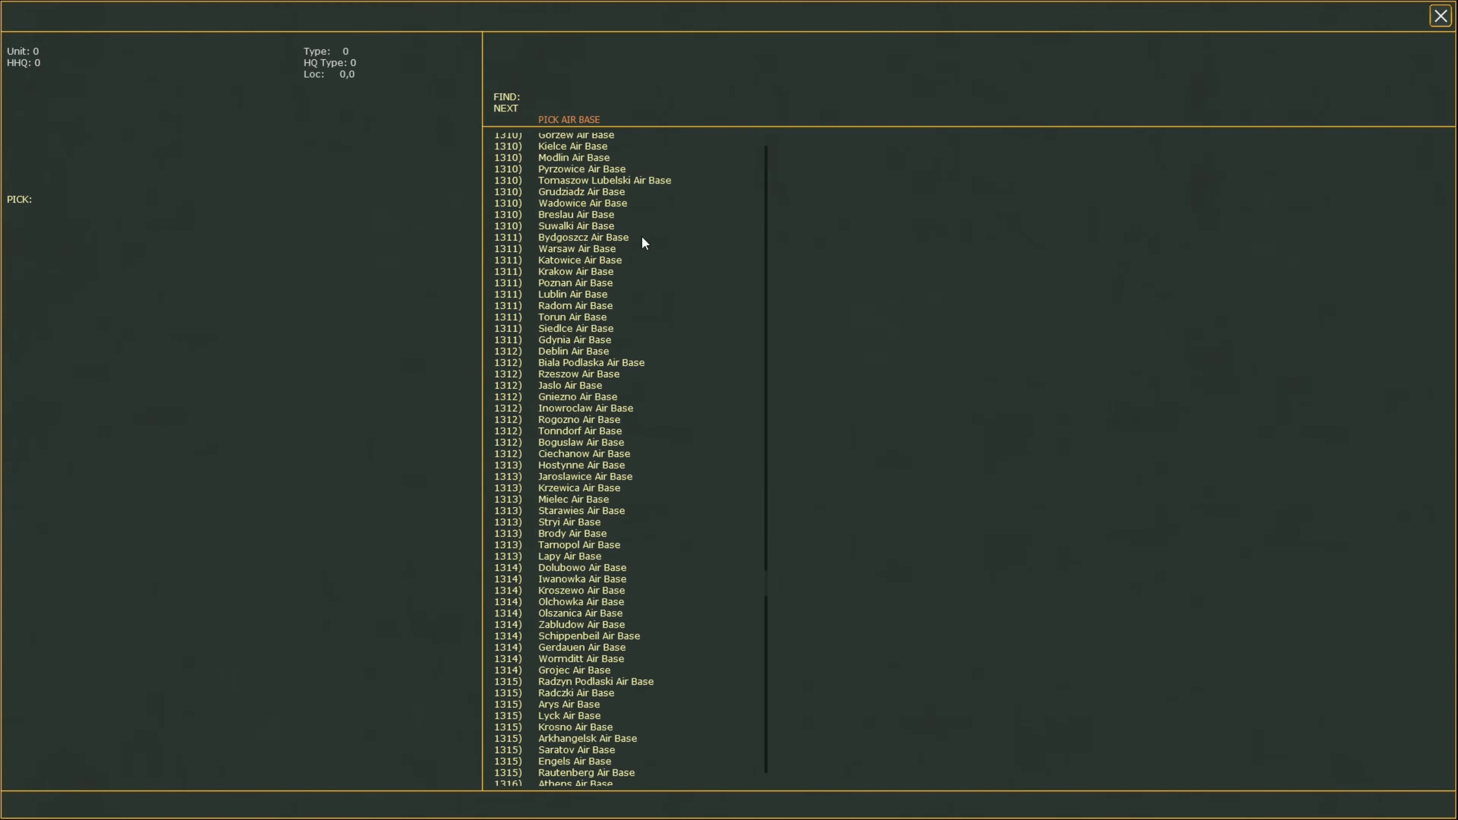
click(589, 284)
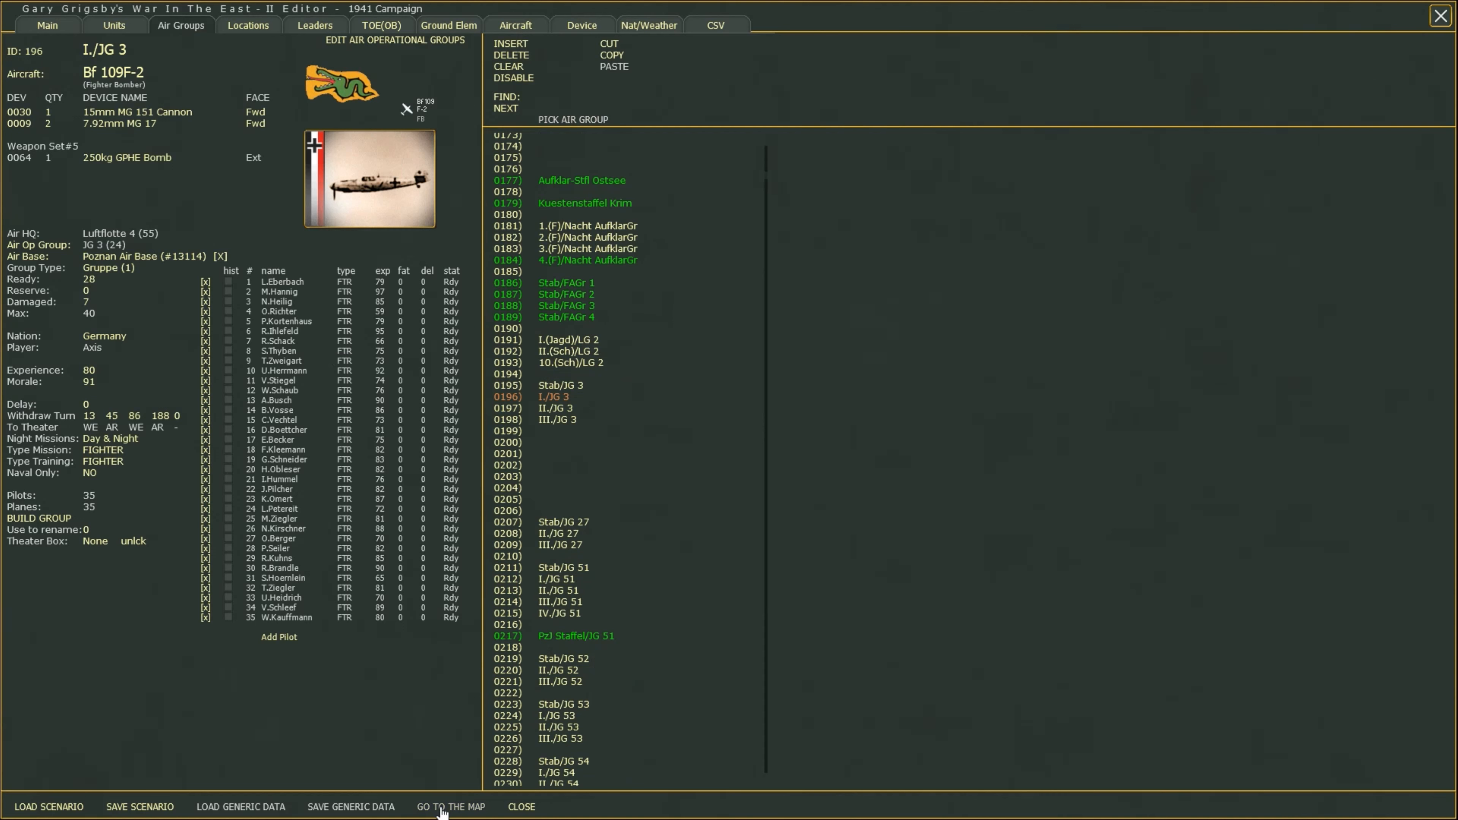
Inspect JG 3's bases and the air groups stationed at Poznan on the scenario map.
click(442, 807)
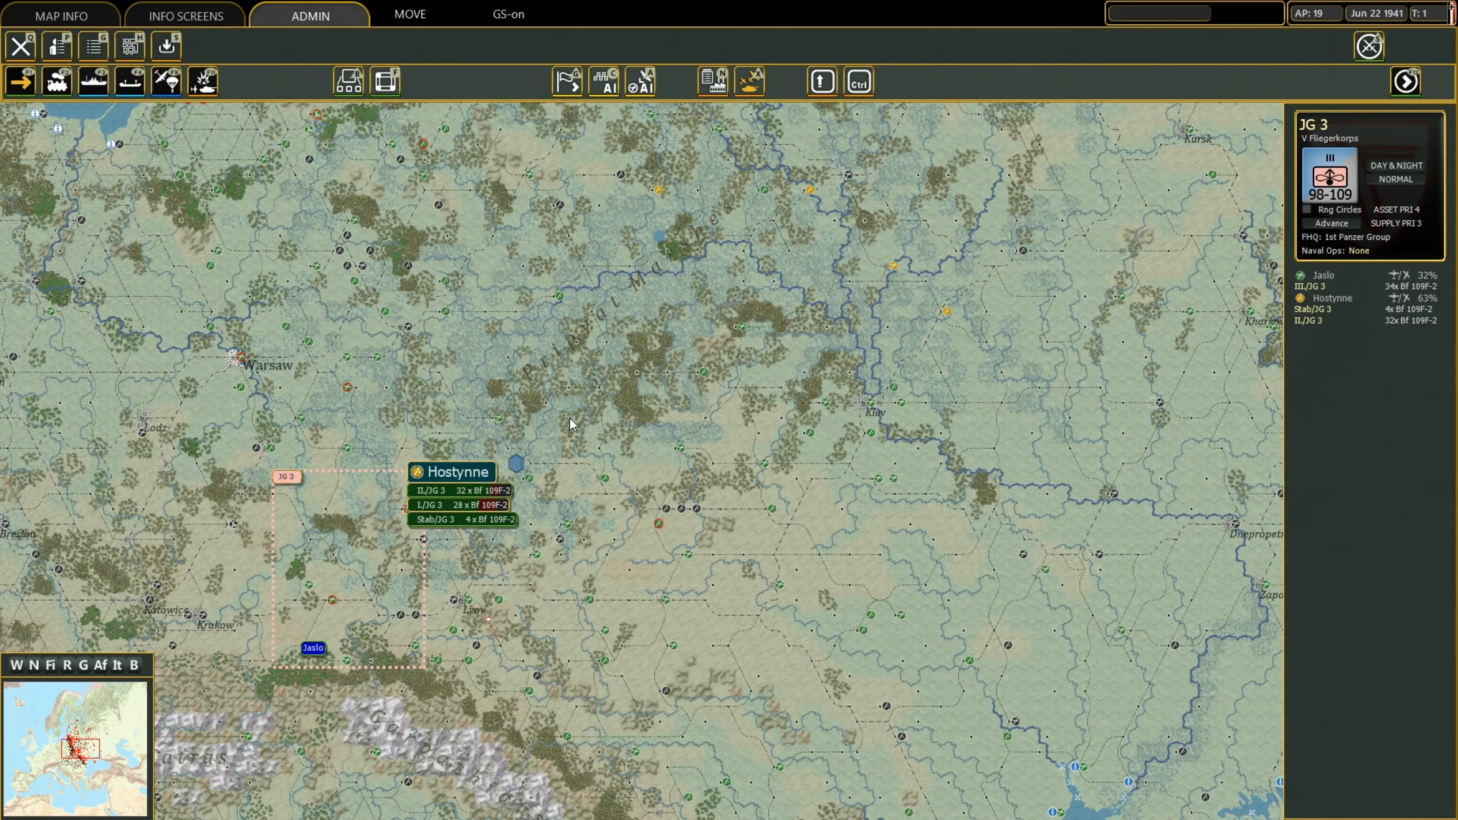
right_click(290, 479)
key(Left)
key(Left)
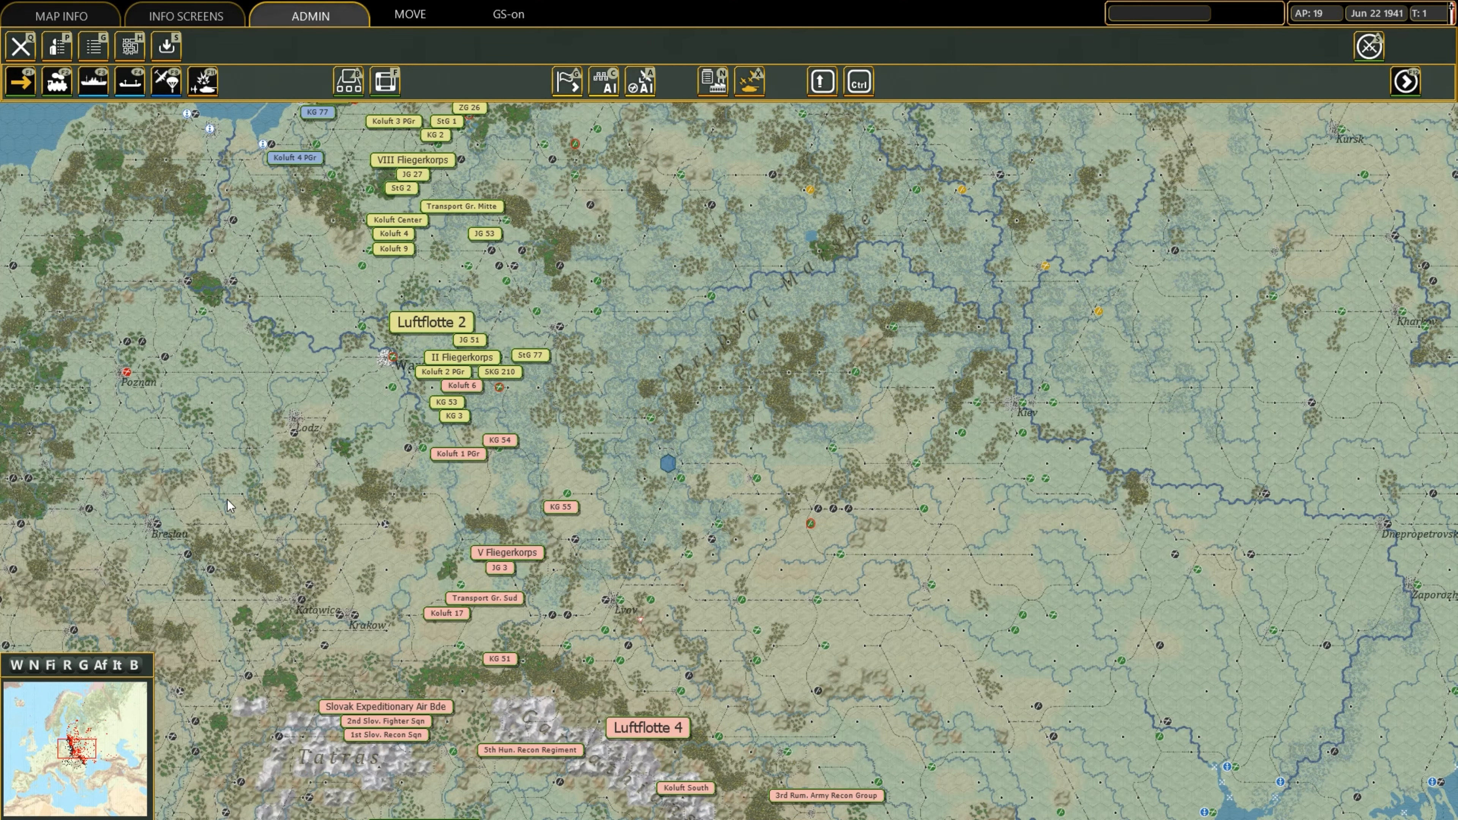
mouse_move(119, 376)
click(497, 570)
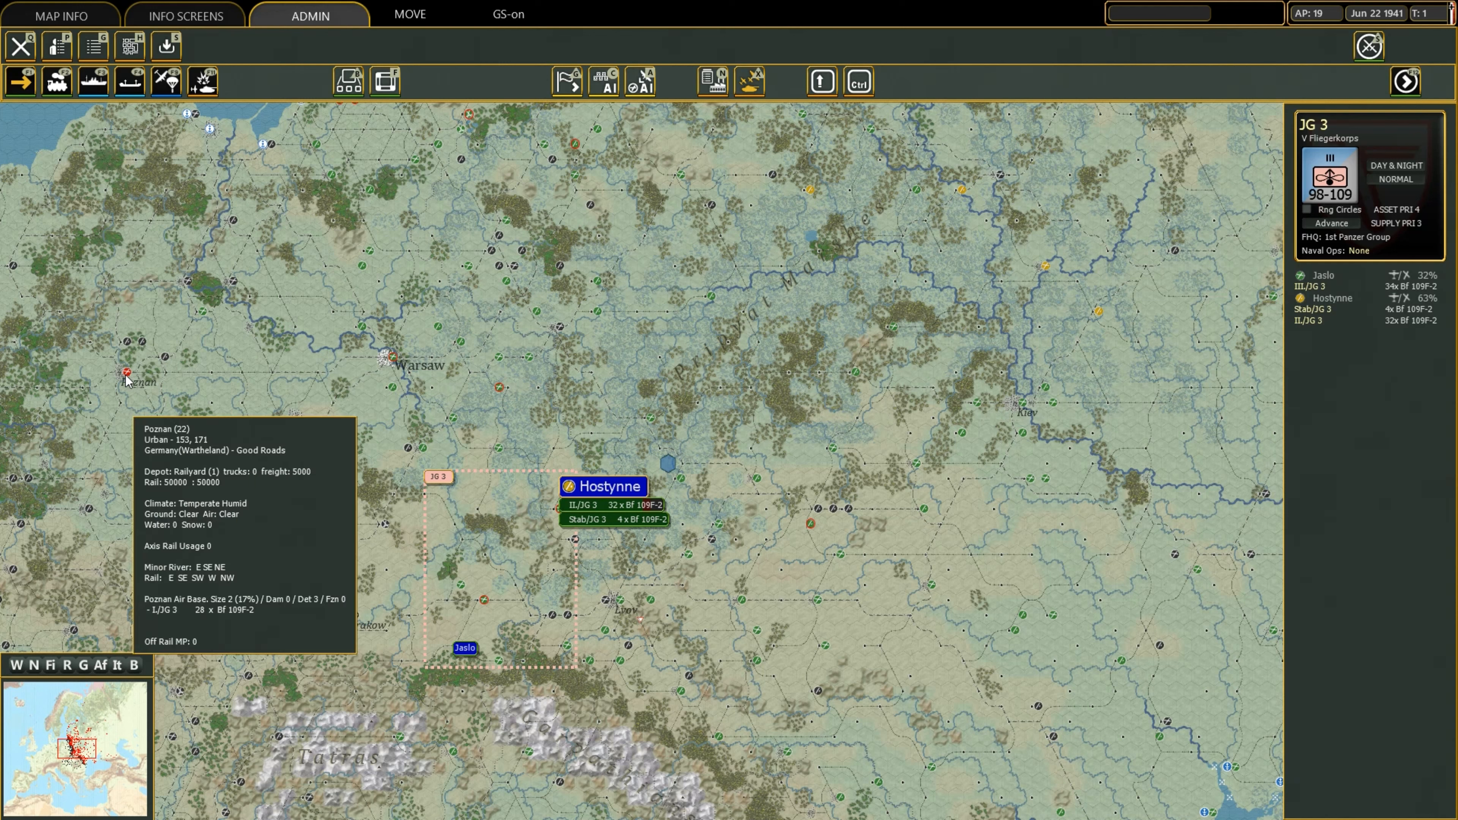
Reassign I./JG 3 to the JG 3 air operational group in the editor.
click(20, 46)
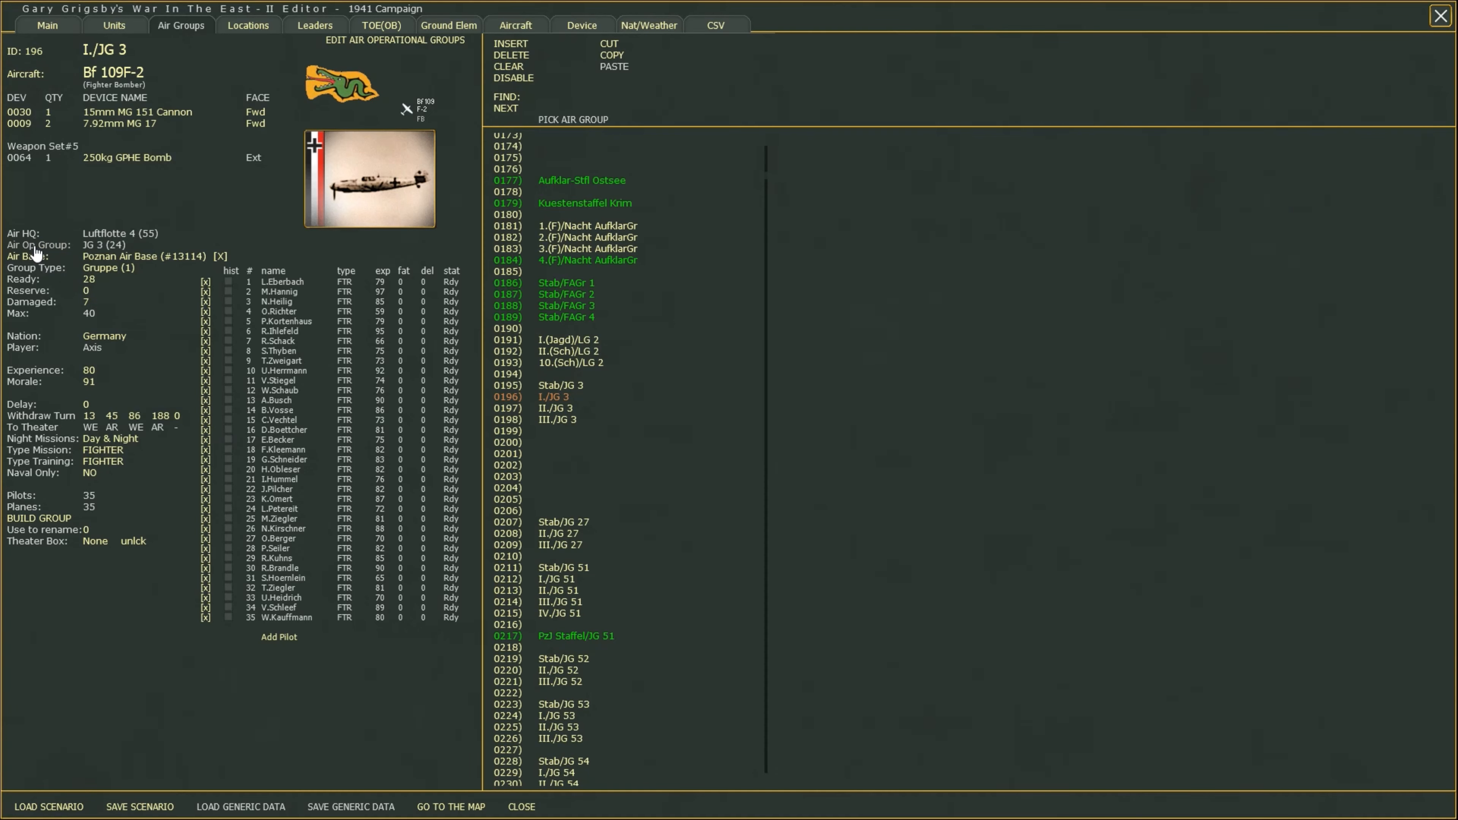
click(34, 245)
click(554, 383)
Check on the map which air bases JG 3 covers, including Poznan, and reselect JG 3.
click(454, 807)
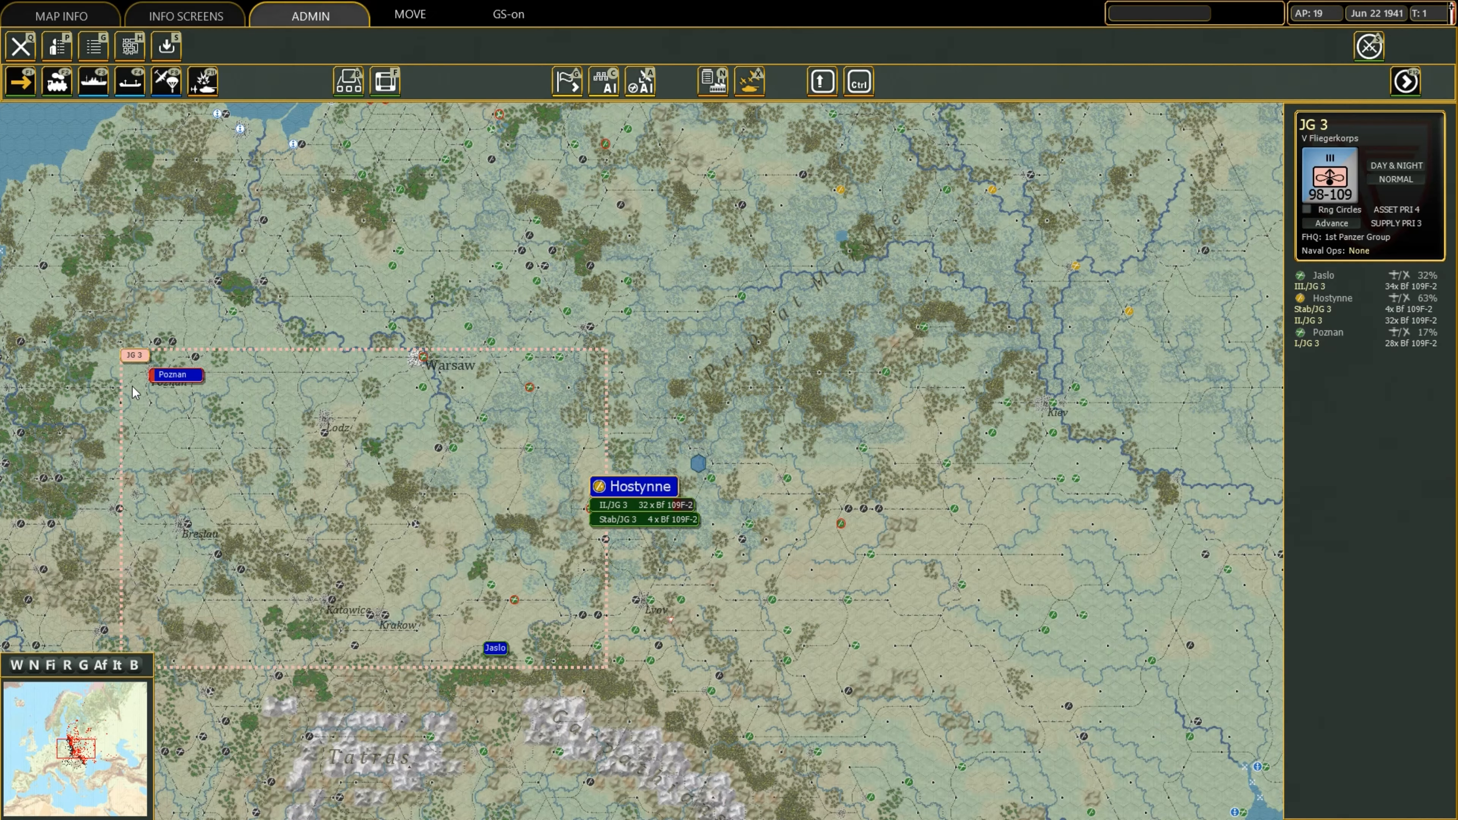
scroll(133, 393, up, 1)
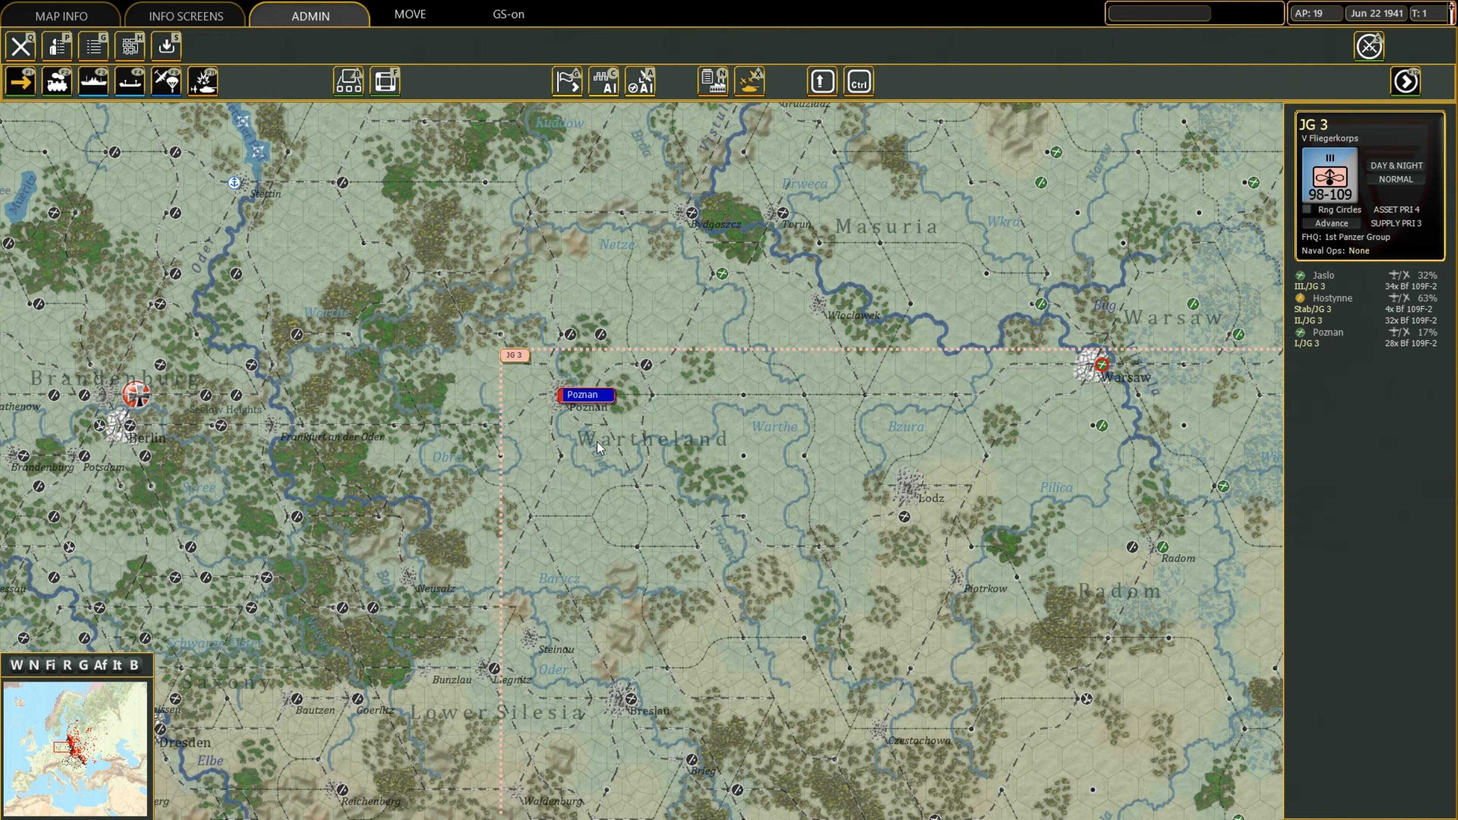
right_click(501, 360)
scroll(763, 474, down, 1)
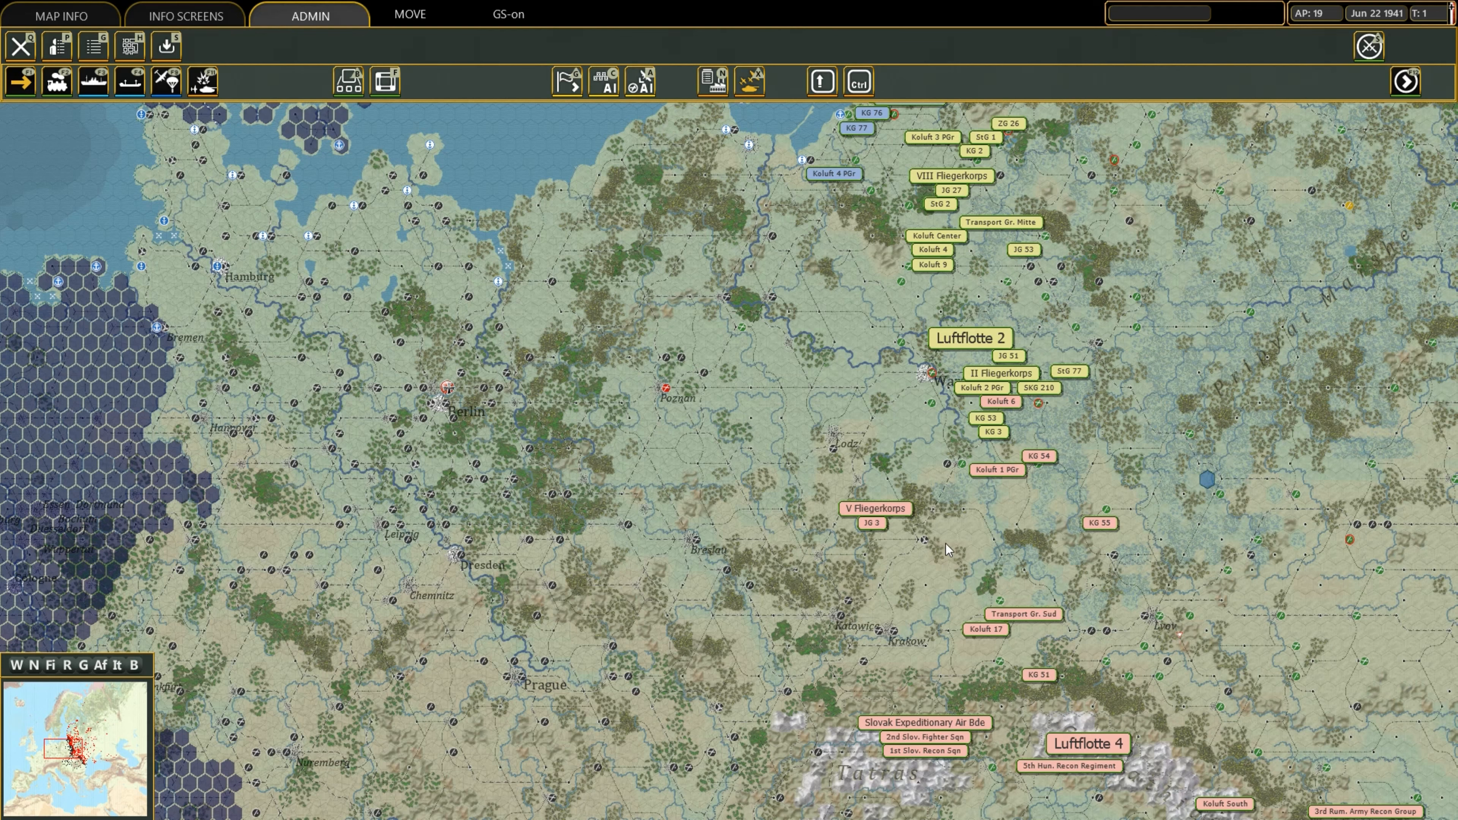
click(874, 524)
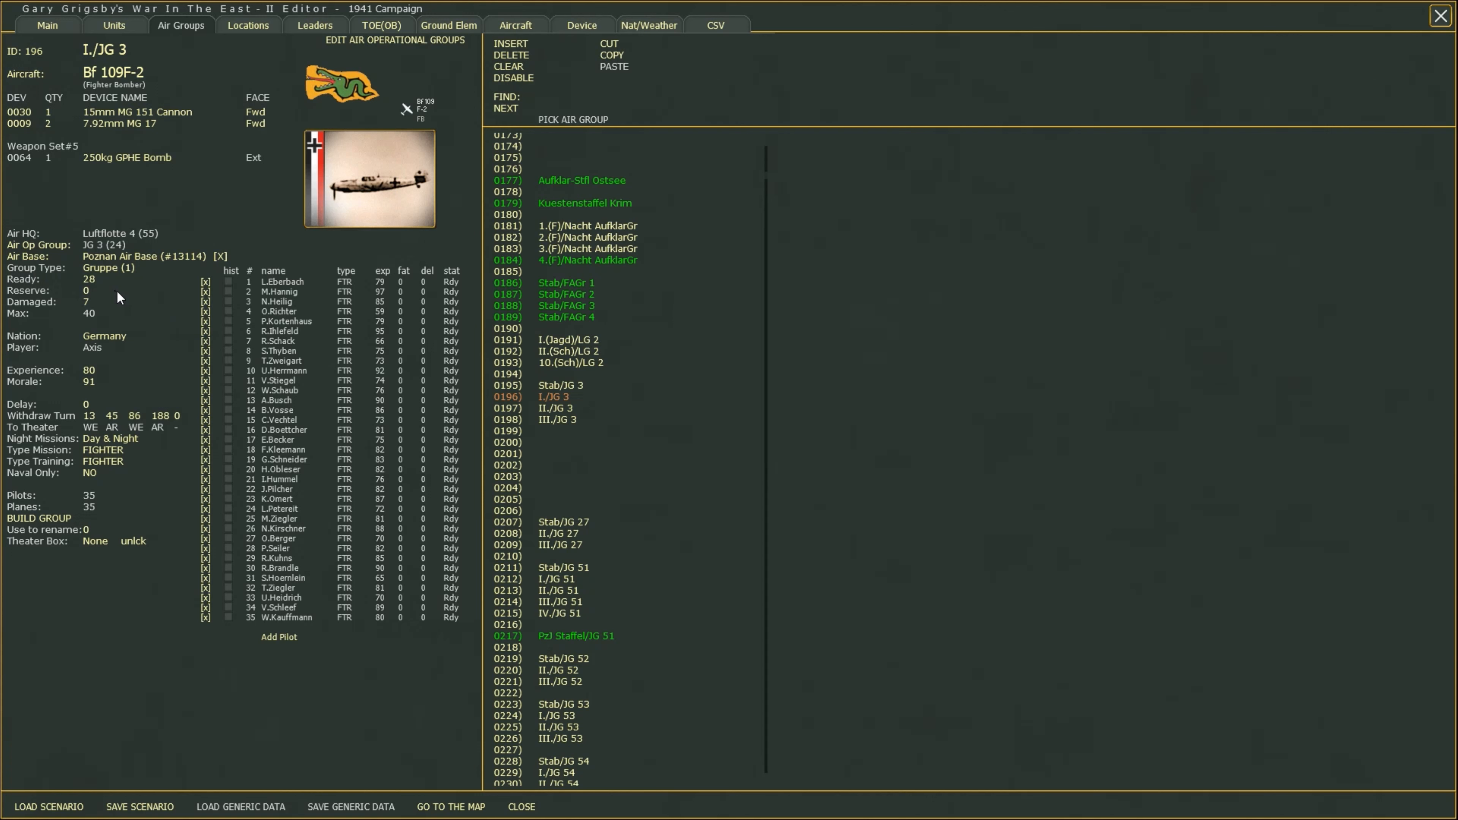
Try the Staffel (2) group type on I./JG 3 and set it back to Gruppe (1).
click(117, 269)
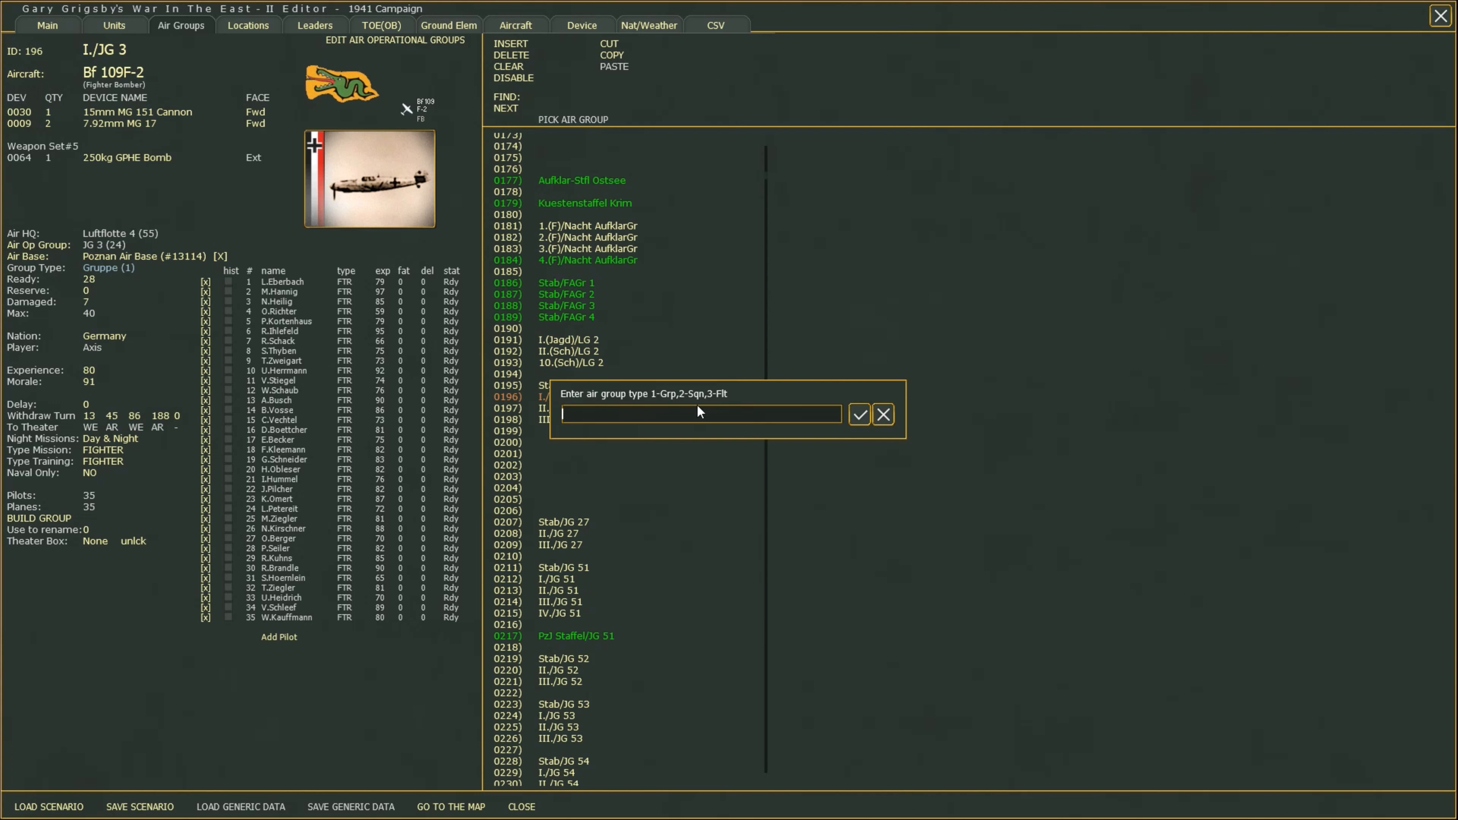
text(2)
key(Return)
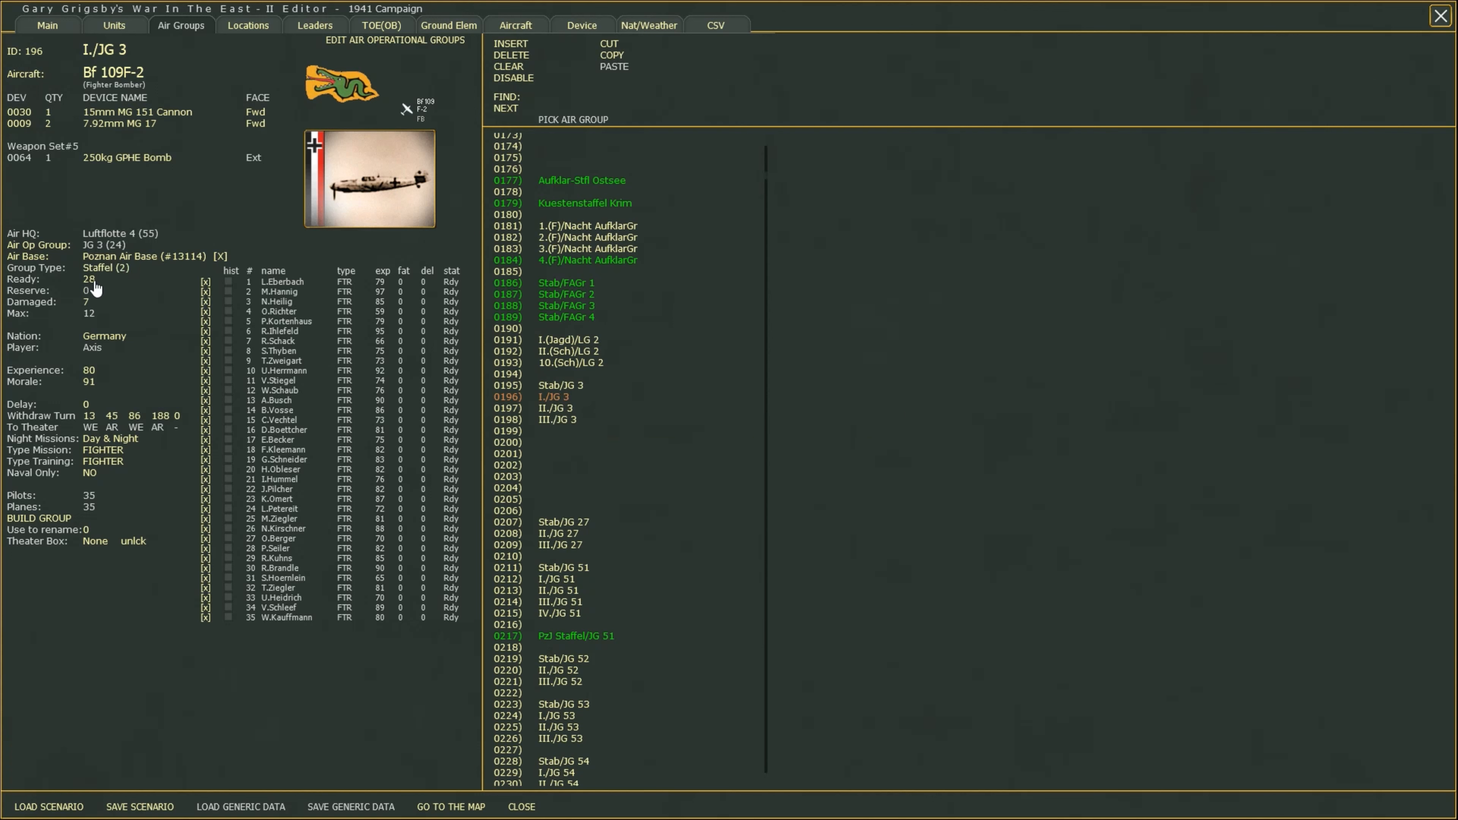
click(105, 271)
text(1)
key(Return)
click(85, 287)
Examine the group sizes in the GE S-E Fighter air profile assigned to the Bf 109F-2, and return to I./JG 3.
click(515, 26)
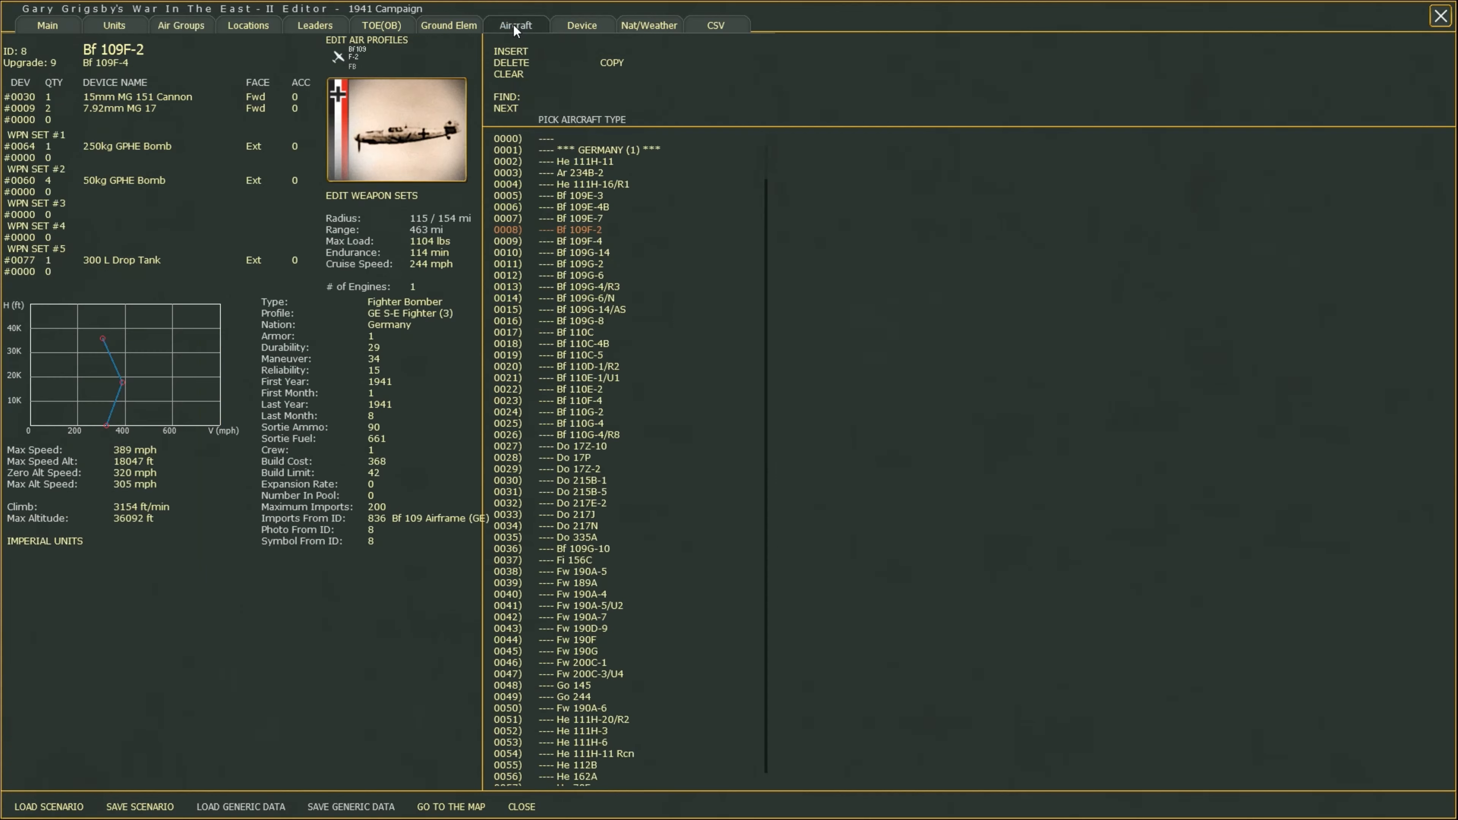
click(379, 45)
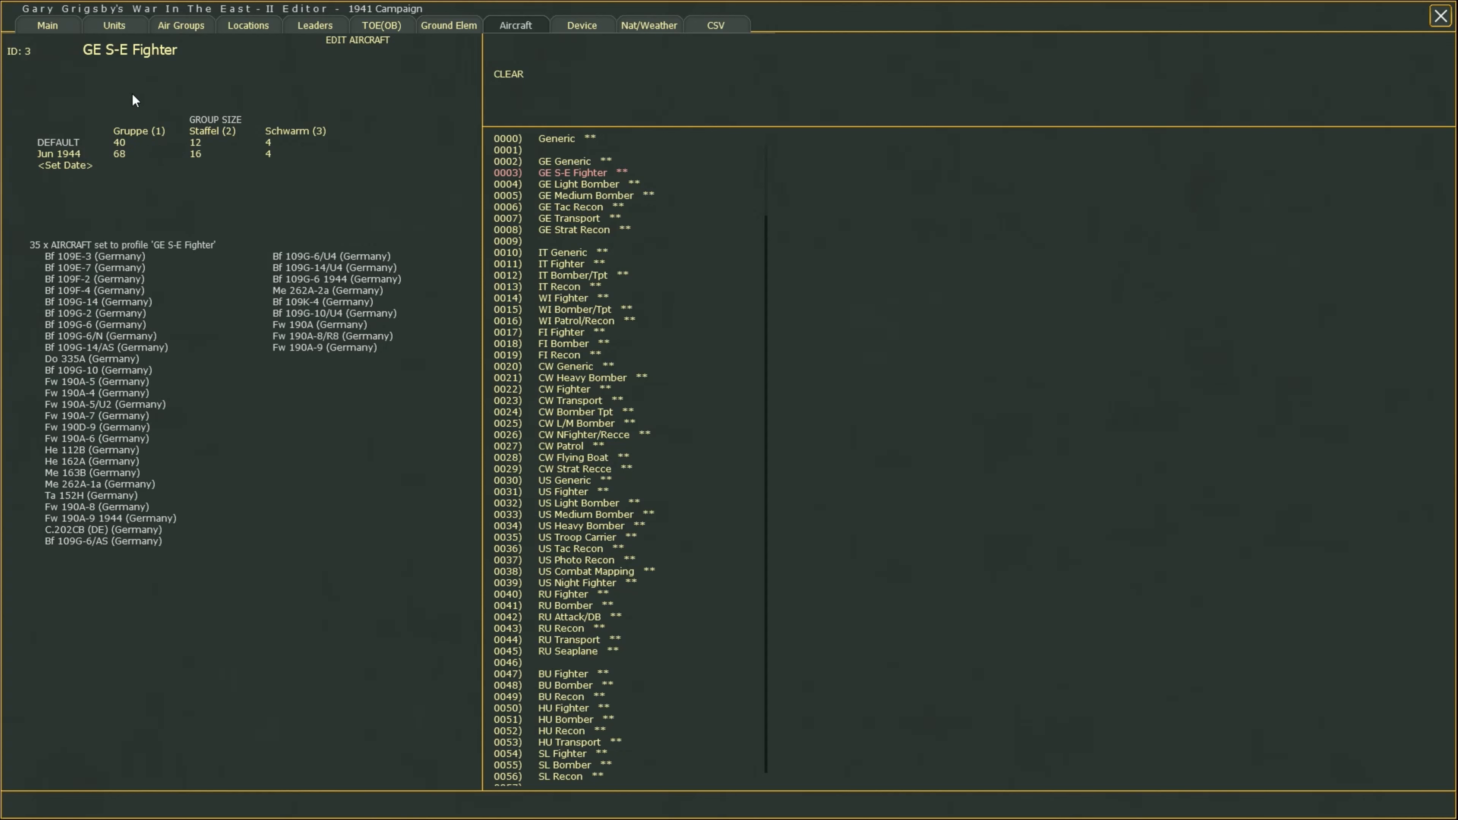
click(180, 26)
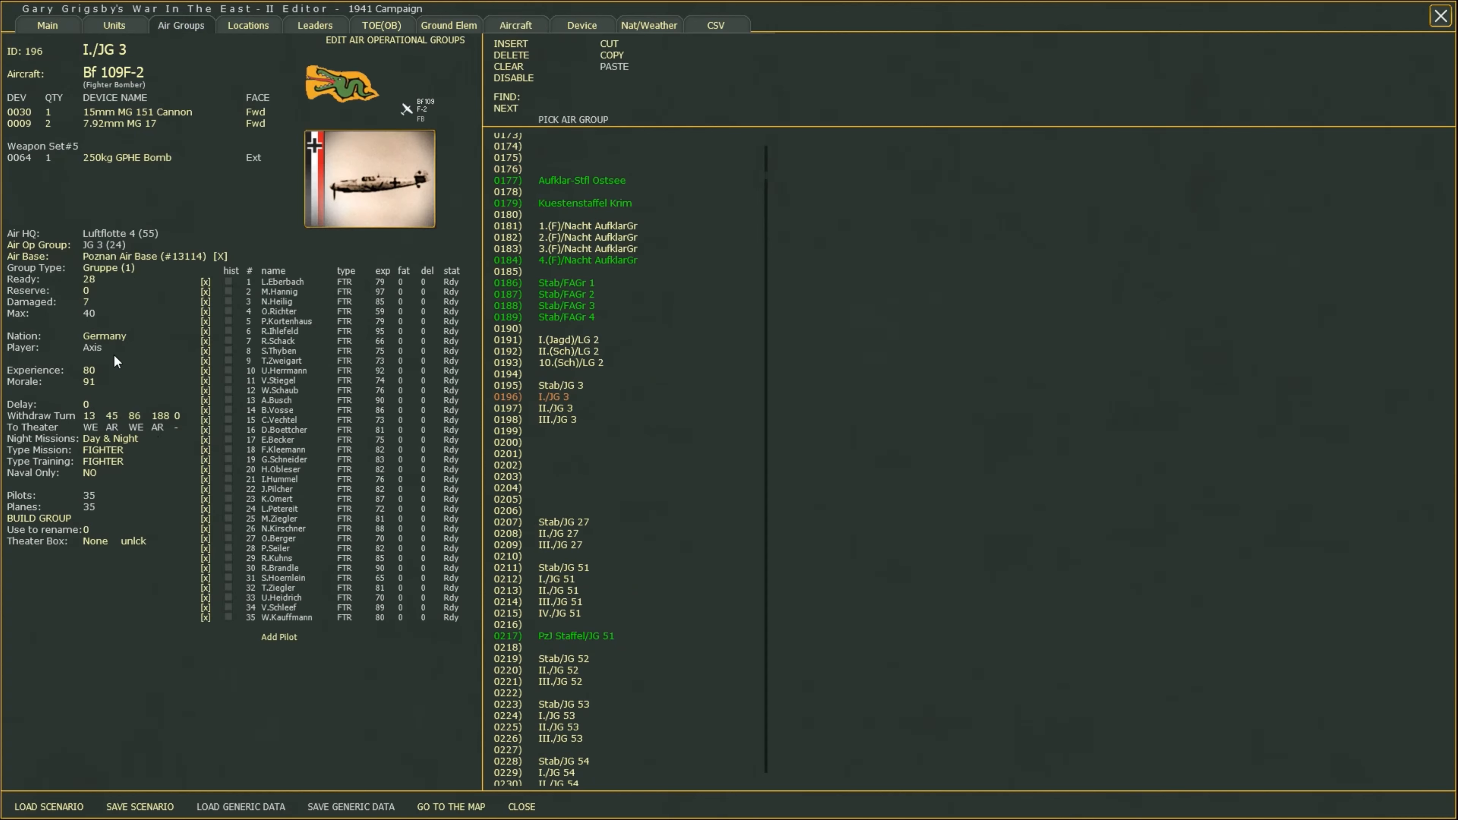
Check the nation setting of I./JG 3 and the delay of Stab/FAGr 1, and reselect I./JG 3.
click(92, 337)
click(575, 151)
click(576, 283)
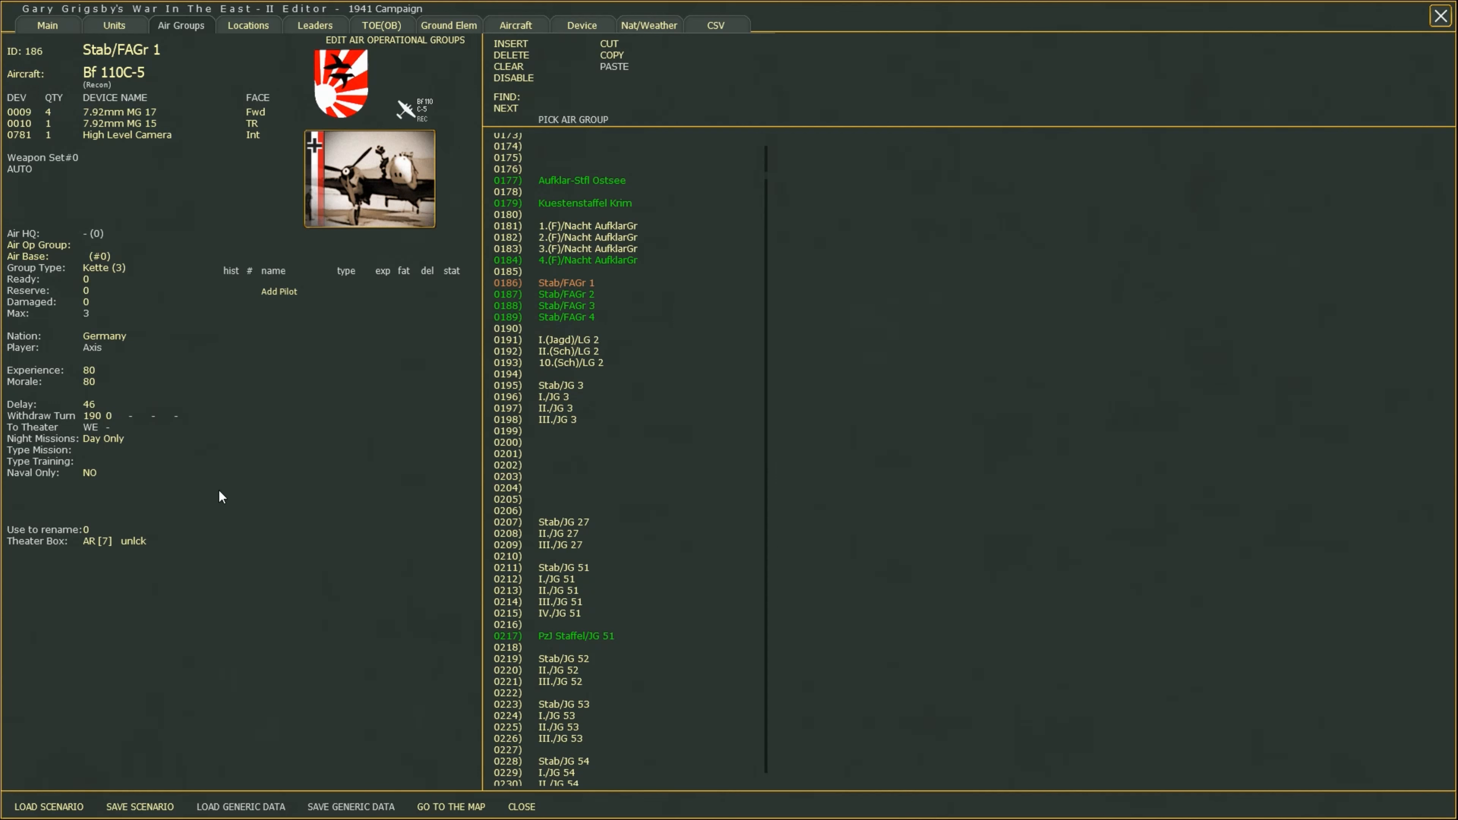
click(554, 397)
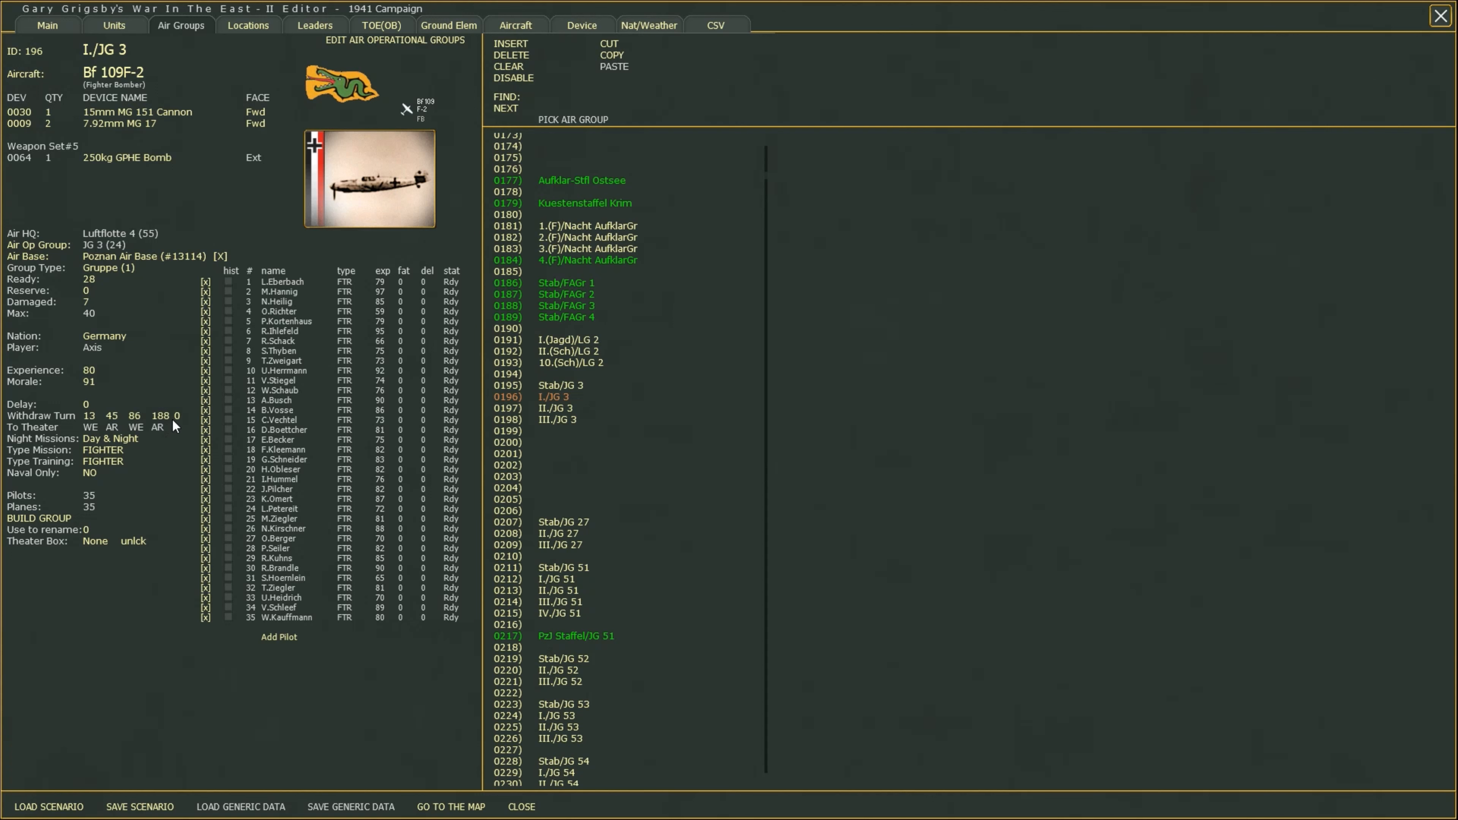
Set I./JG 51 to withdraw on turn 5 to the WE theater.
scroll(634, 486, down, 4)
click(555, 429)
click(83, 415)
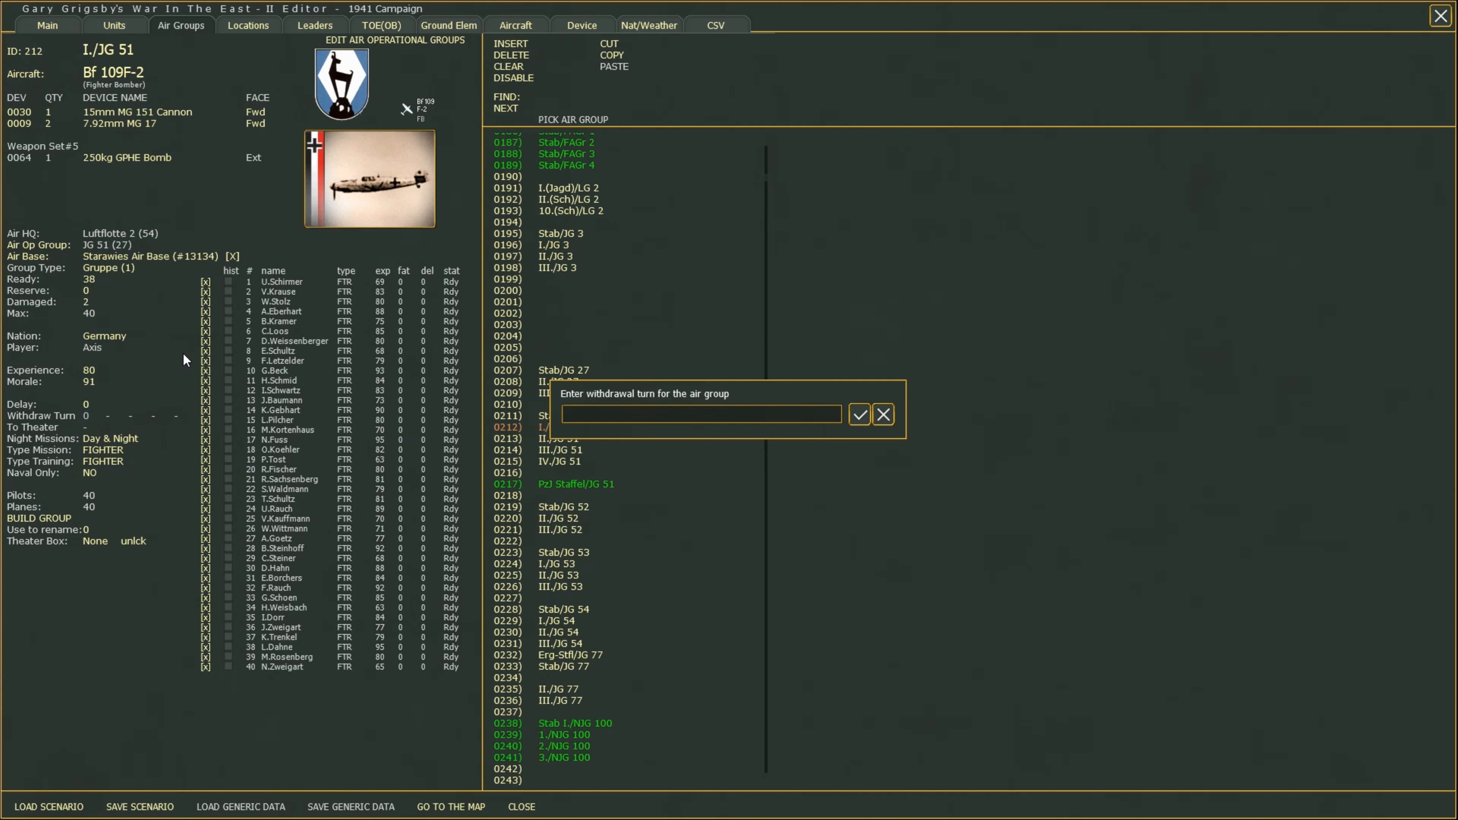
text(5)
key(Return)
text(WE)
key(Return)
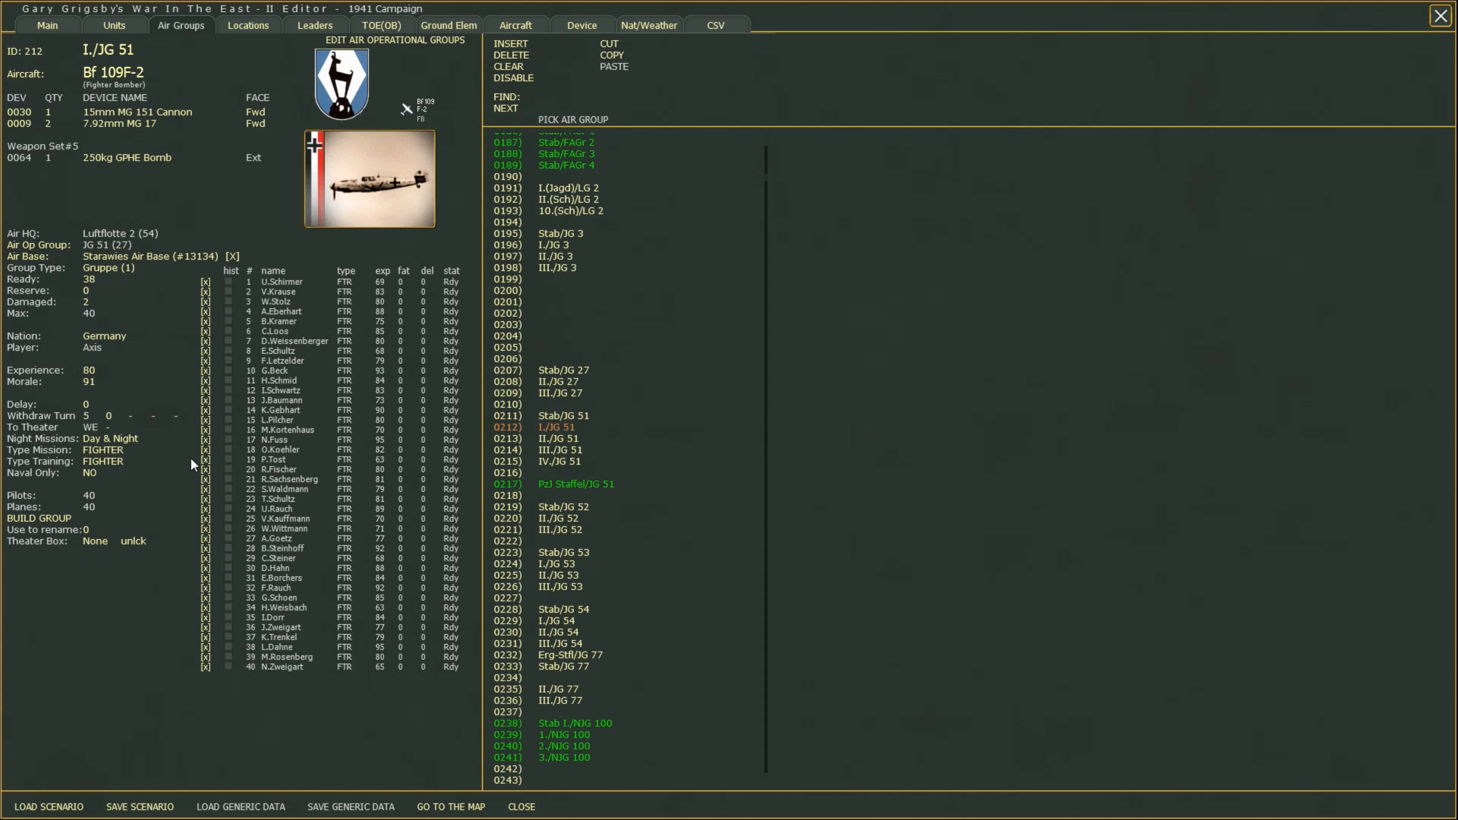
Clear the withdrawal entry of I./JG 51 and look over the available theater boxes without choosing one.
click(87, 418)
key(Return)
click(95, 542)
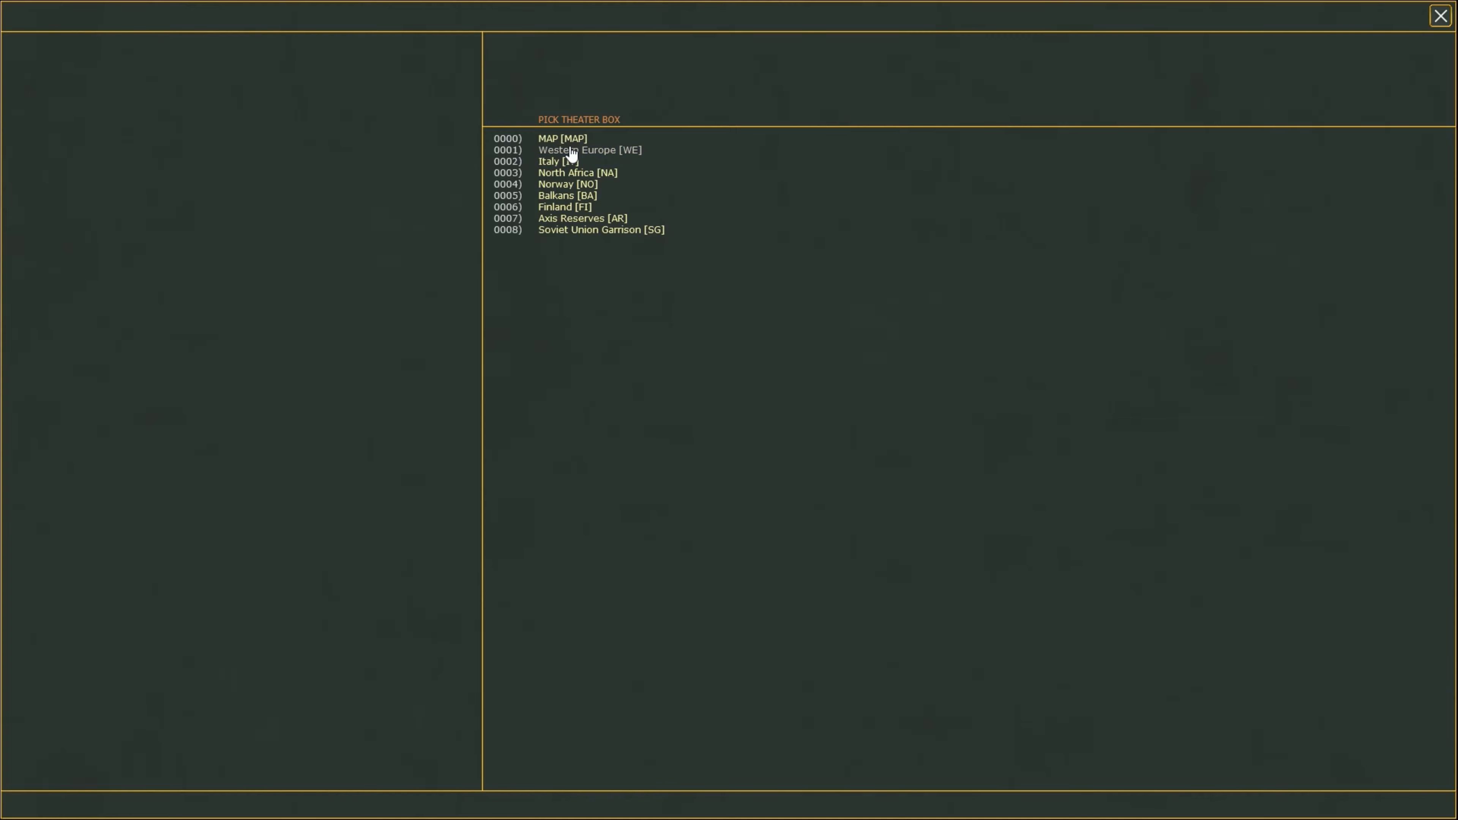
click(1440, 15)
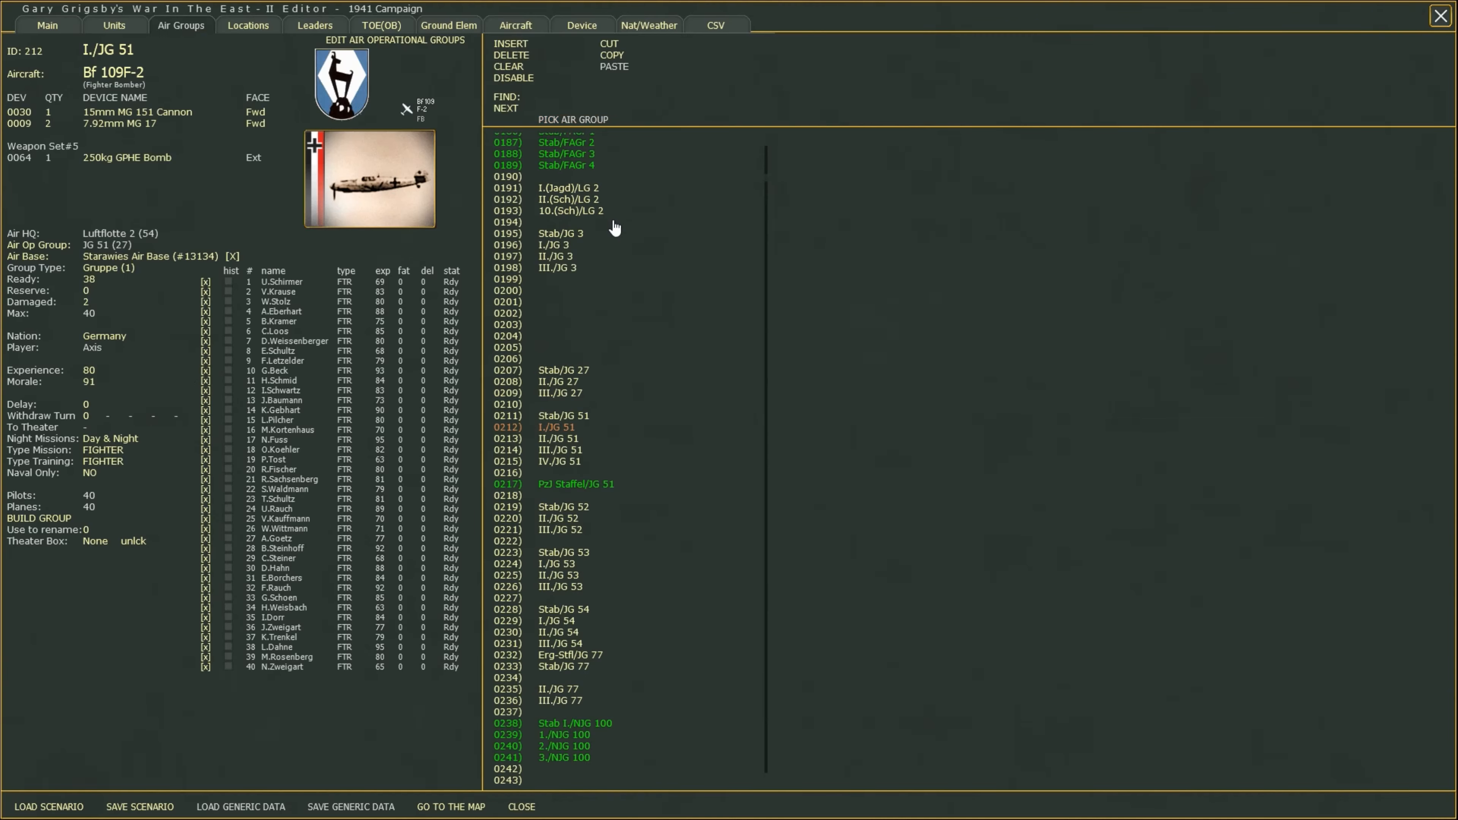
Set I./JG 51 to disband (DIS) on turn 5 by using 50 as the withdrawal theater value.
click(87, 417)
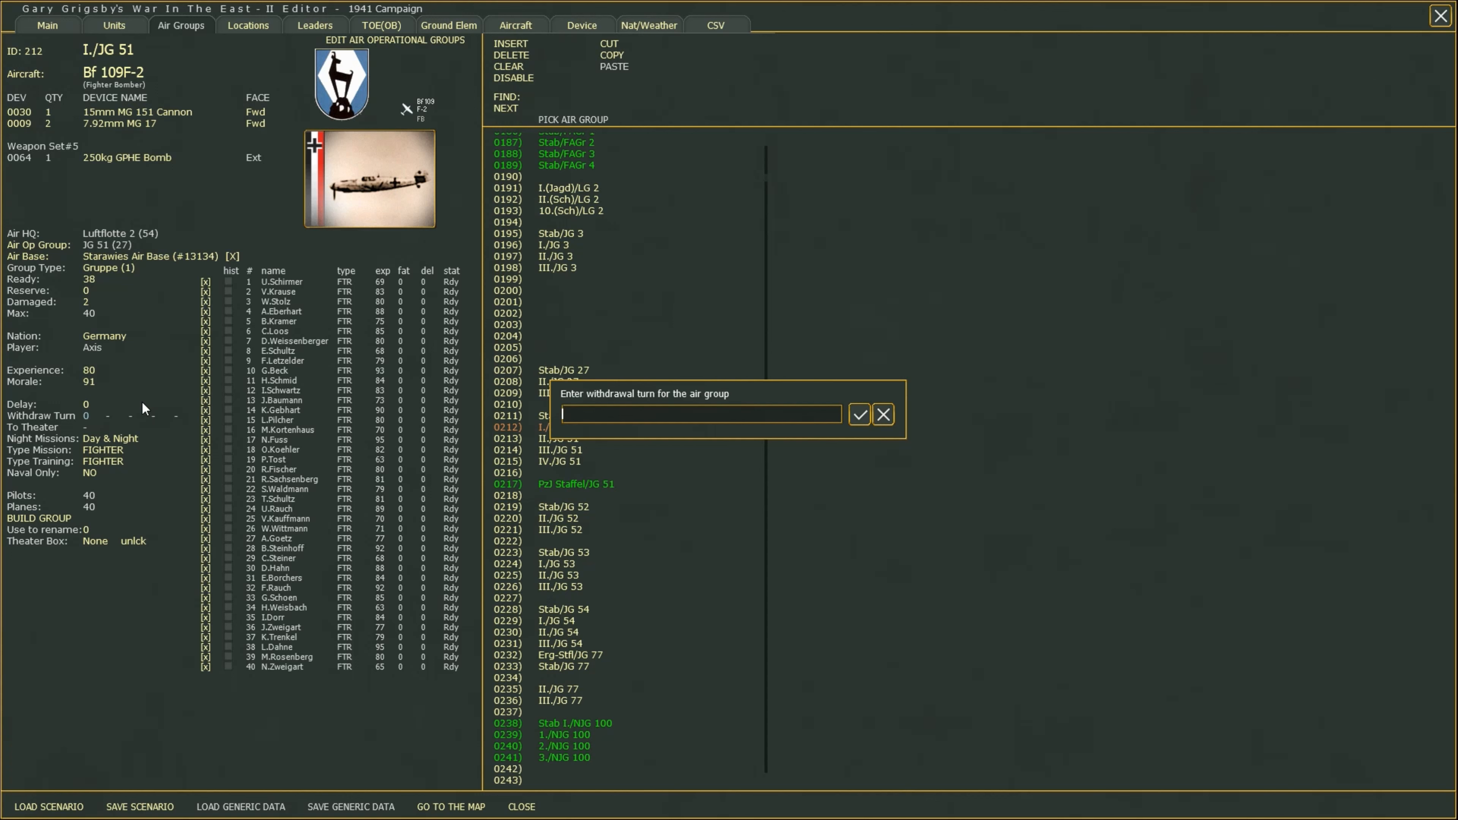
text(5)
key(Return)
text(50)
key(Return)
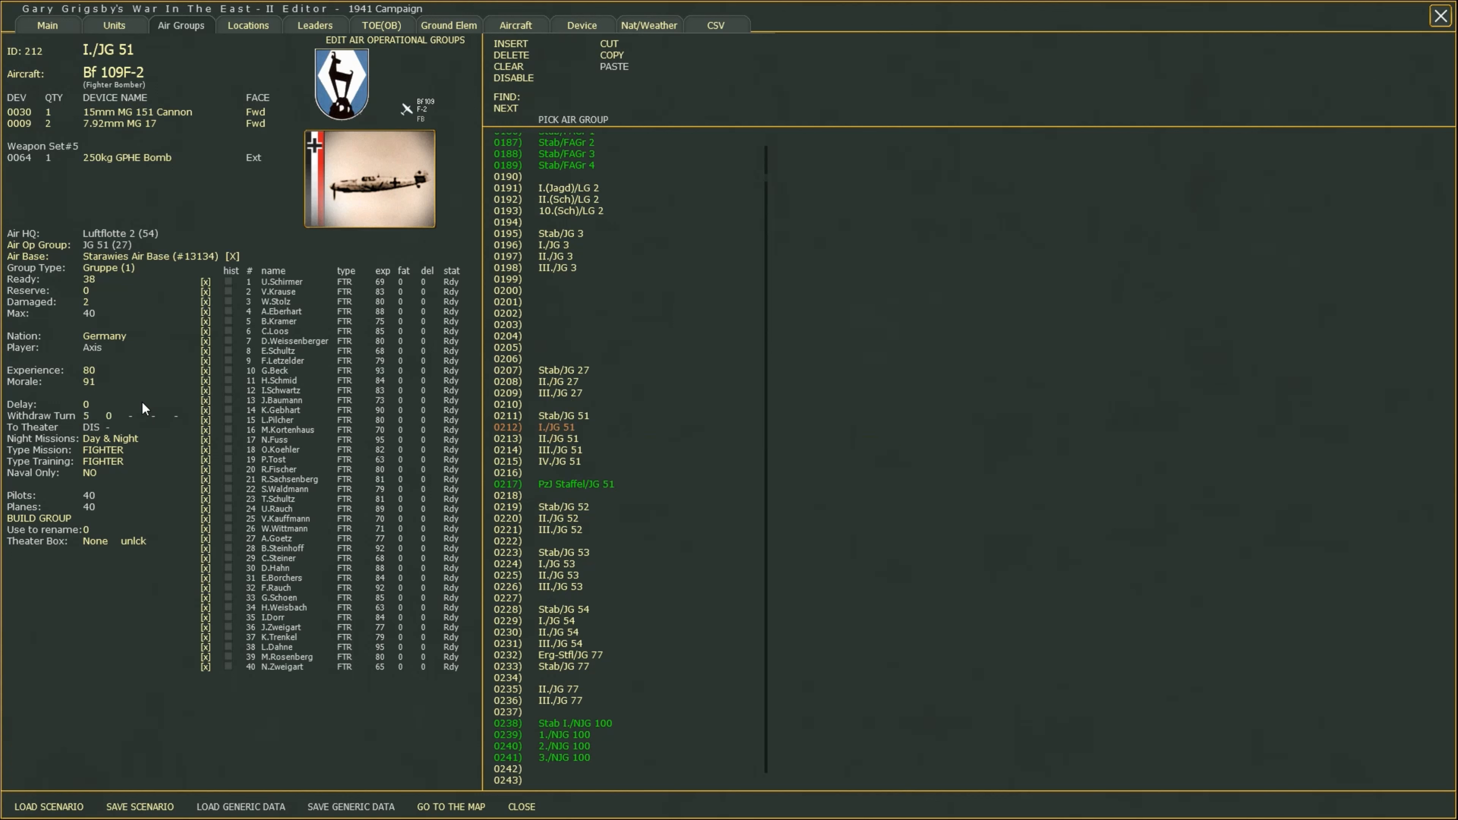
Try theater value 51 for the turn 5 withdrawal of I./JG 51, and reset the withdrawal turn to 0.
click(87, 418)
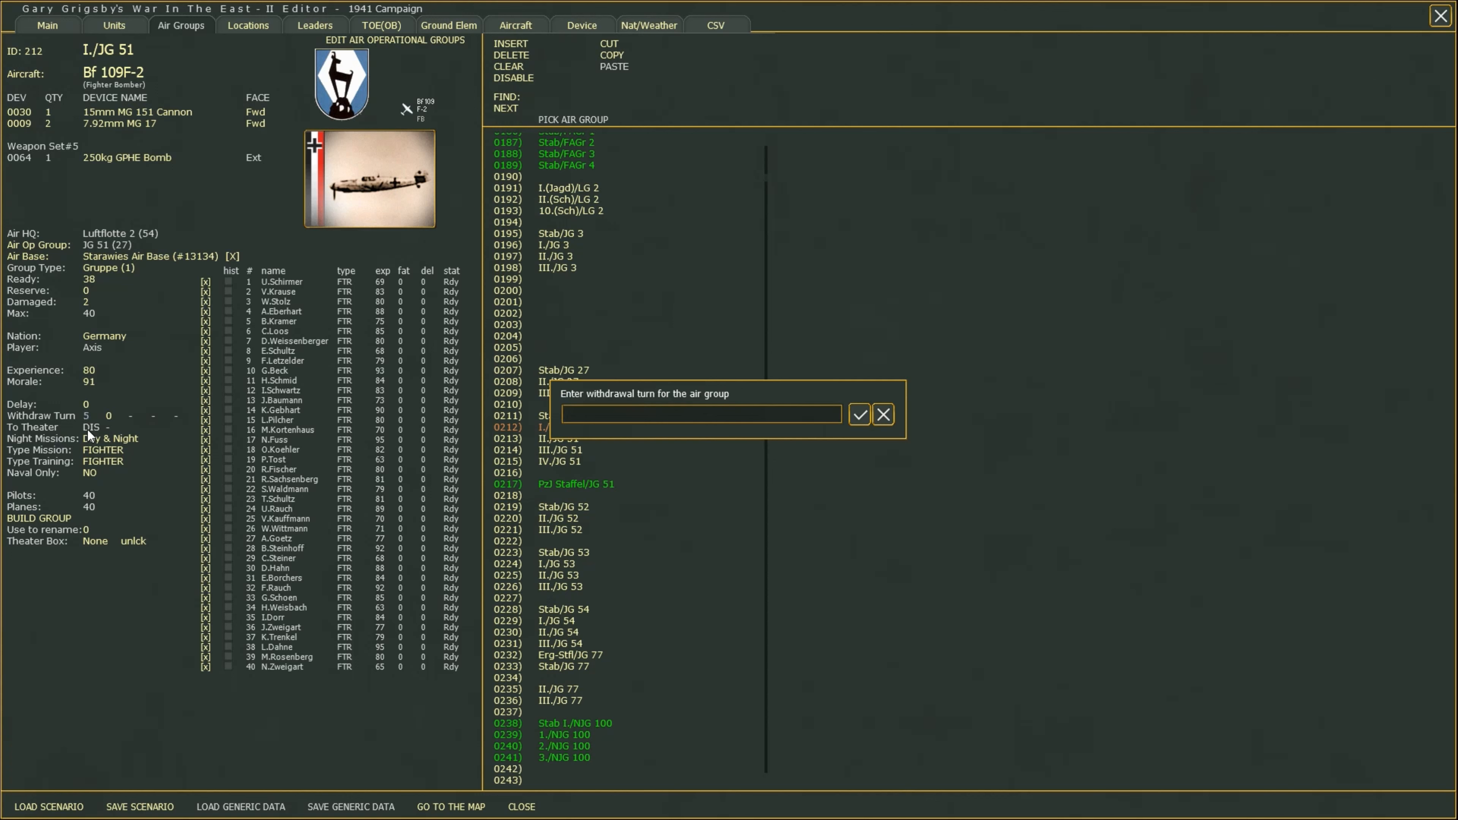
text(5)
key(Return)
text(51)
key(Return)
click(88, 420)
text(0)
key(Return)
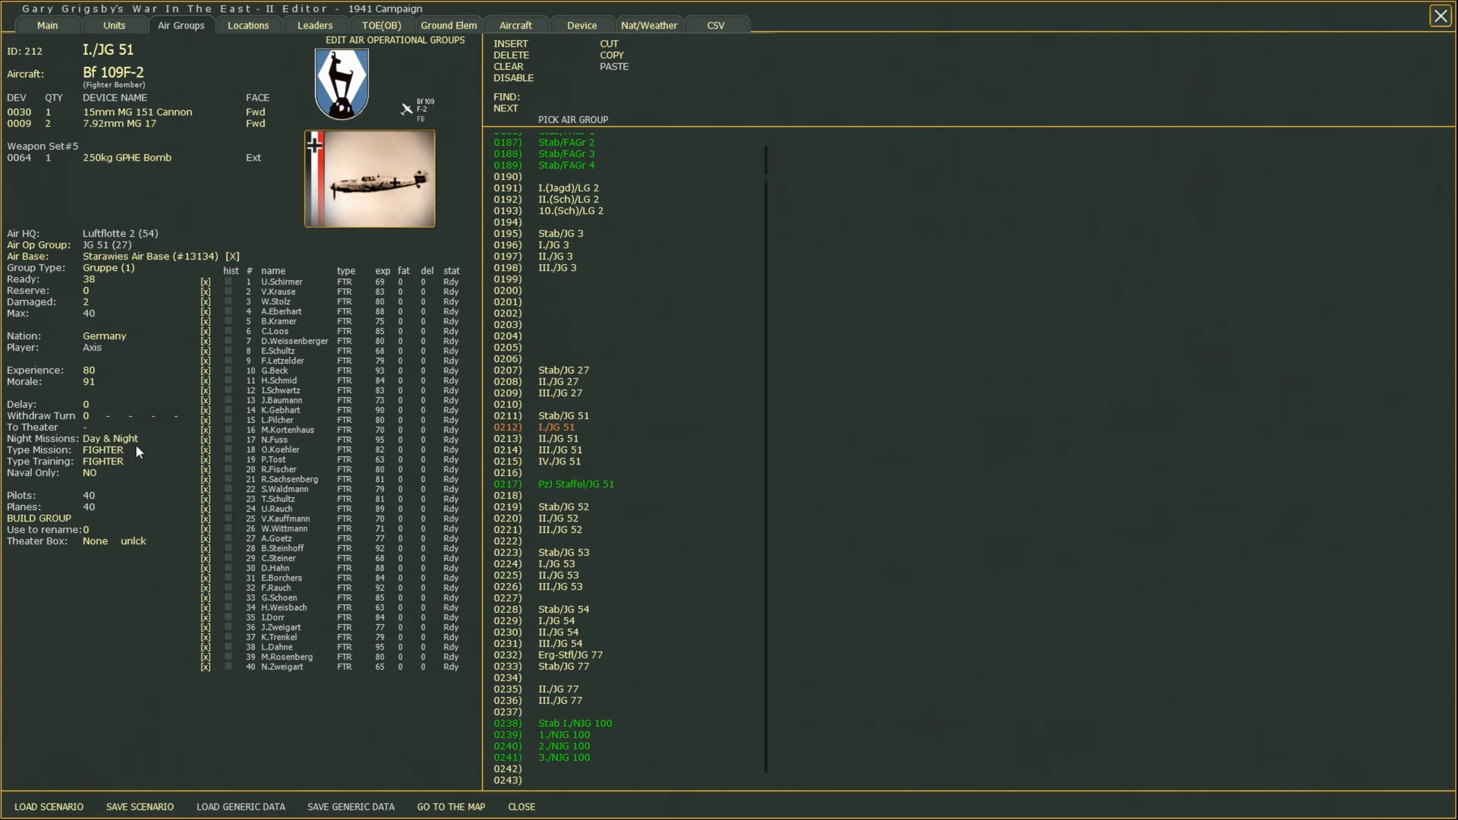
Cycle through the night mission and training type options of I./JG 3, back to Day & Night and FIGHTER.
click(533, 248)
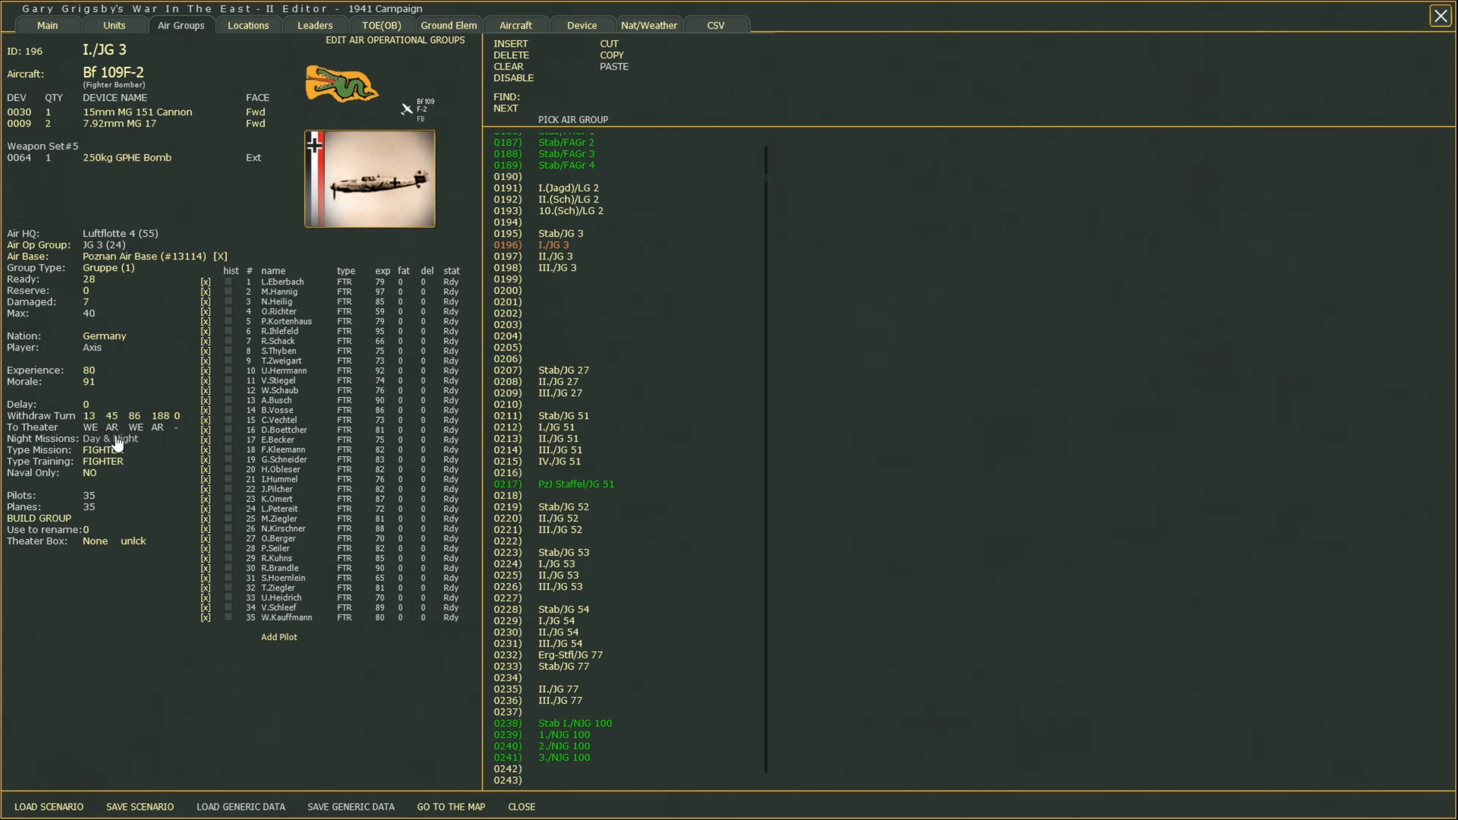
click(116, 439)
click(117, 440)
click(124, 440)
click(96, 463)
click(99, 464)
Set the reserve aircraft of I./JG 3 to 5 and build the group with new pilots.
click(86, 291)
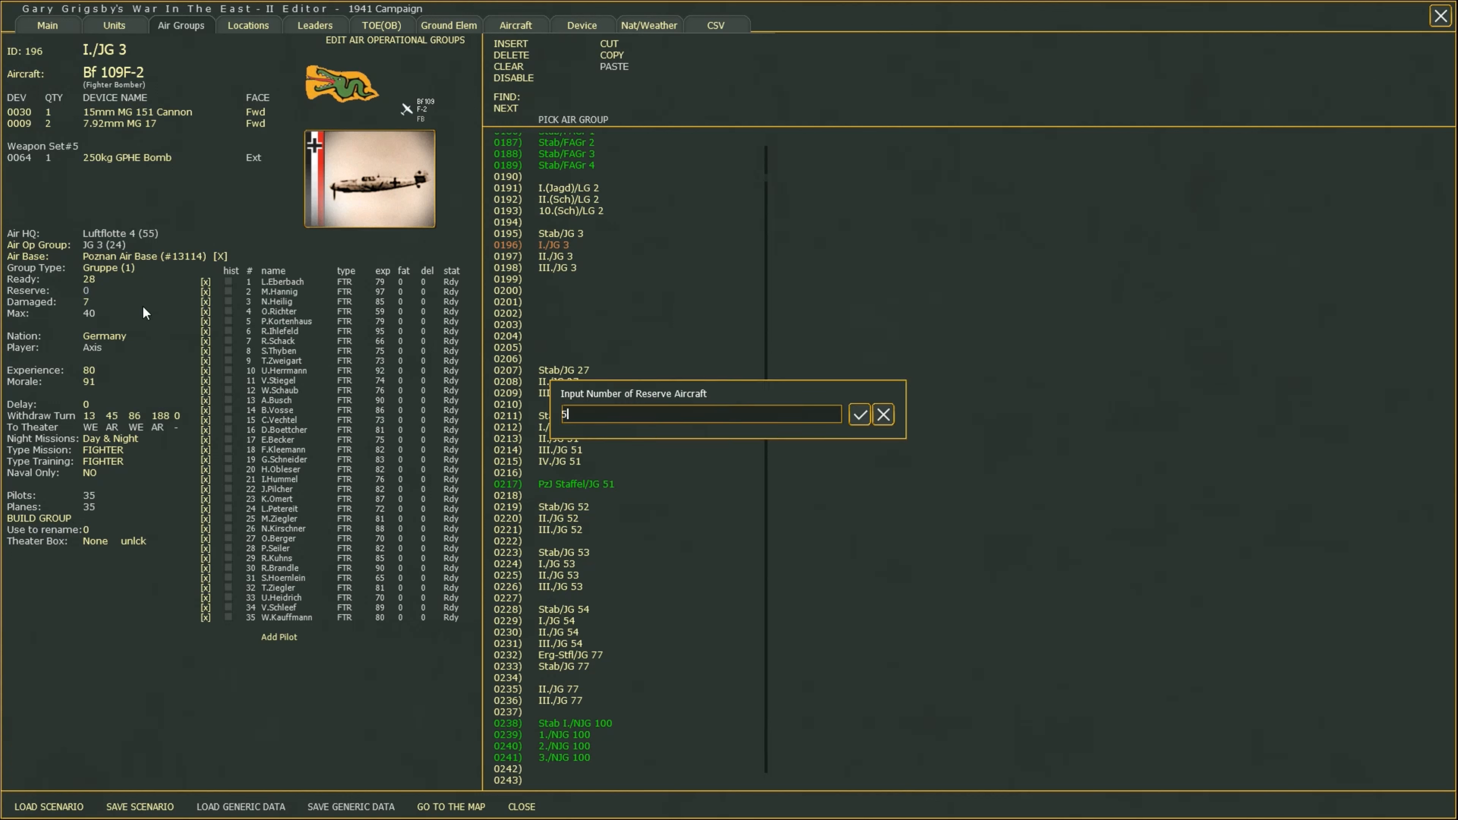
text(5)
key(Return)
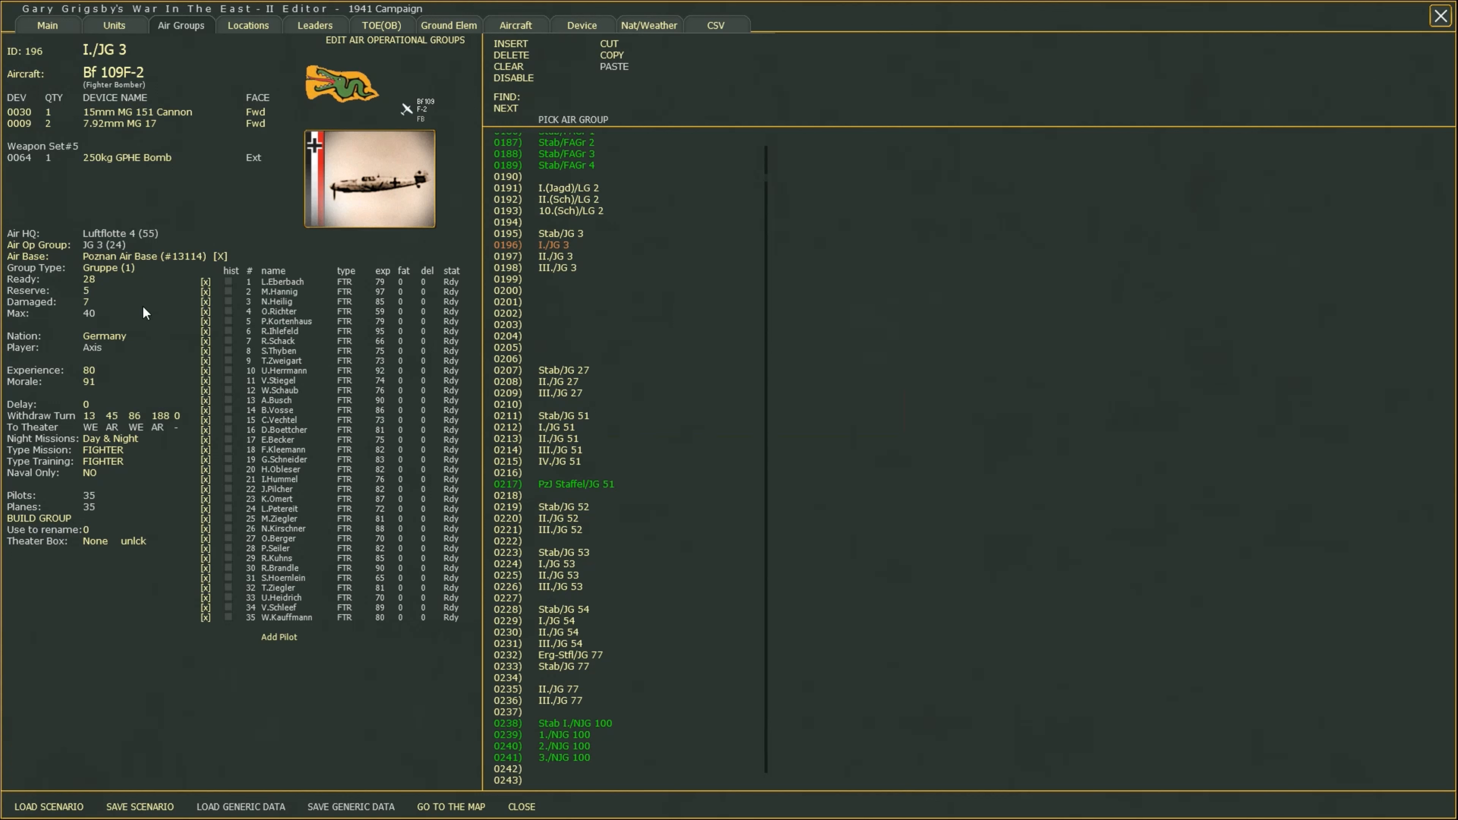
click(50, 521)
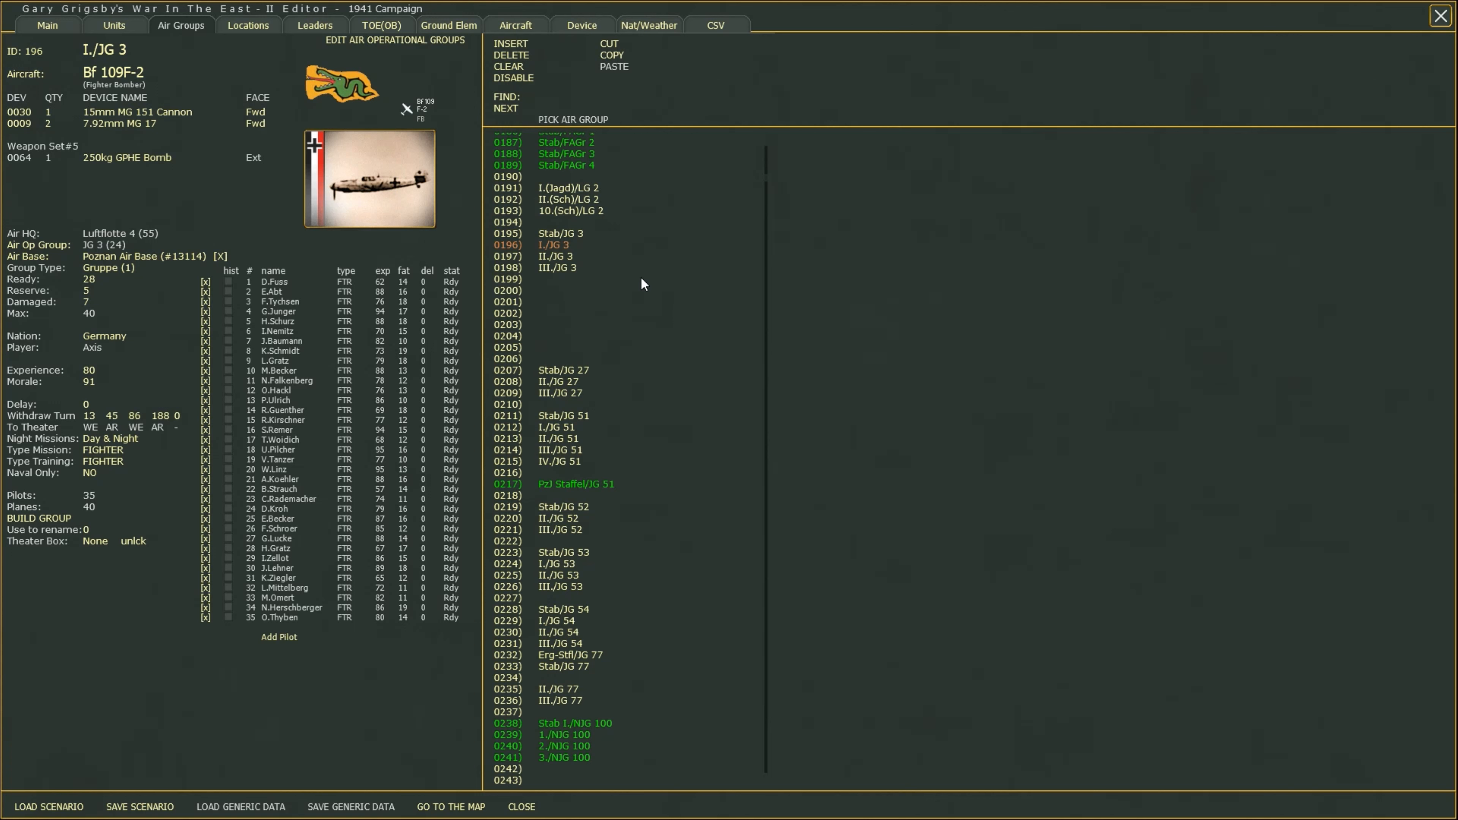
Pick MAP as the theater box of I./JG 3, and toggle the theater box lock of 2.(F)/AufklarGr 33 on and off.
click(93, 544)
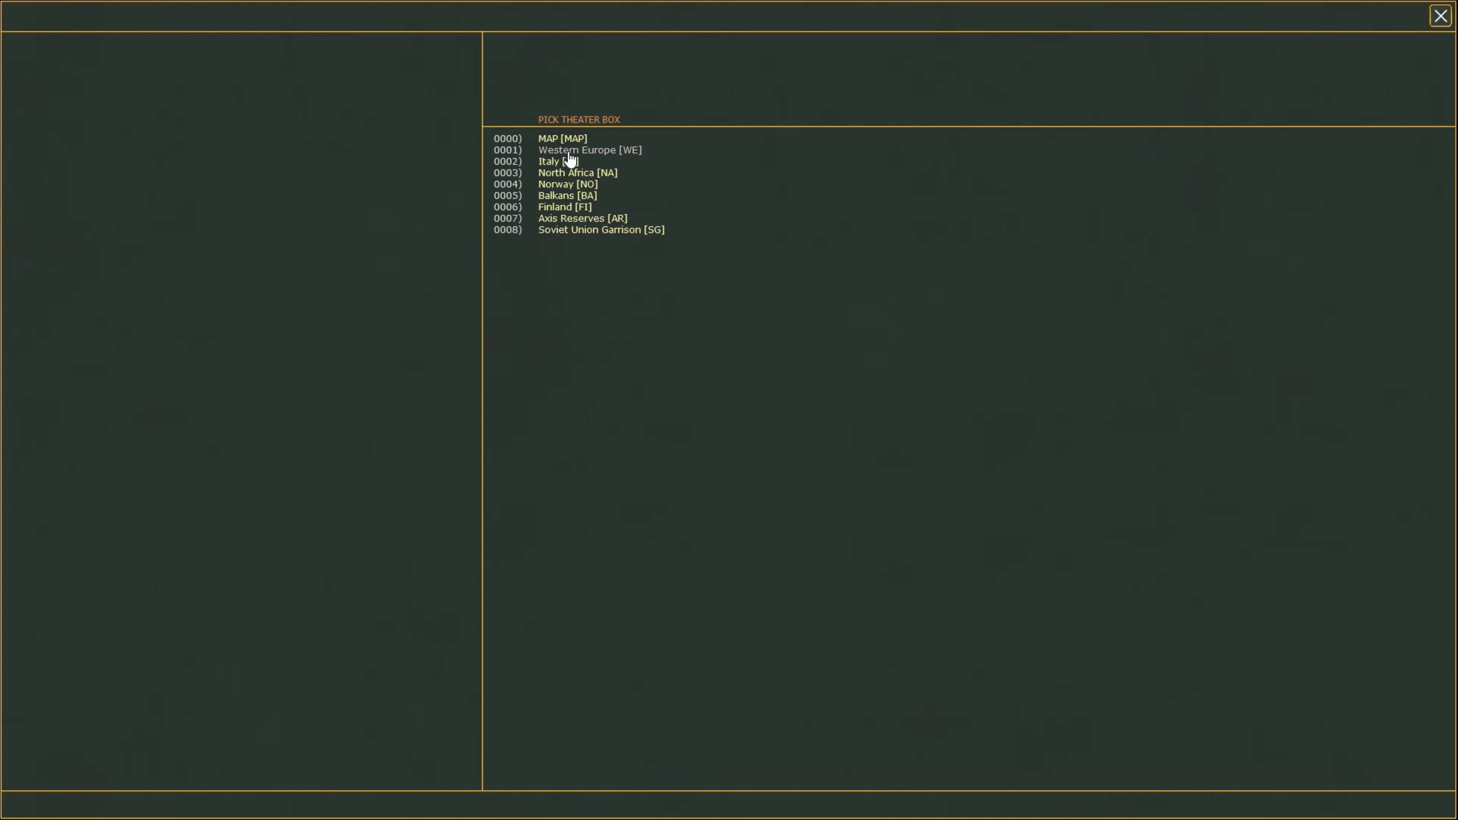
click(554, 139)
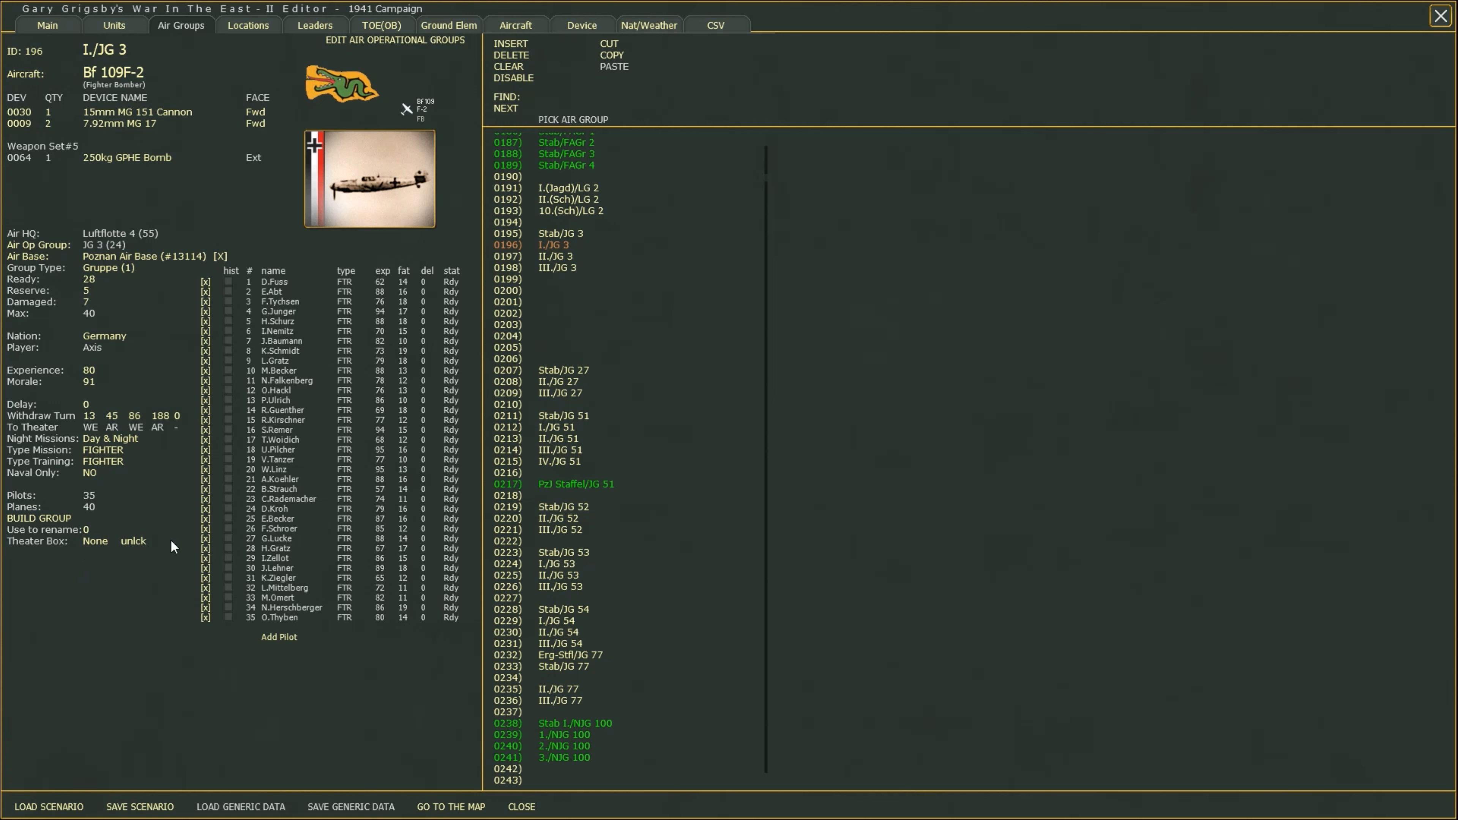
scroll(705, 393, up, 15)
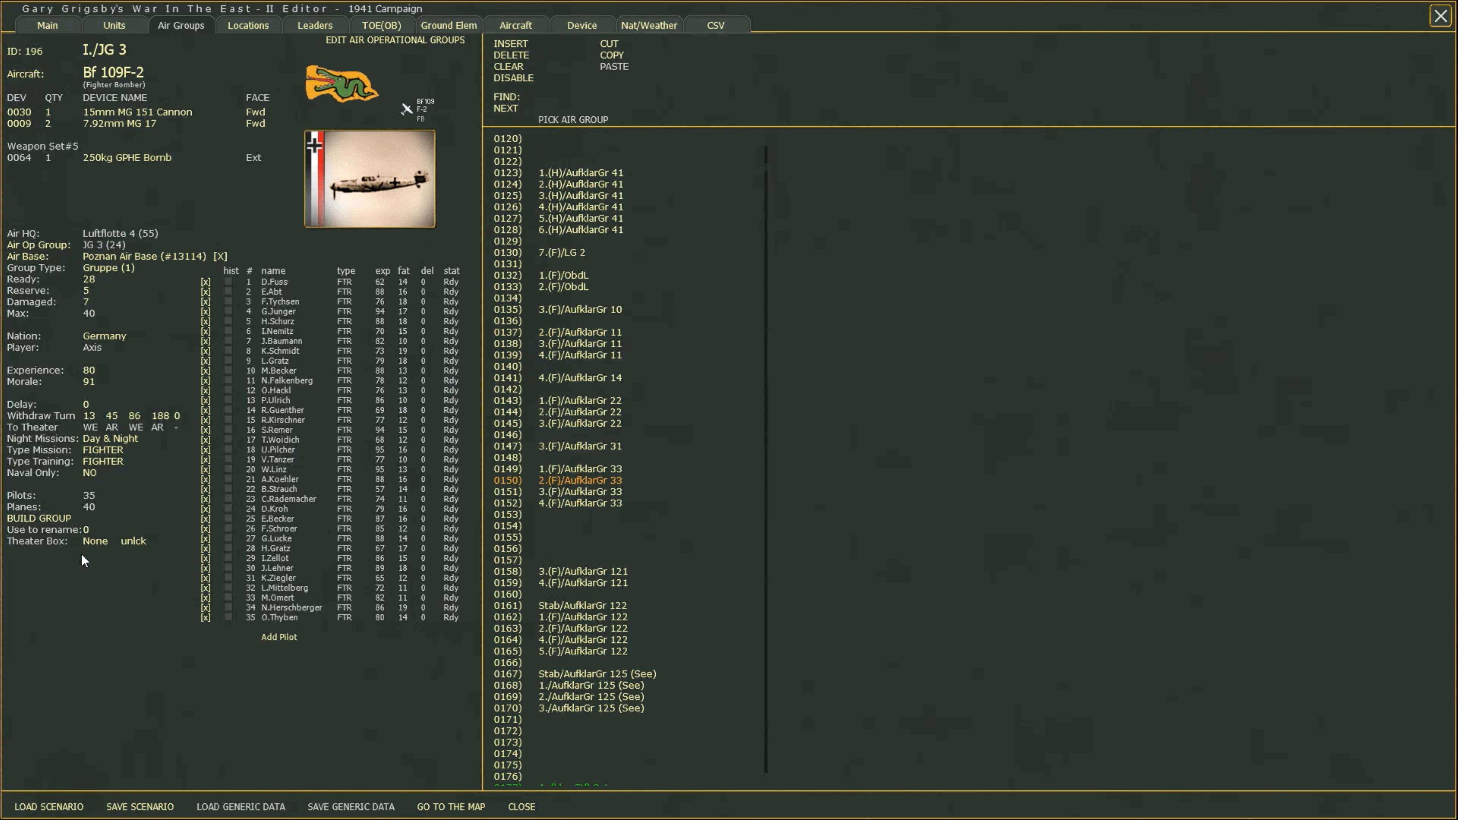
click(604, 481)
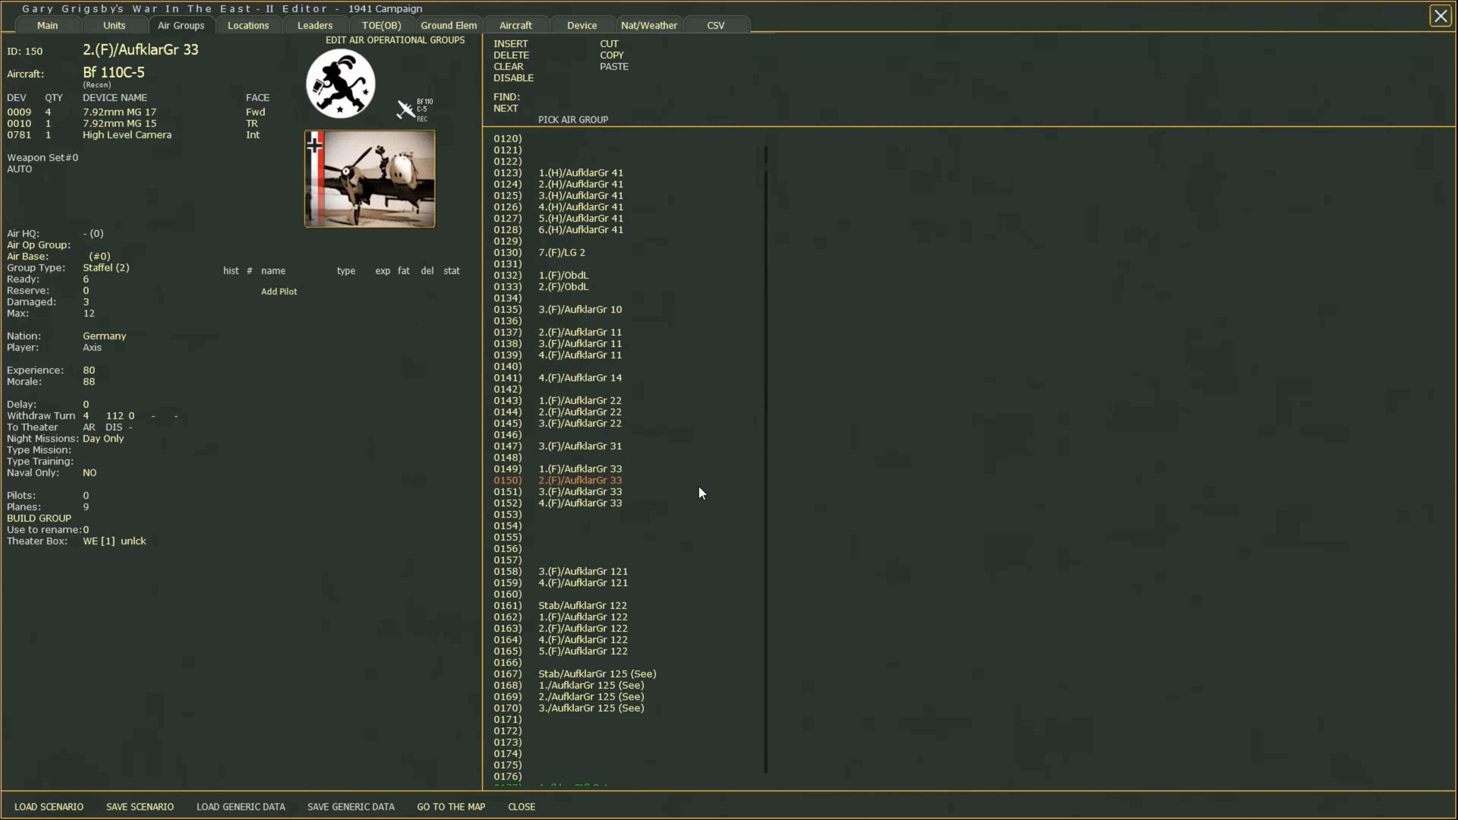
click(131, 545)
click(130, 543)
Add five more pilots to the I./JG 3 roster.
scroll(626, 569, down, 10)
scroll(634, 551, up, 3)
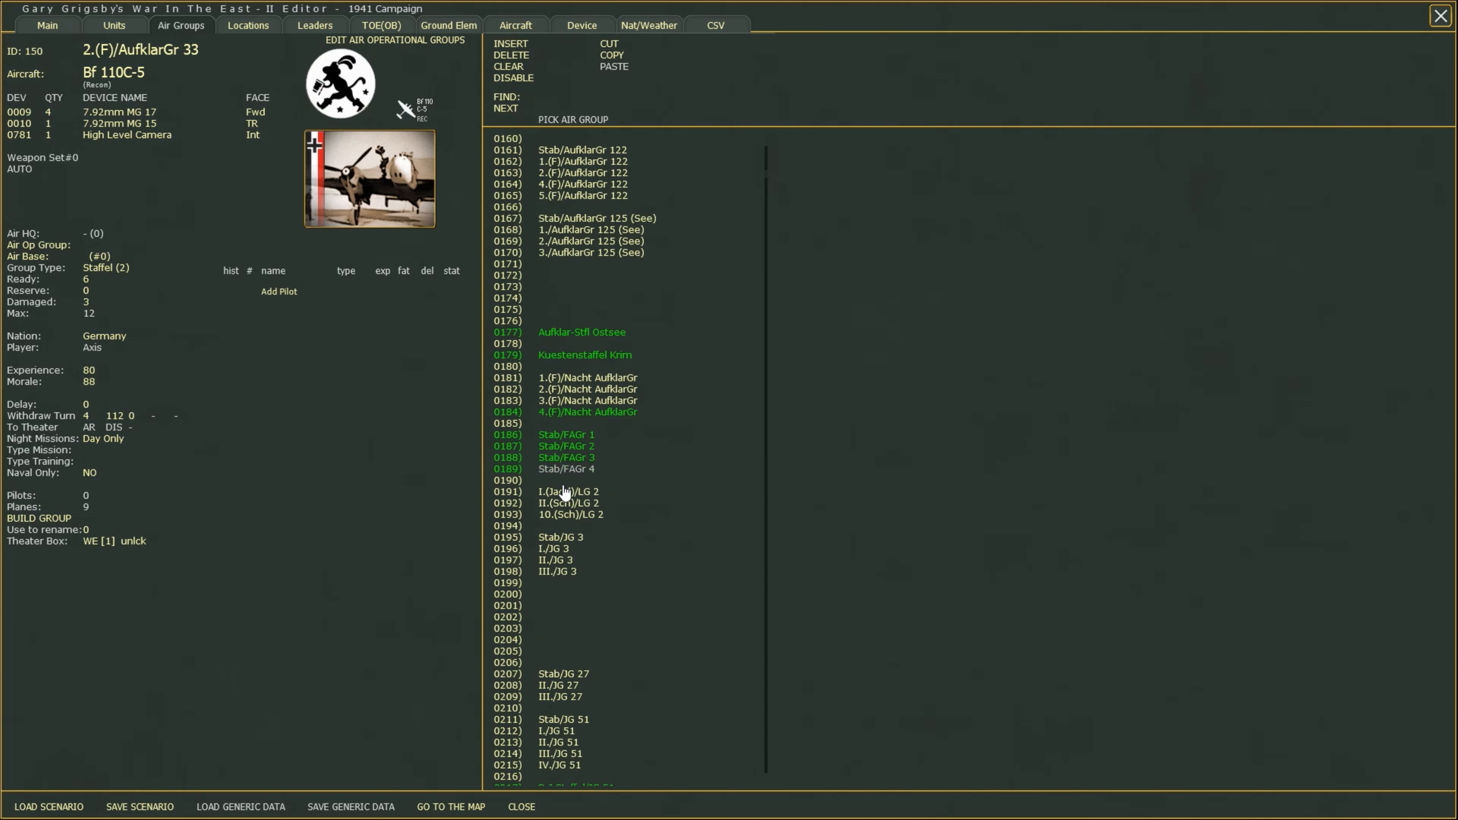
click(559, 550)
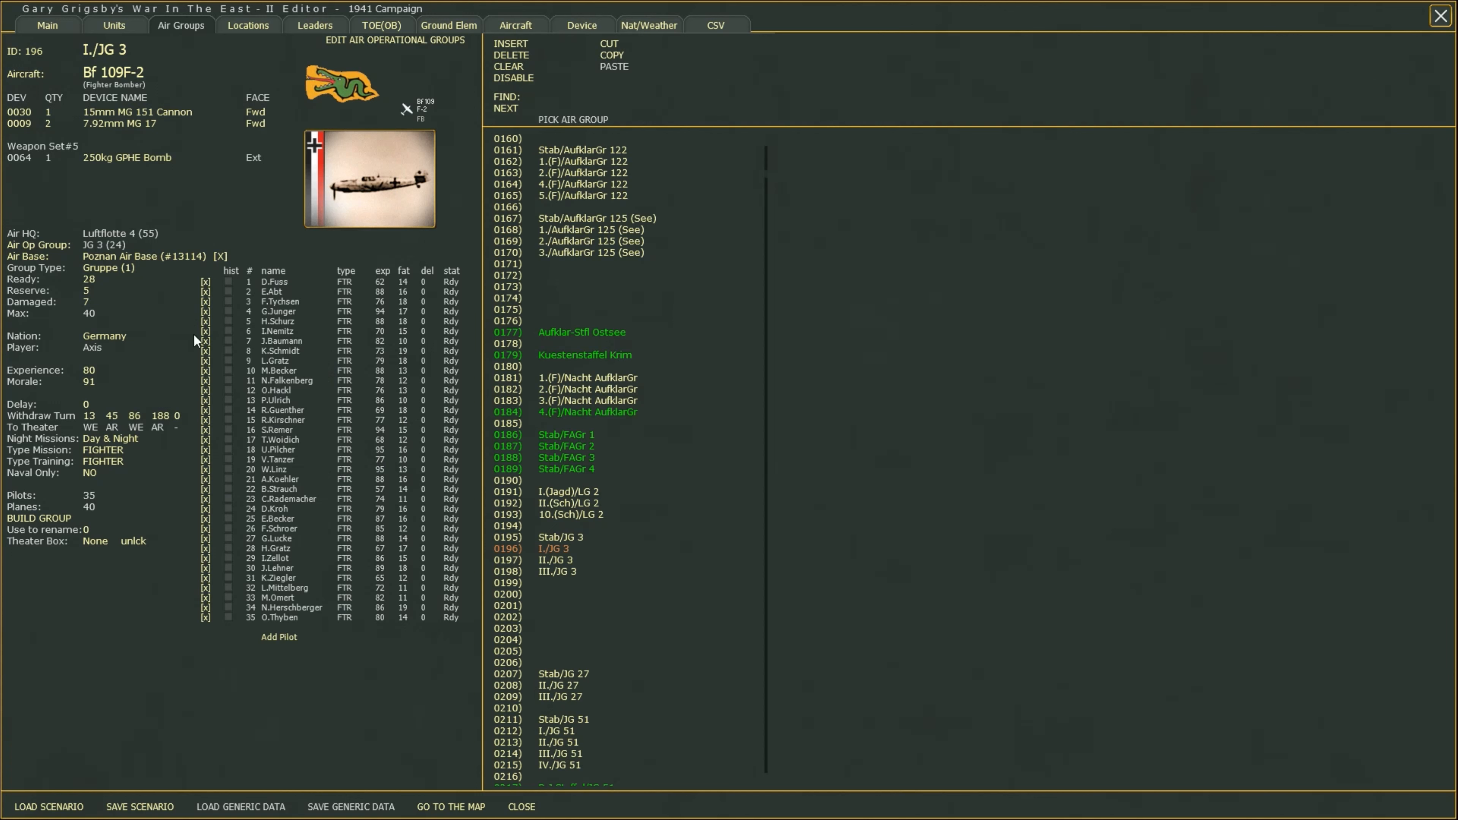
click(281, 640)
click(281, 649)
click(280, 658)
click(278, 668)
click(280, 678)
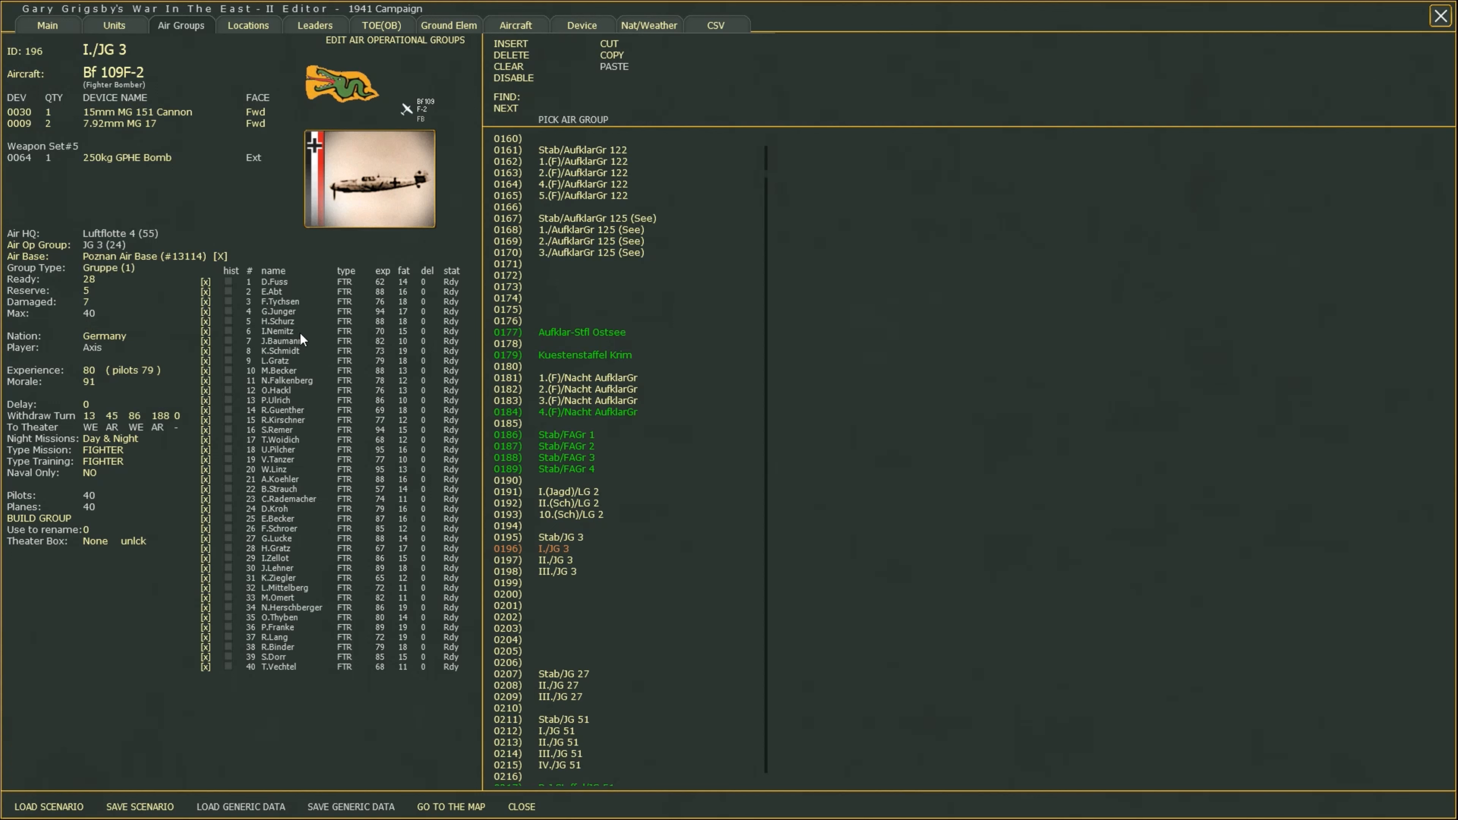
Mark the first pilot of I./JG 3 as historical and replace the pilot's name.
click(227, 282)
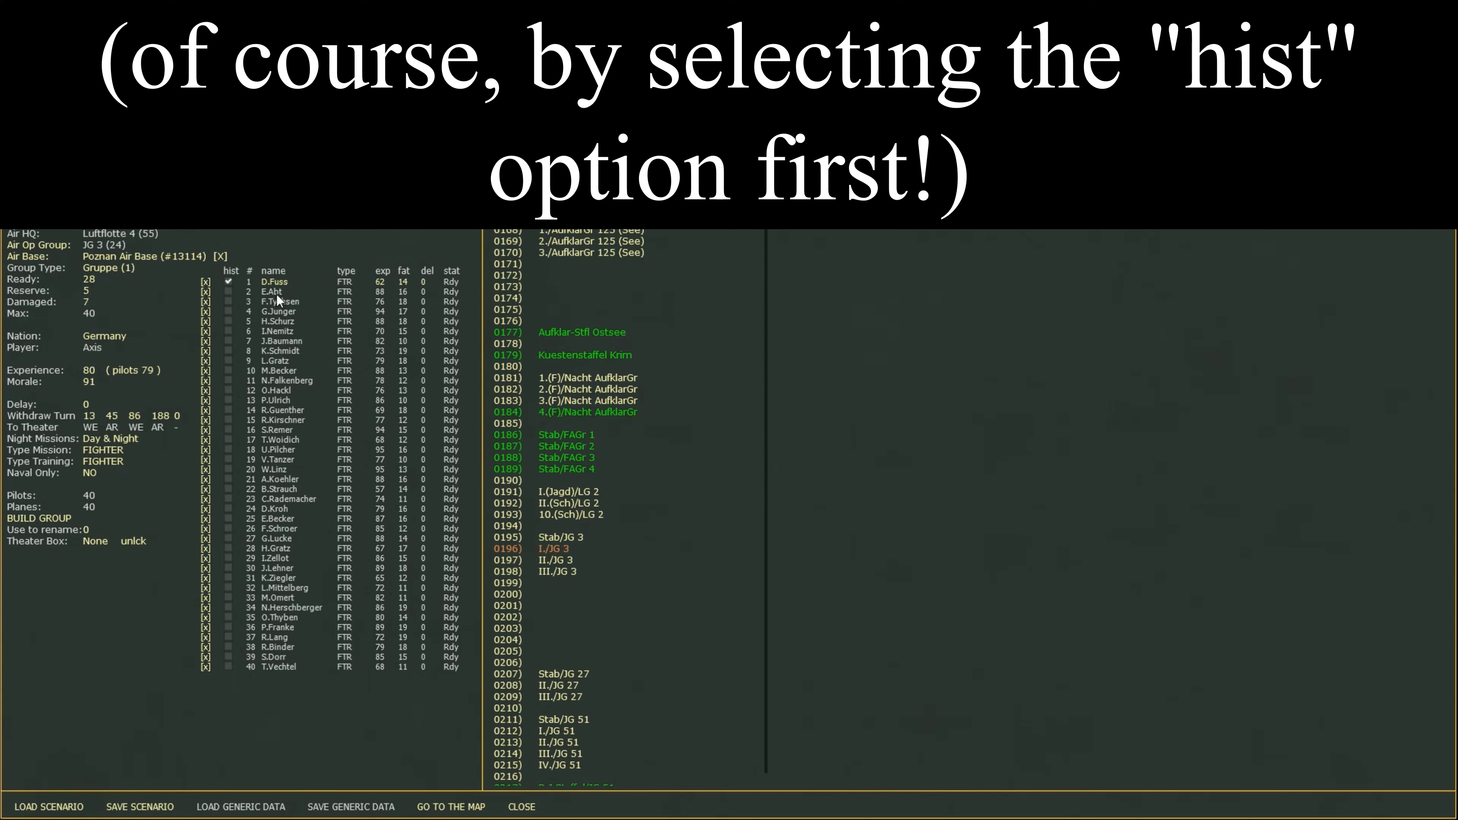
click(274, 283)
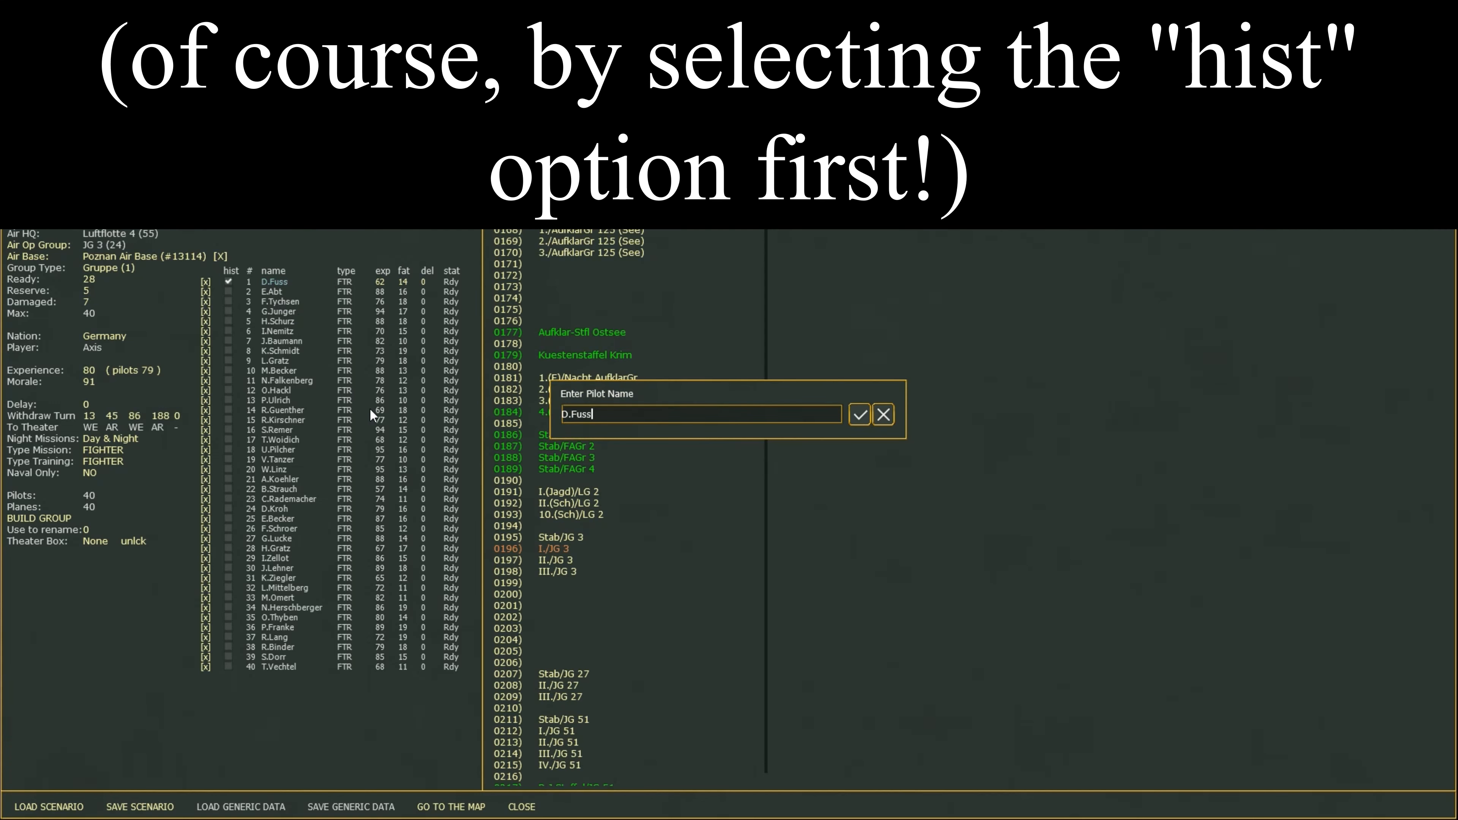
key(BackSpace)
key(BackSpace)
key(BackSpace)
key(BackSpace)
key(BackSpace)
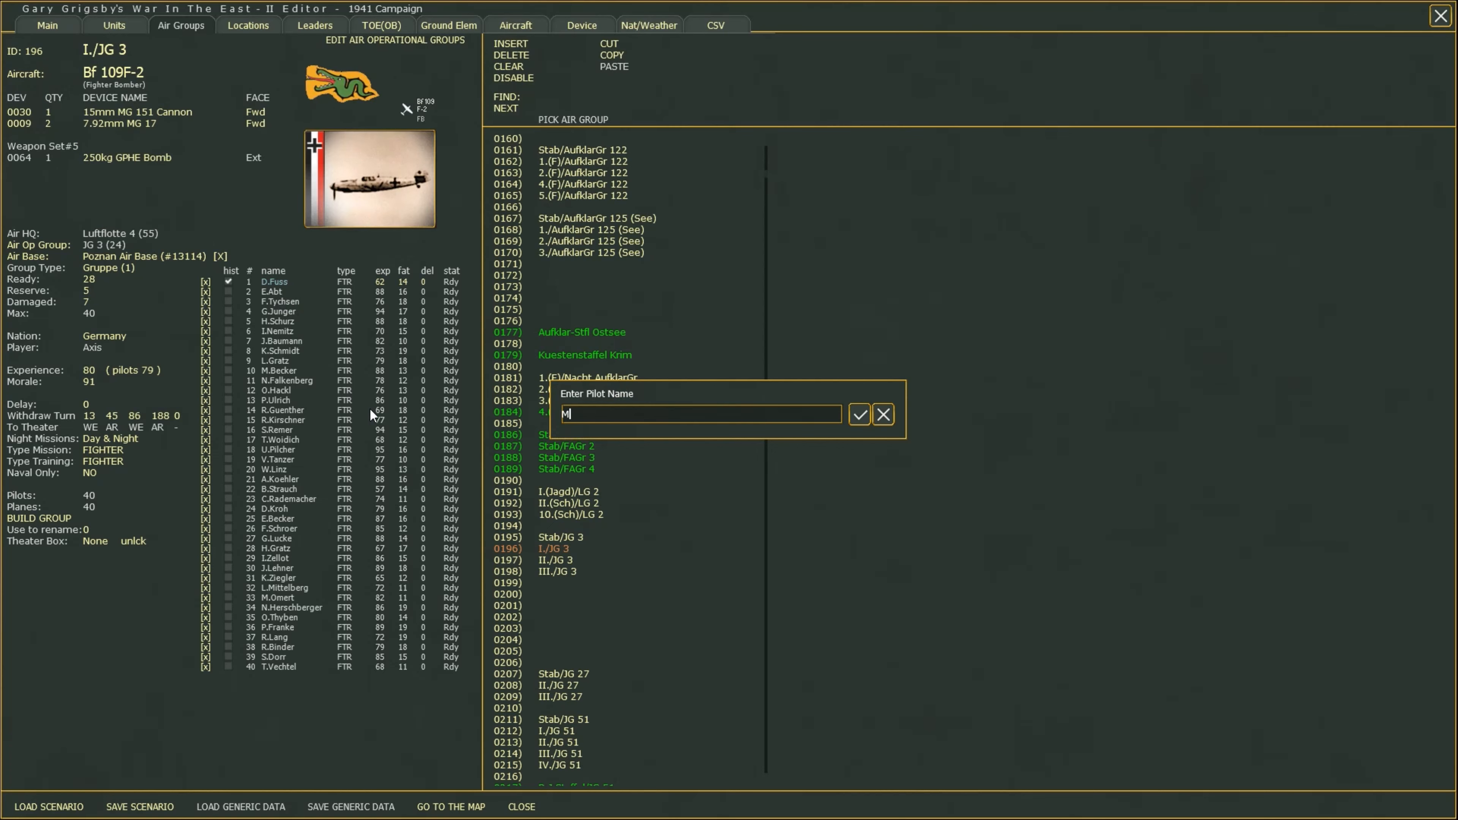
text(J.Marseille)
key(Return)
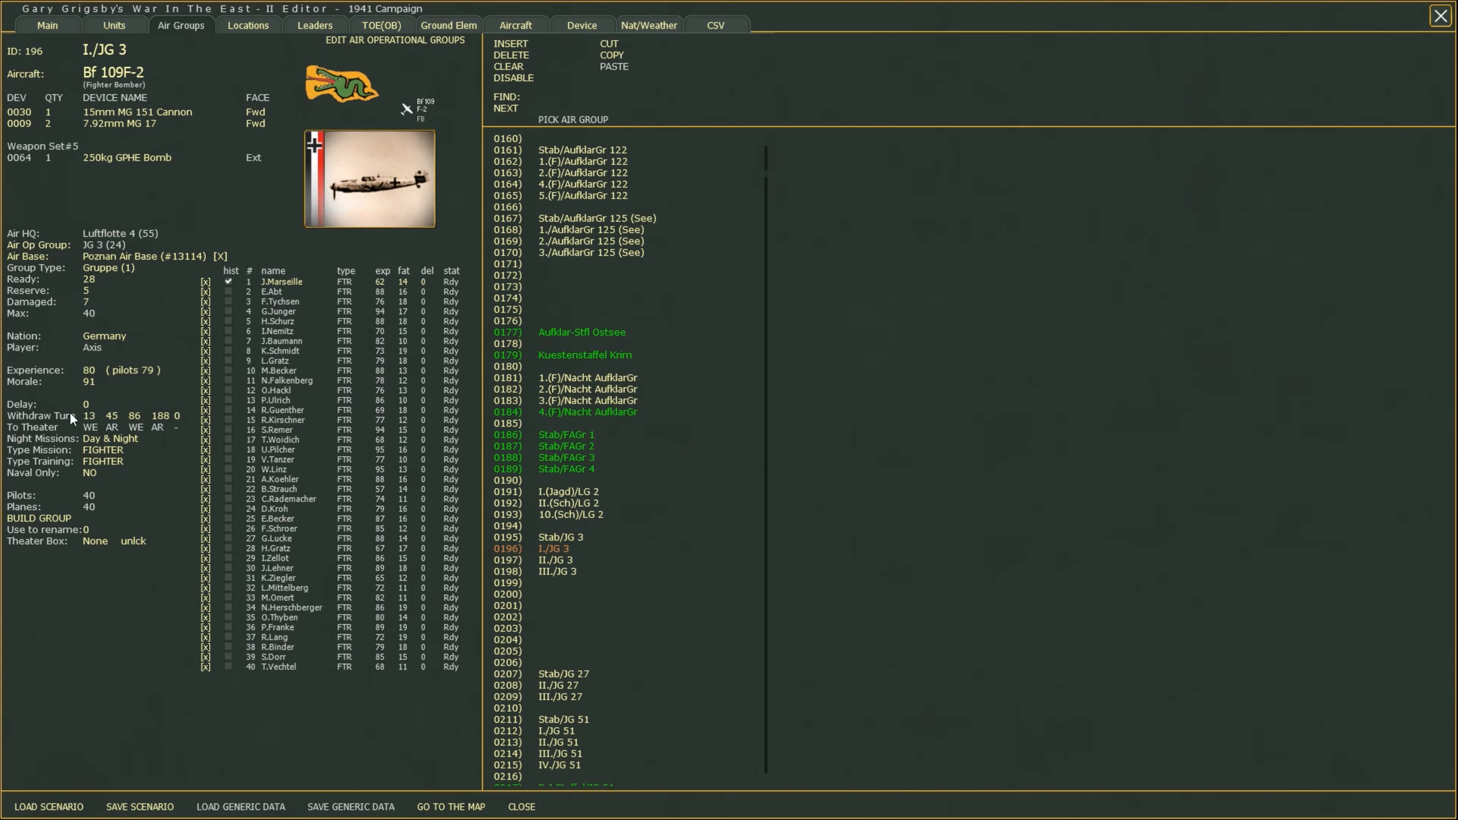
Set the experience of the first pilot in I./JG 3 to 99.
click(379, 282)
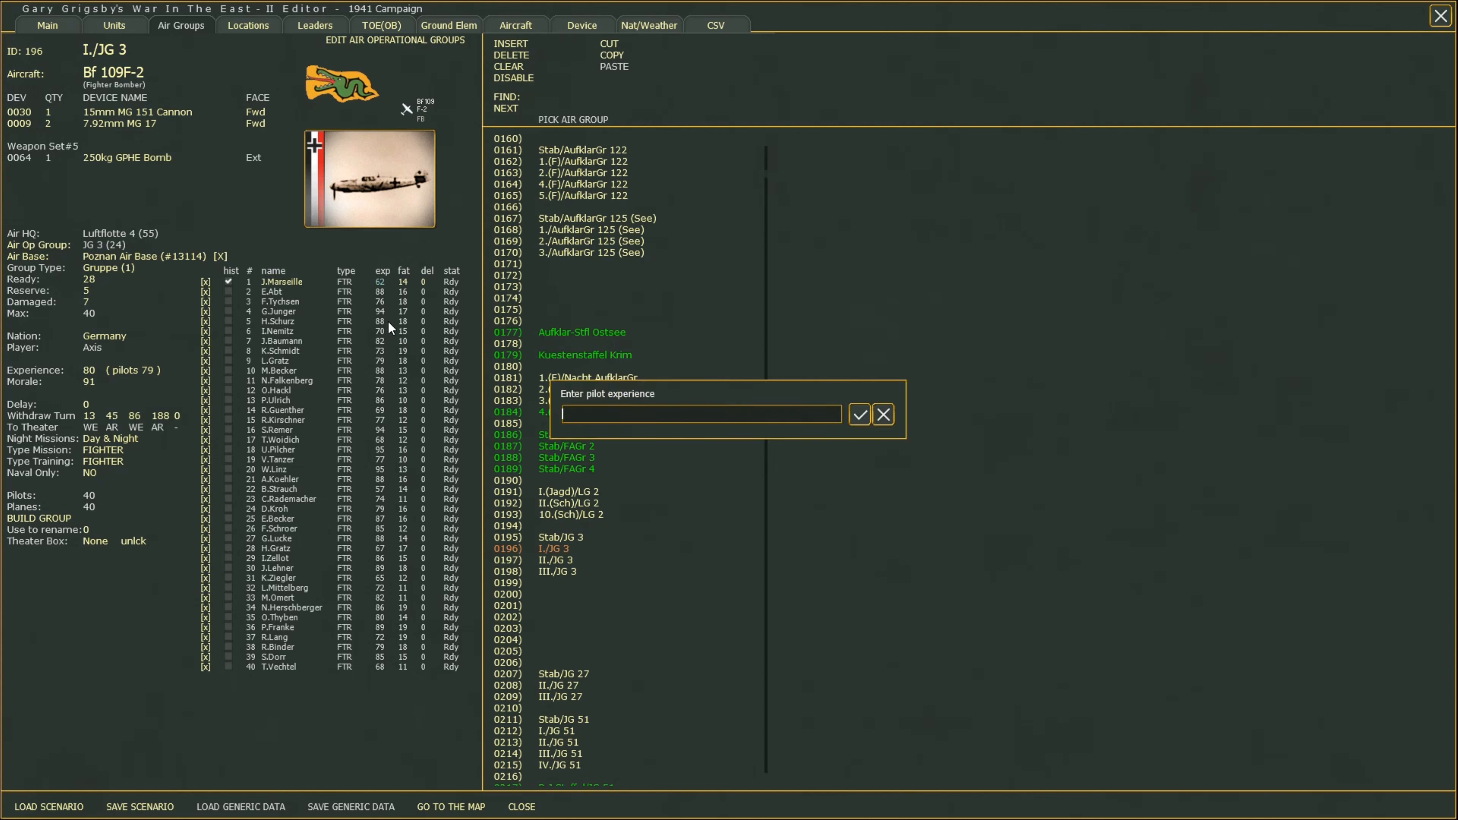
text(62)
key(Return)
click(381, 283)
text(99)
key(Return)
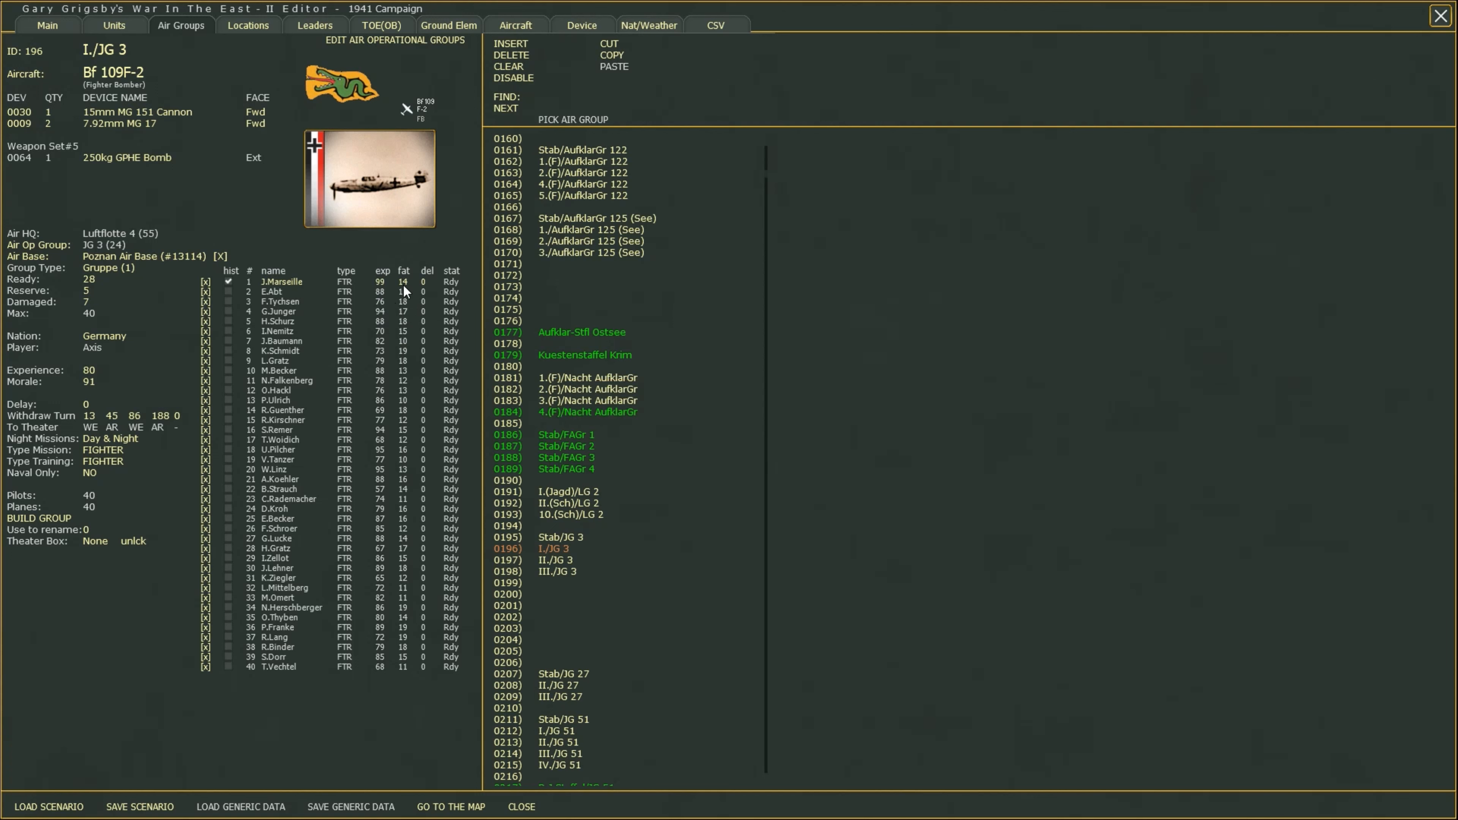
Set the fatigue of the first pilot in I./JG 3 to 99.
click(404, 288)
text(99)
key(Return)
click(405, 290)
text(99)
key(Return)
Select the Air Groups and Pilot files in the scenario's CSV export settings, and return to I./JG 3.
click(717, 26)
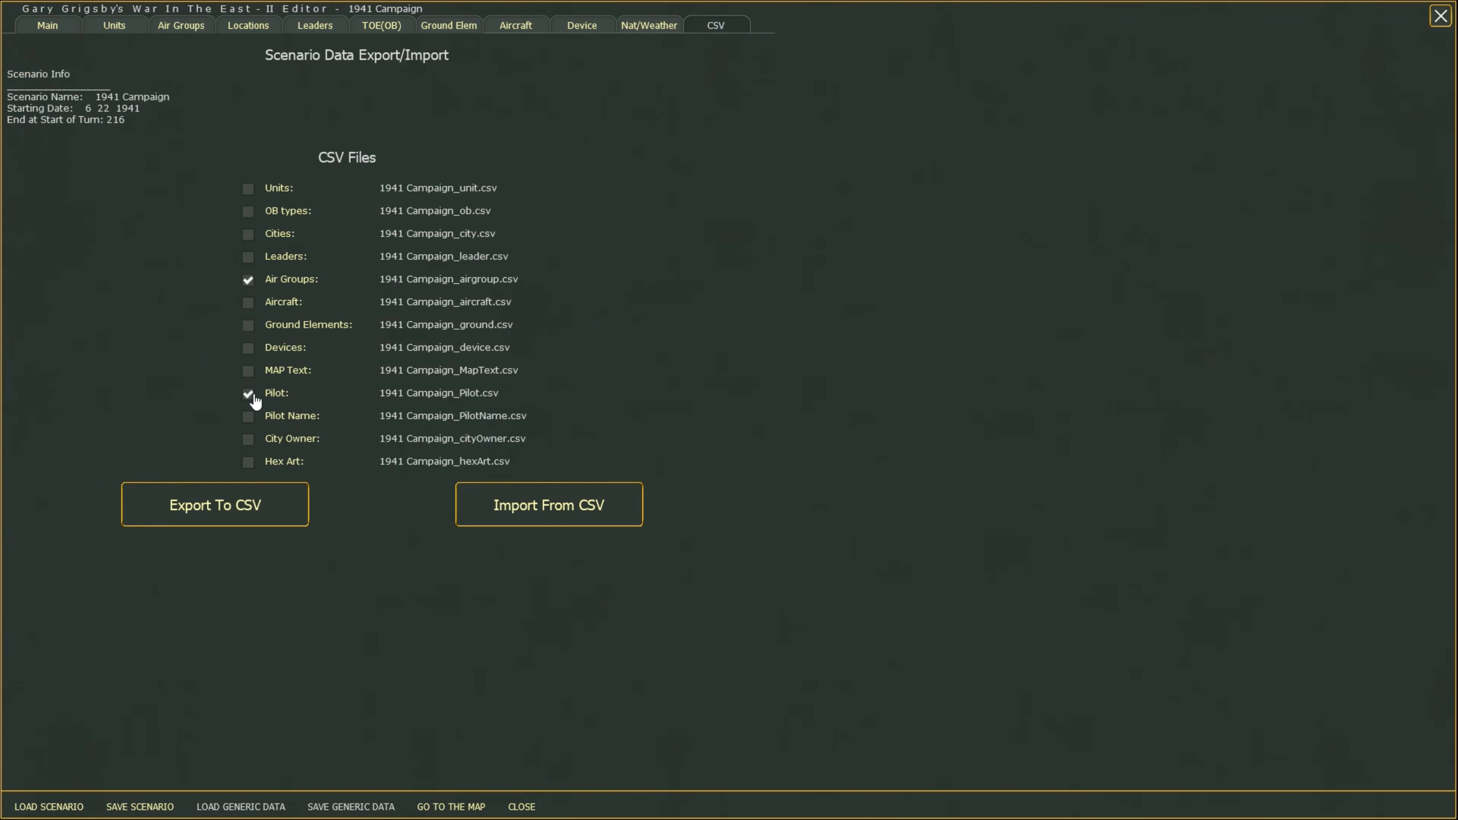
click(248, 280)
click(179, 27)
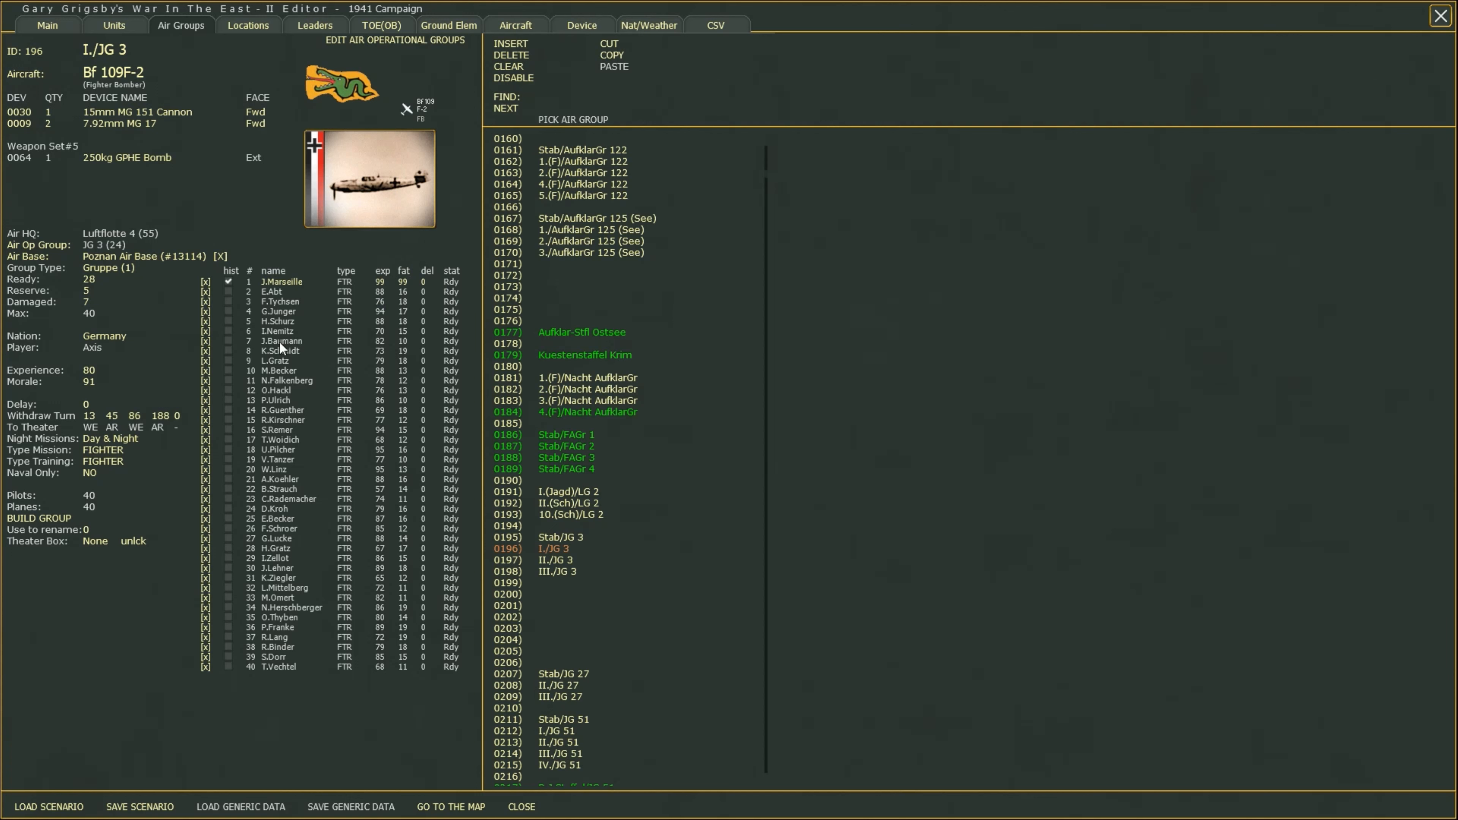
Toggle the historical flag of the first pilot in I./JG 3, and open the air operational group editor on JG 3.
click(228, 282)
click(402, 42)
scroll(668, 467, up, 15)
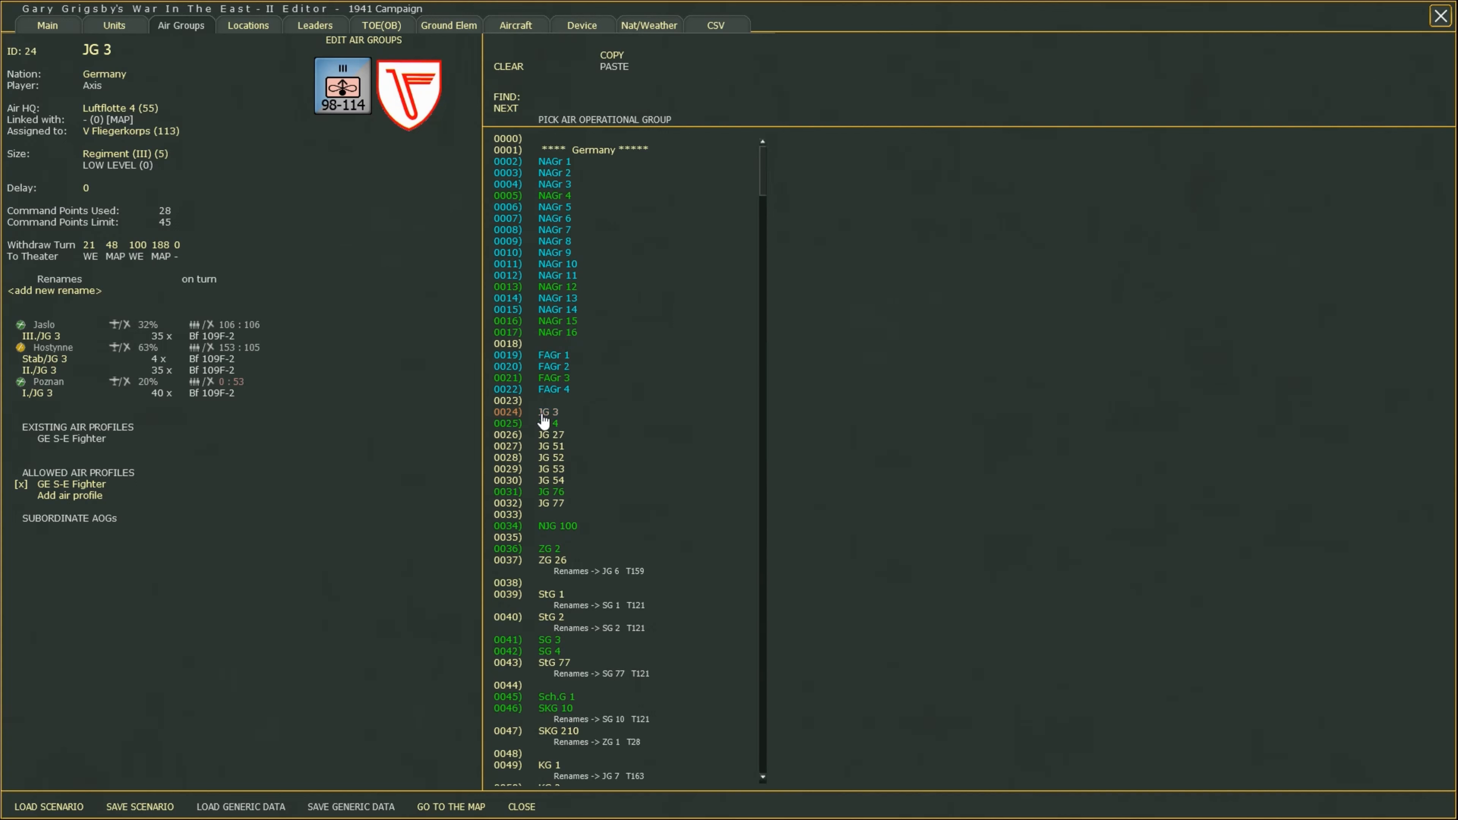
Inspect the name, nation and air HQ choices of JG 3 without changing them.
click(116, 48)
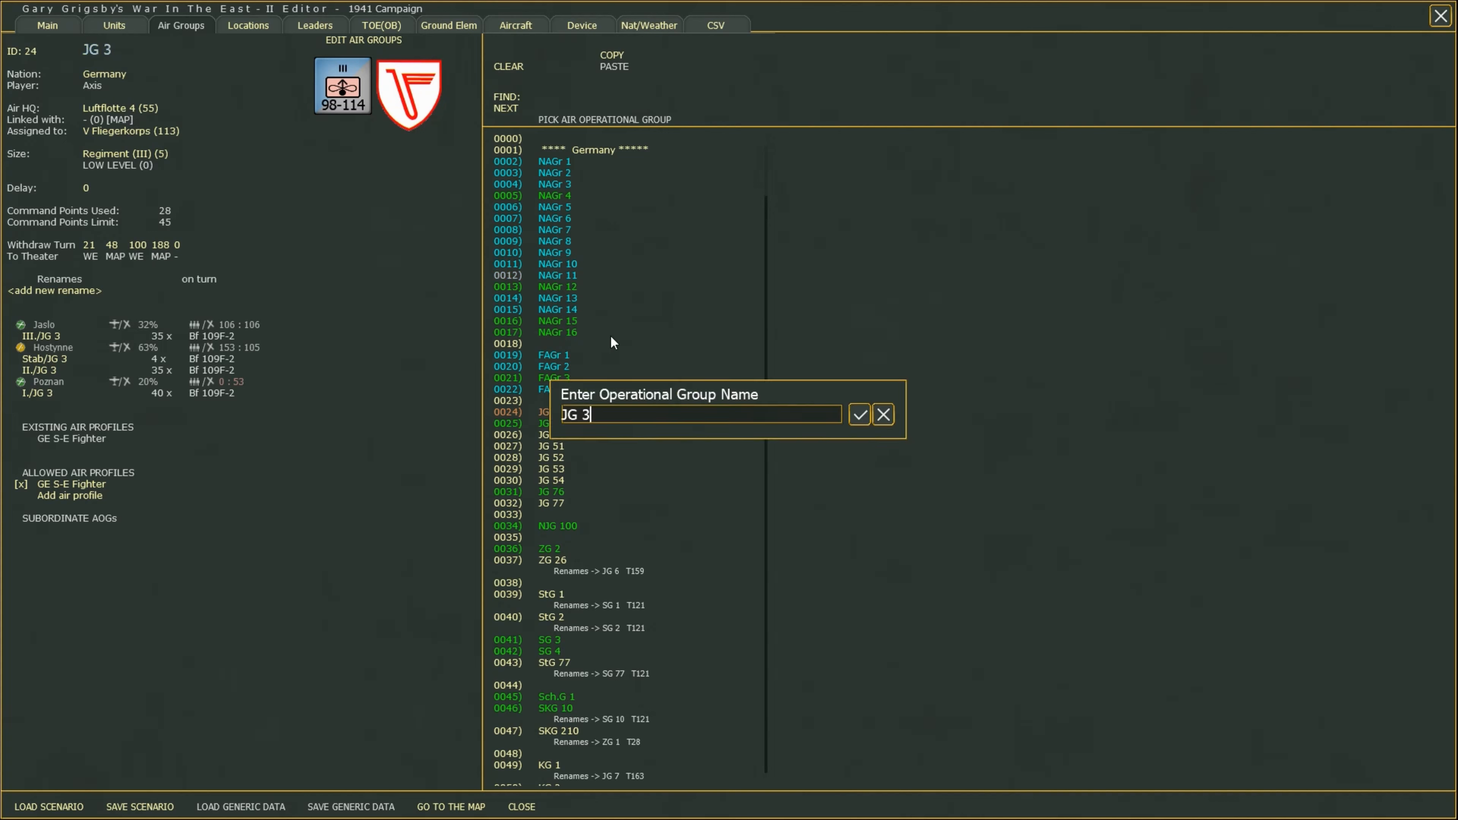
click(881, 415)
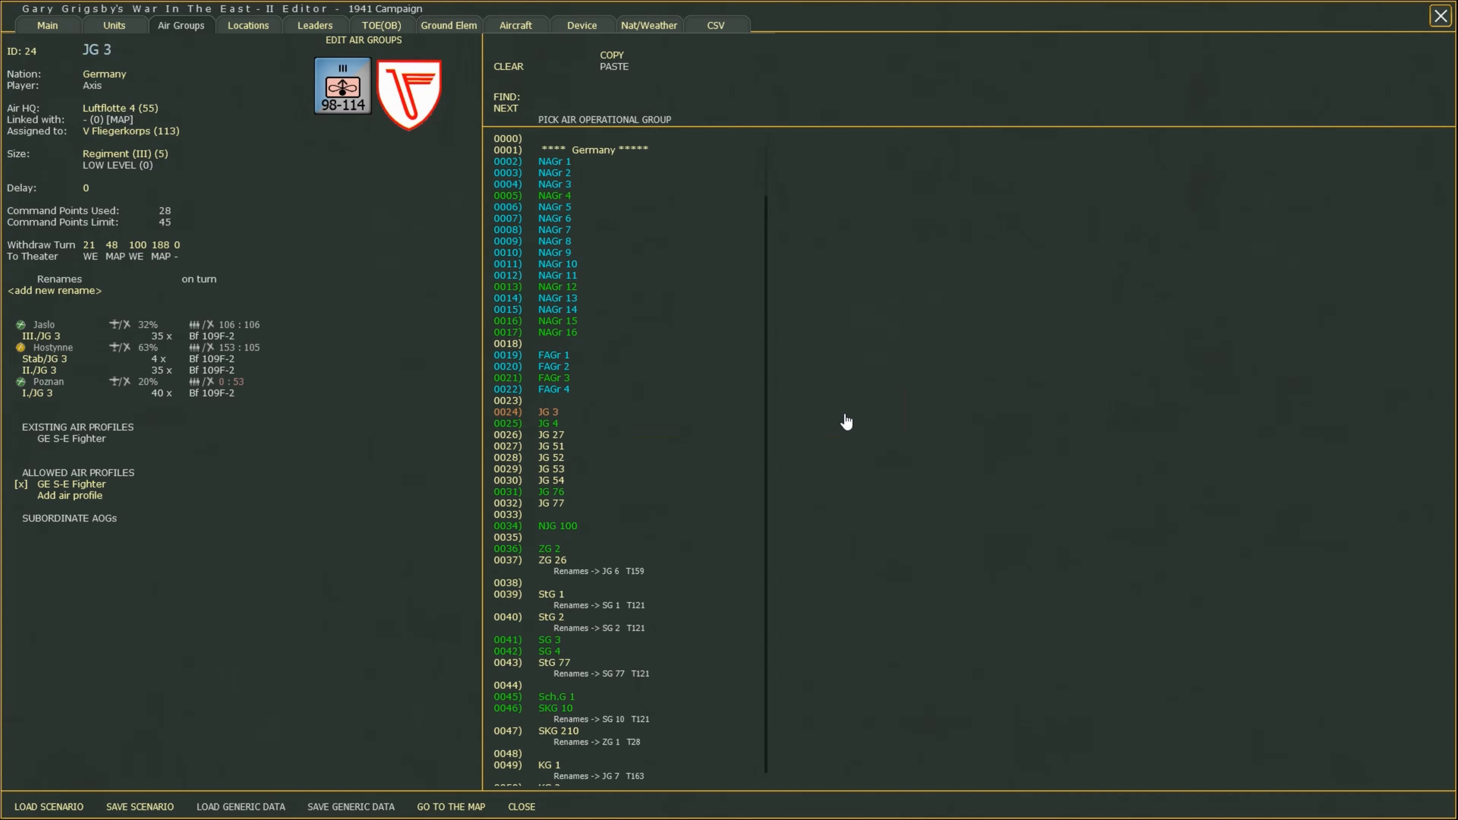
click(114, 81)
click(586, 153)
click(129, 114)
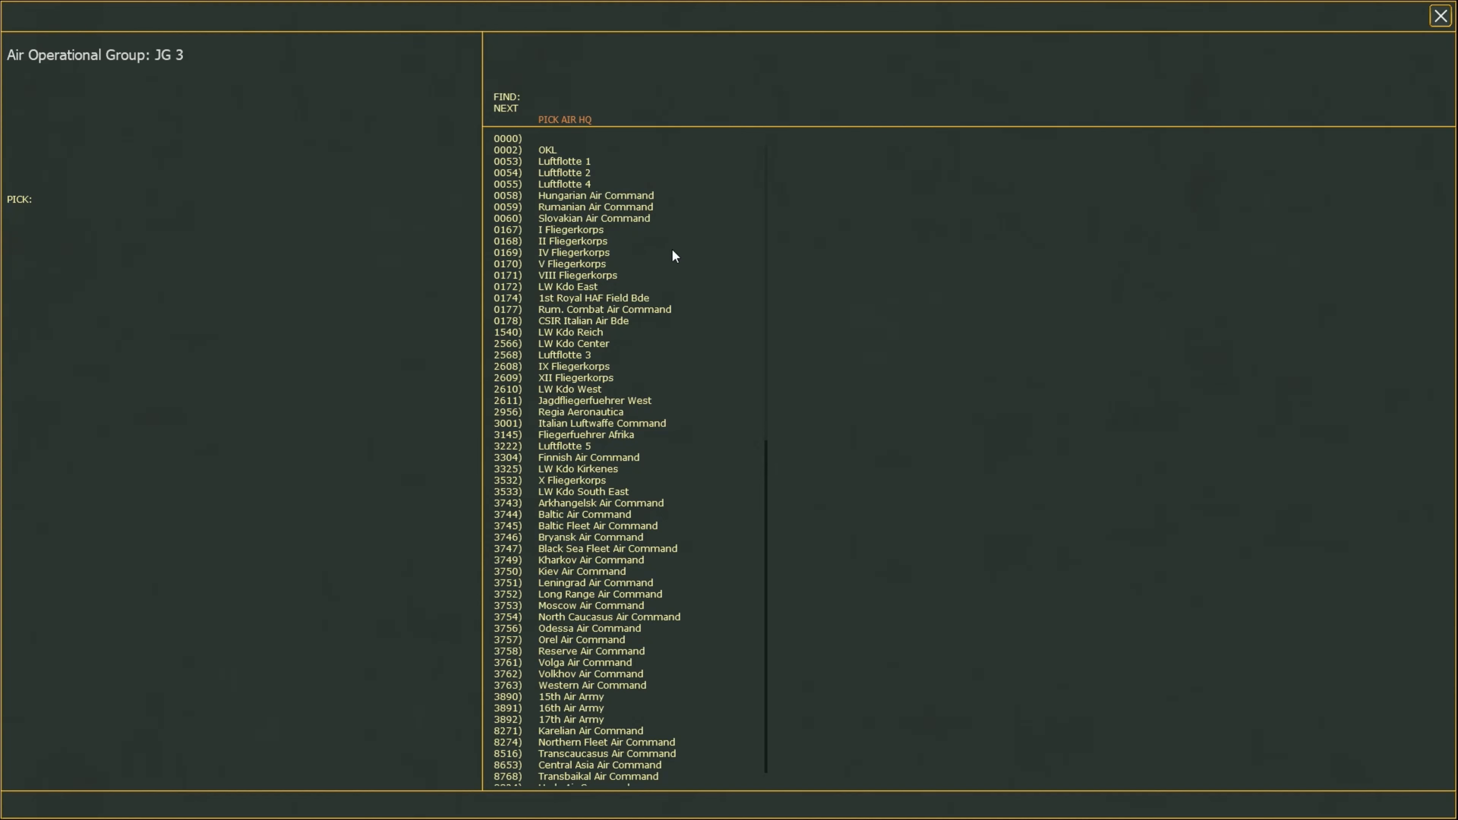
click(1440, 16)
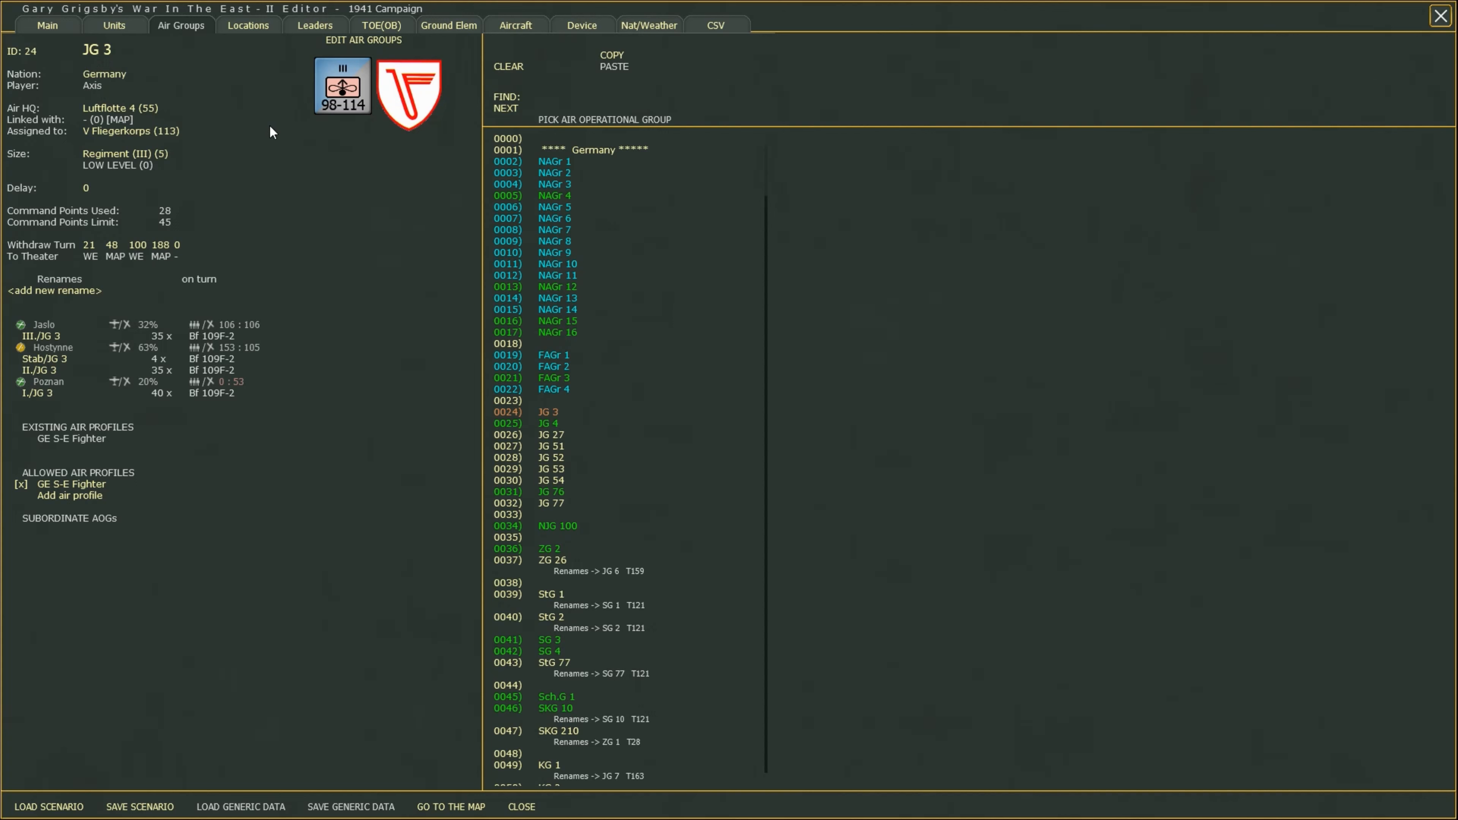
Try size 0 (Division) for JG 3, followed by size 1 (Army).
click(129, 161)
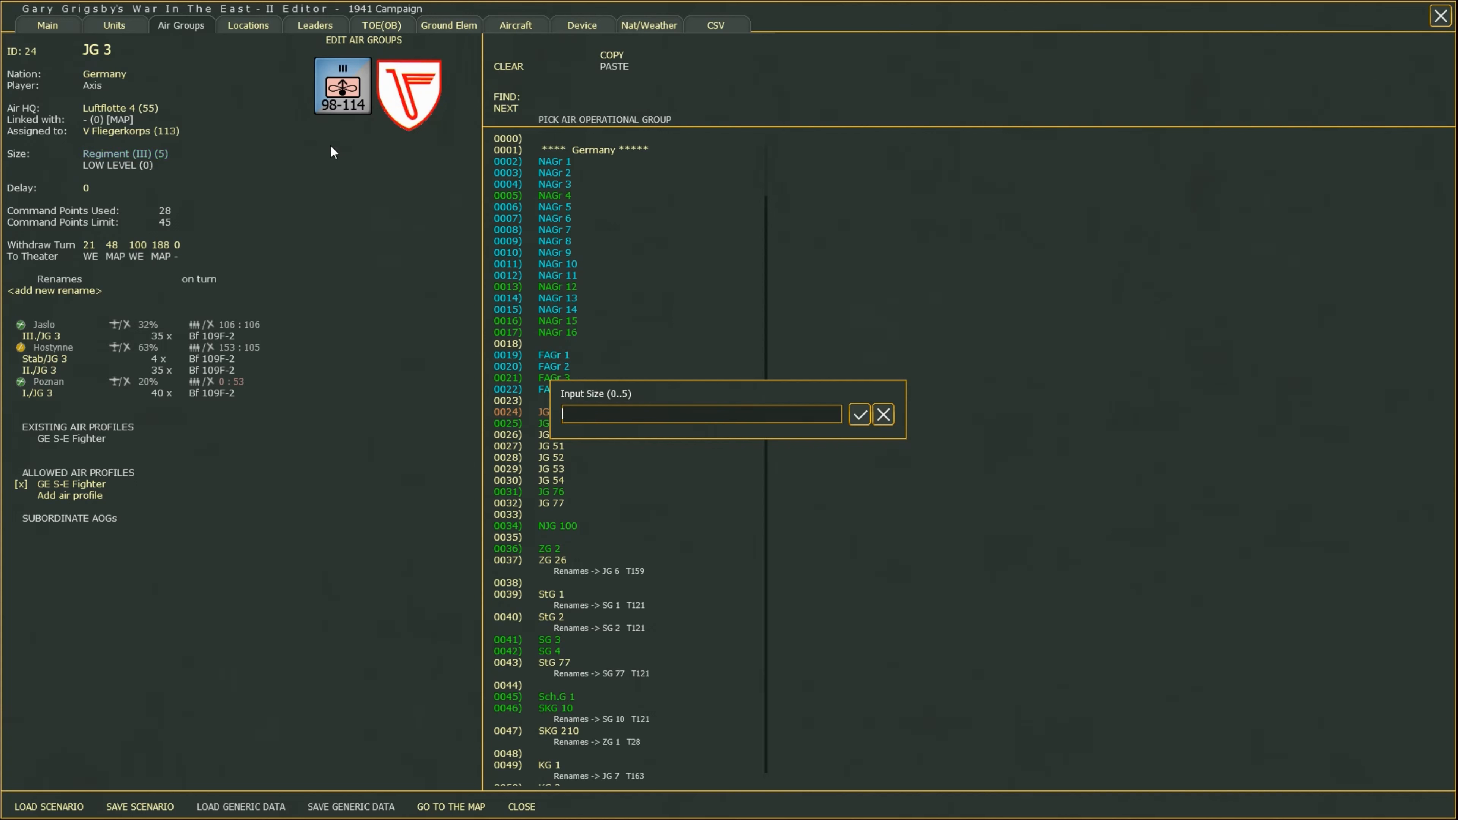
key(Return)
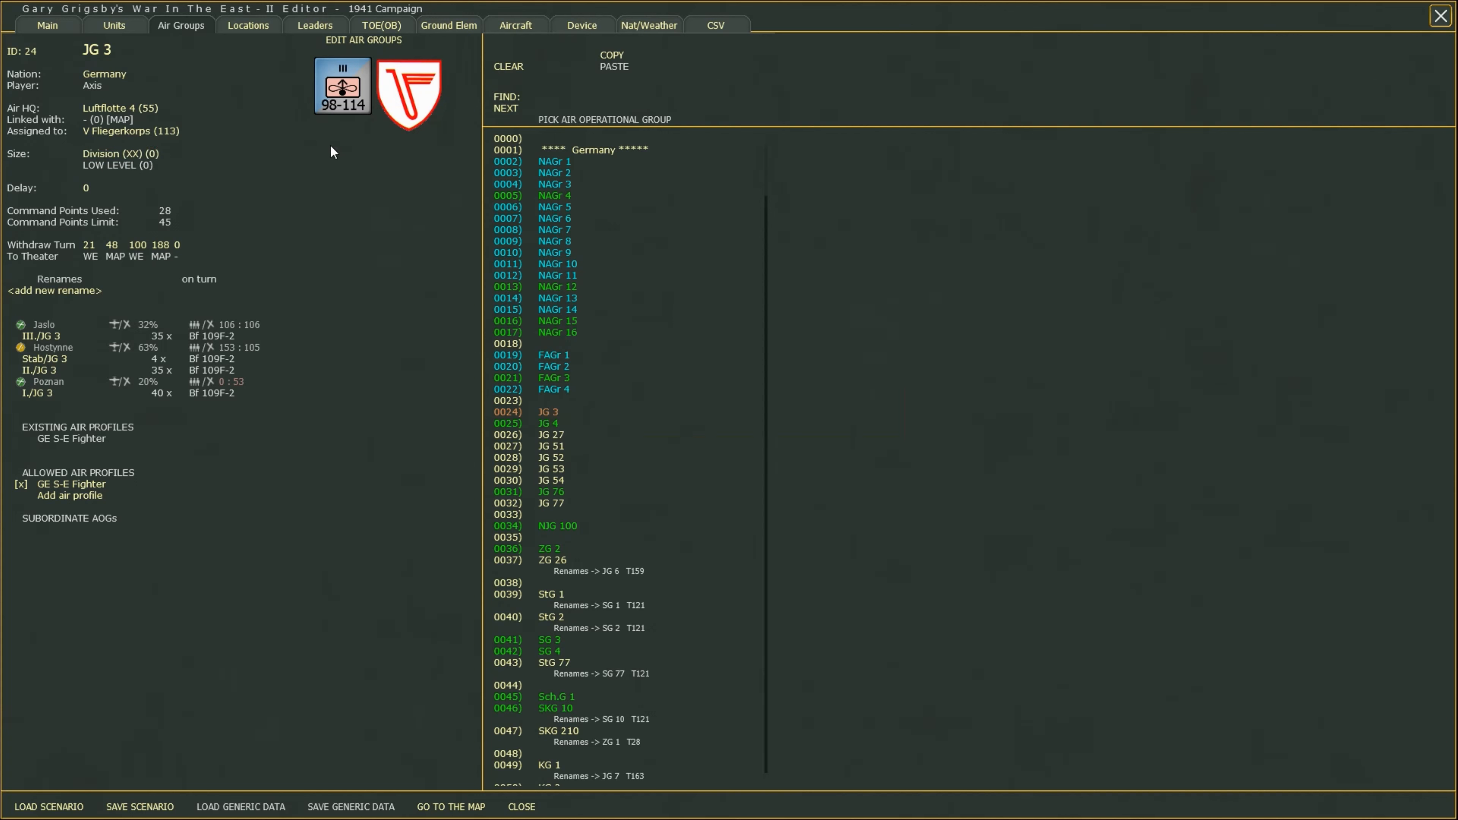
click(130, 162)
text(1)
key(Return)
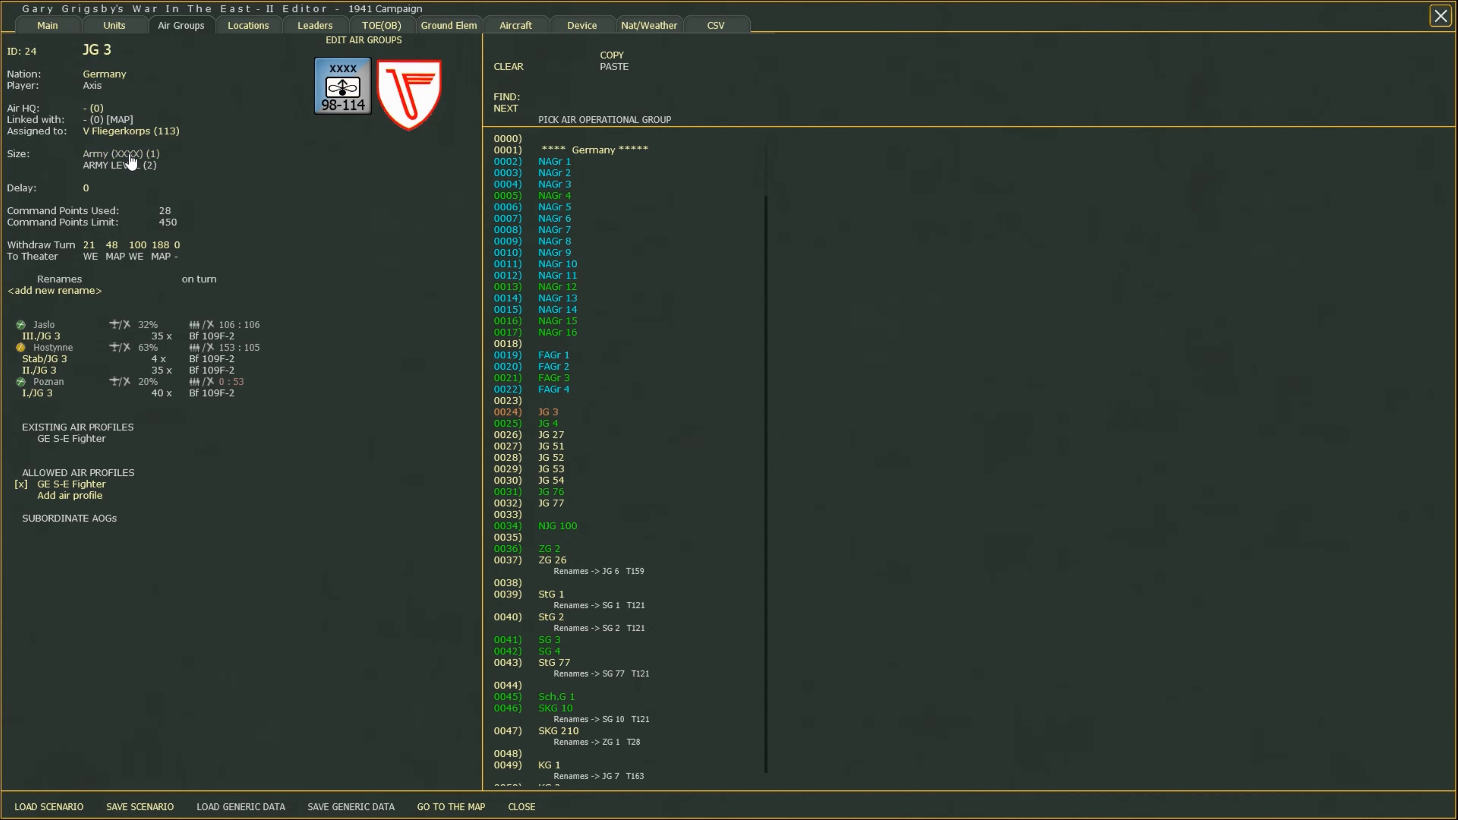
Try size 2 (Corps) for JG 3, followed by size 3 (Division).
click(131, 162)
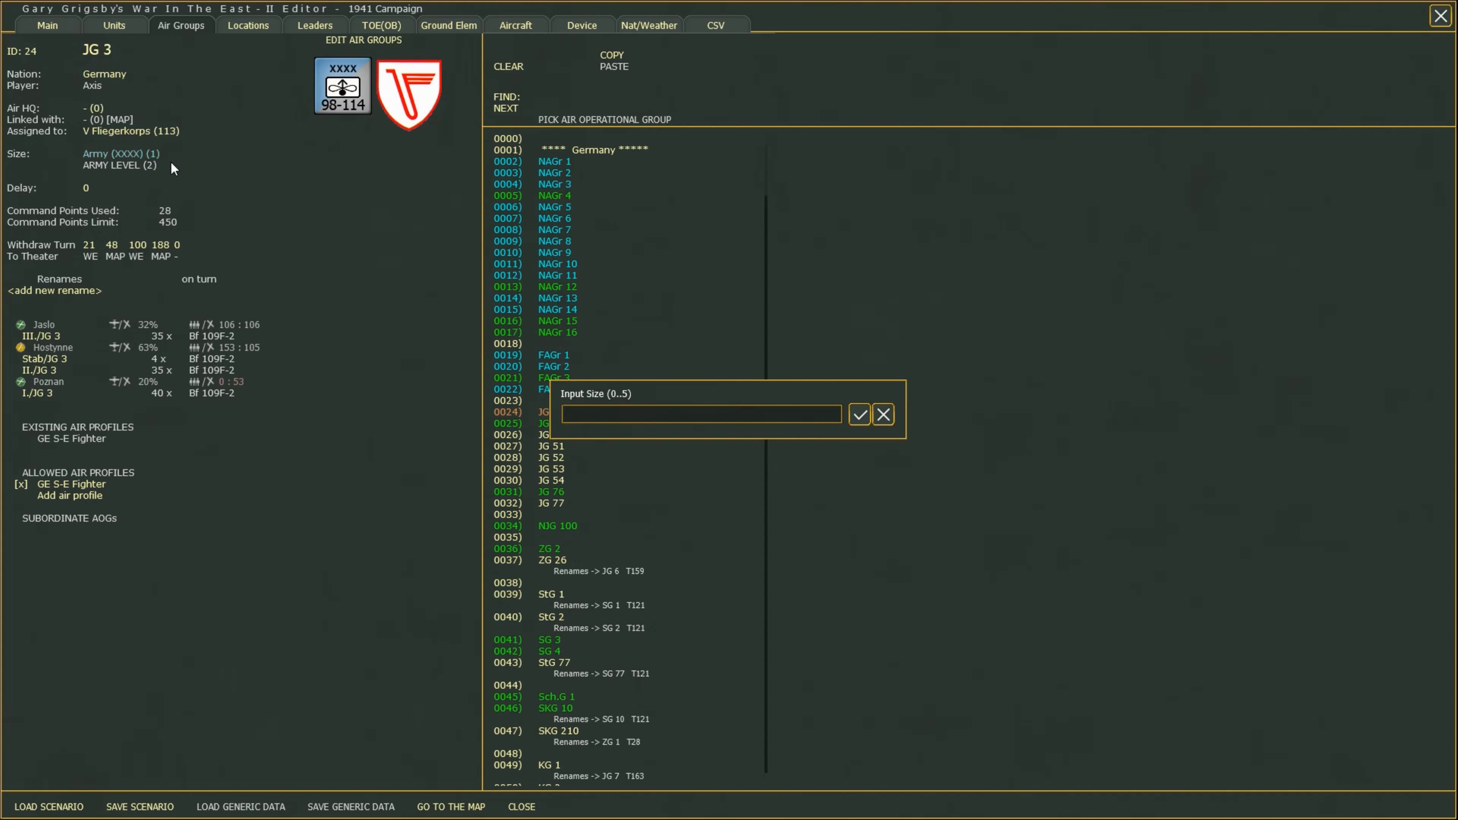
text(2)
key(Return)
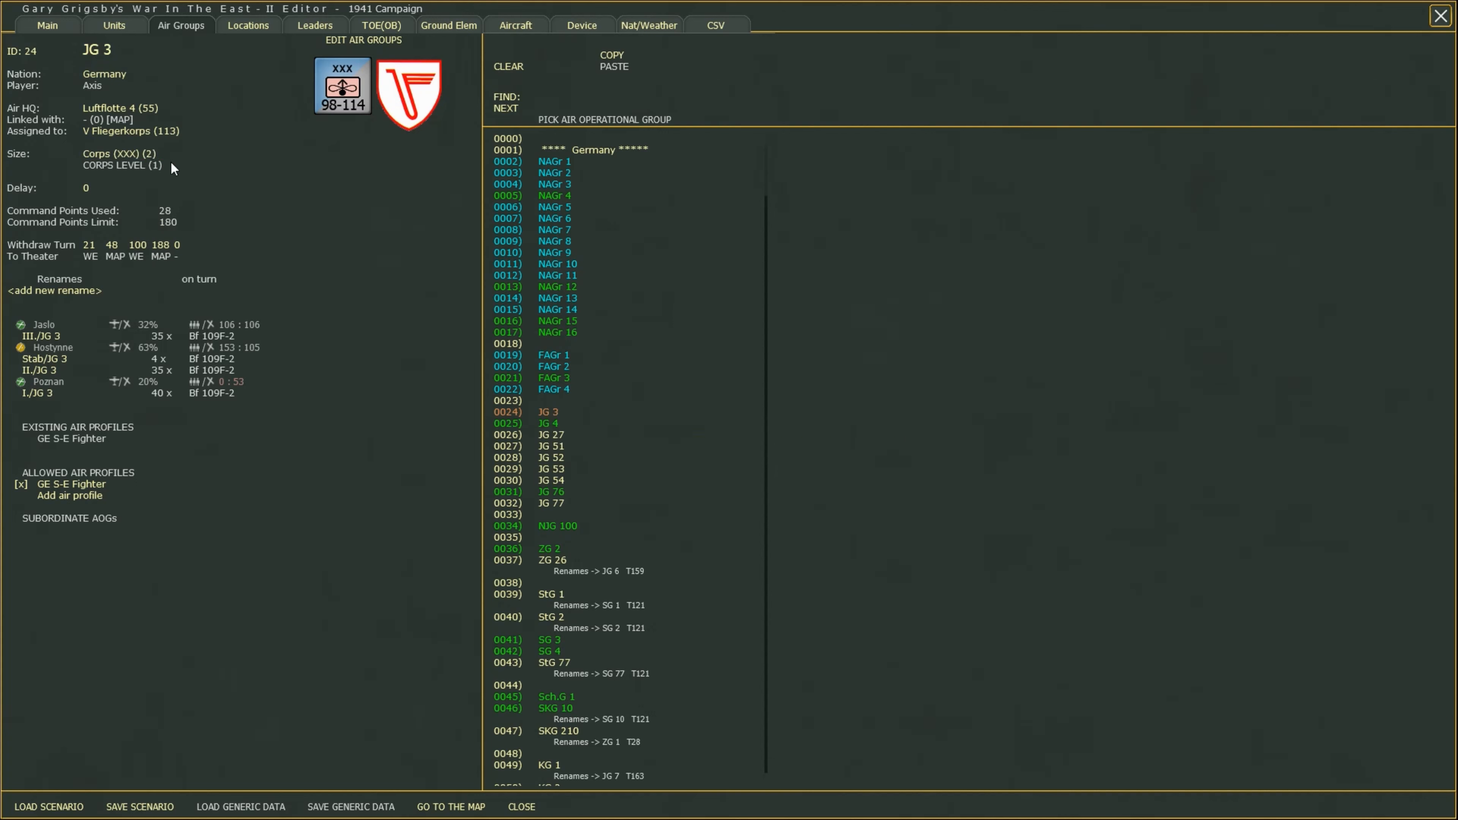
click(116, 161)
text(3)
key(Return)
Try size 4 for JG 3, and set its size back to 5 (Regiment).
click(120, 153)
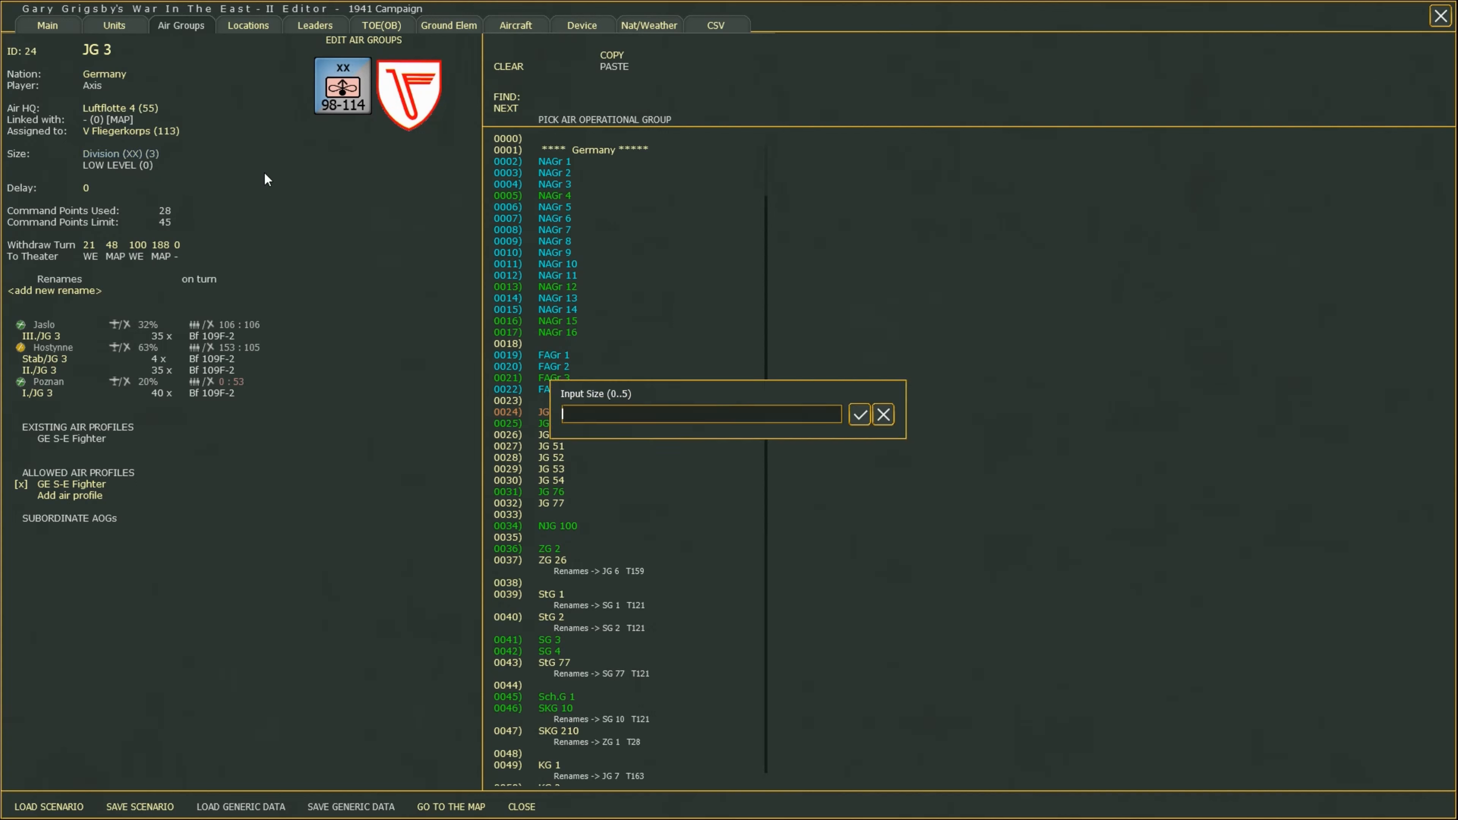
text(4)
key(Return)
click(143, 161)
text(5)
key(Return)
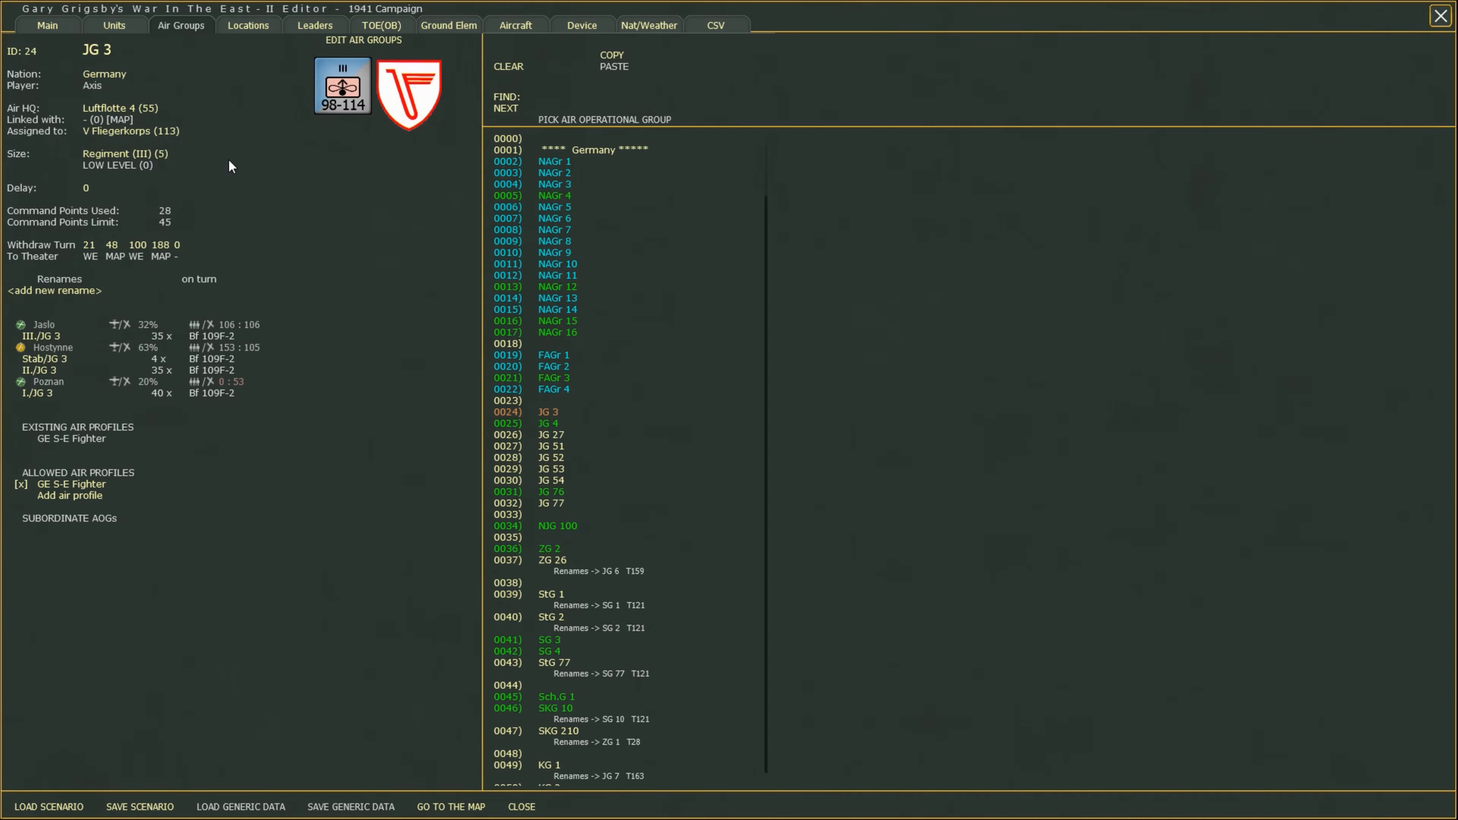
Examine the size, air HQ and assignment of V Fliegerkorps and Luftflotte 4, and return to JG 3.
drag(765, 163, 762, 270)
click(571, 310)
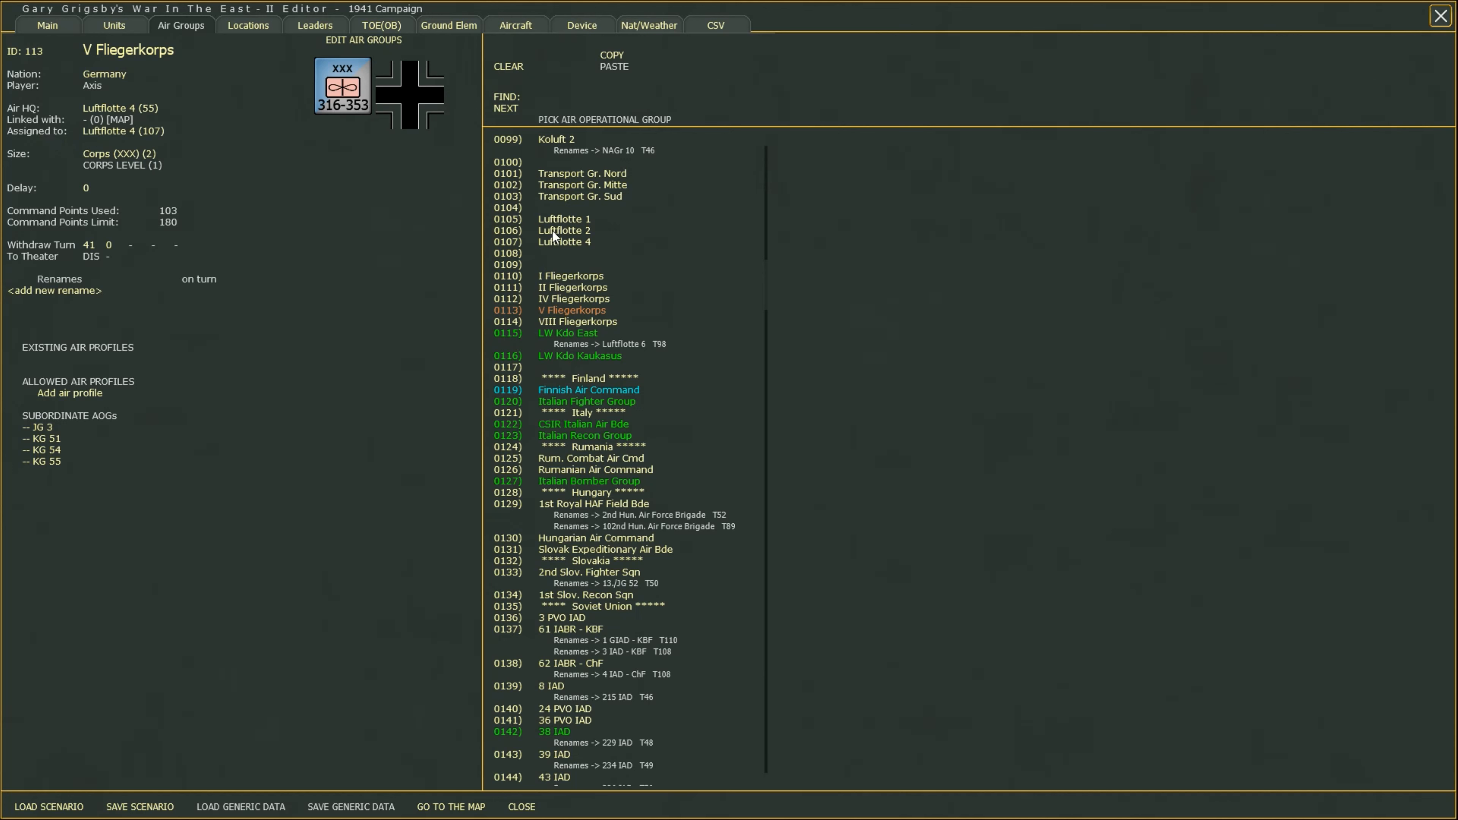
click(565, 242)
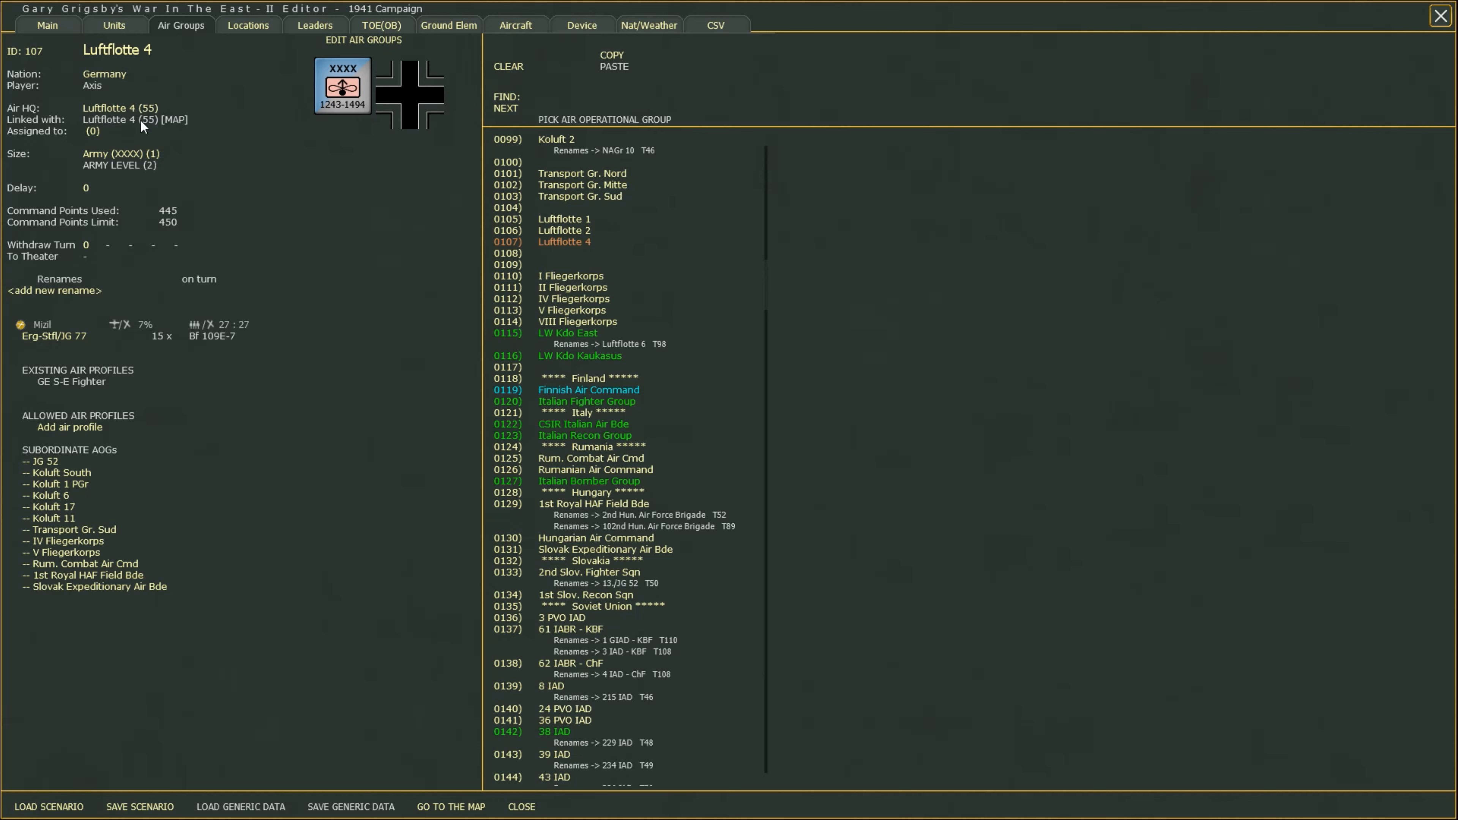
scroll(722, 507, up, 15)
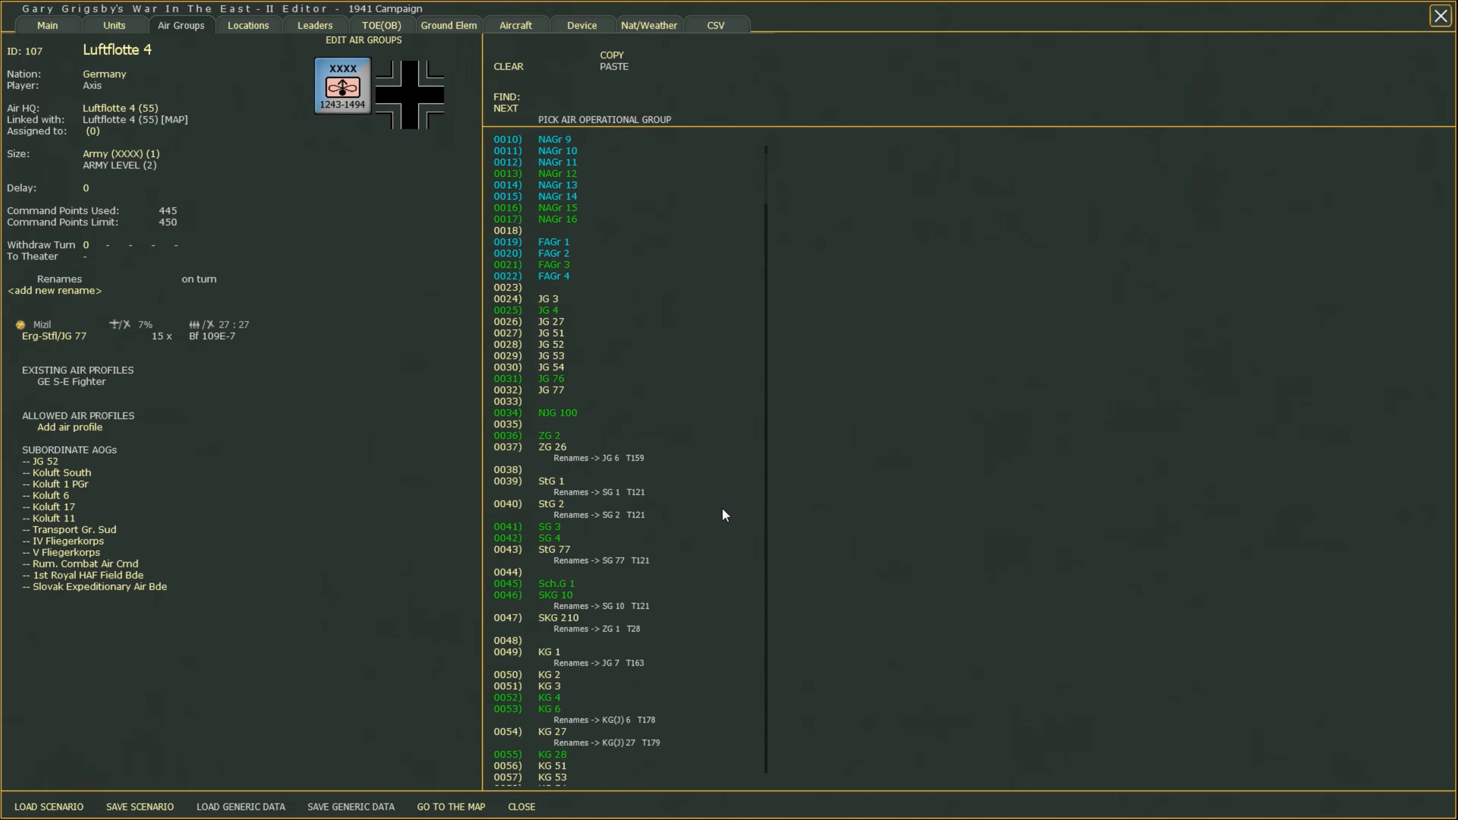
click(550, 416)
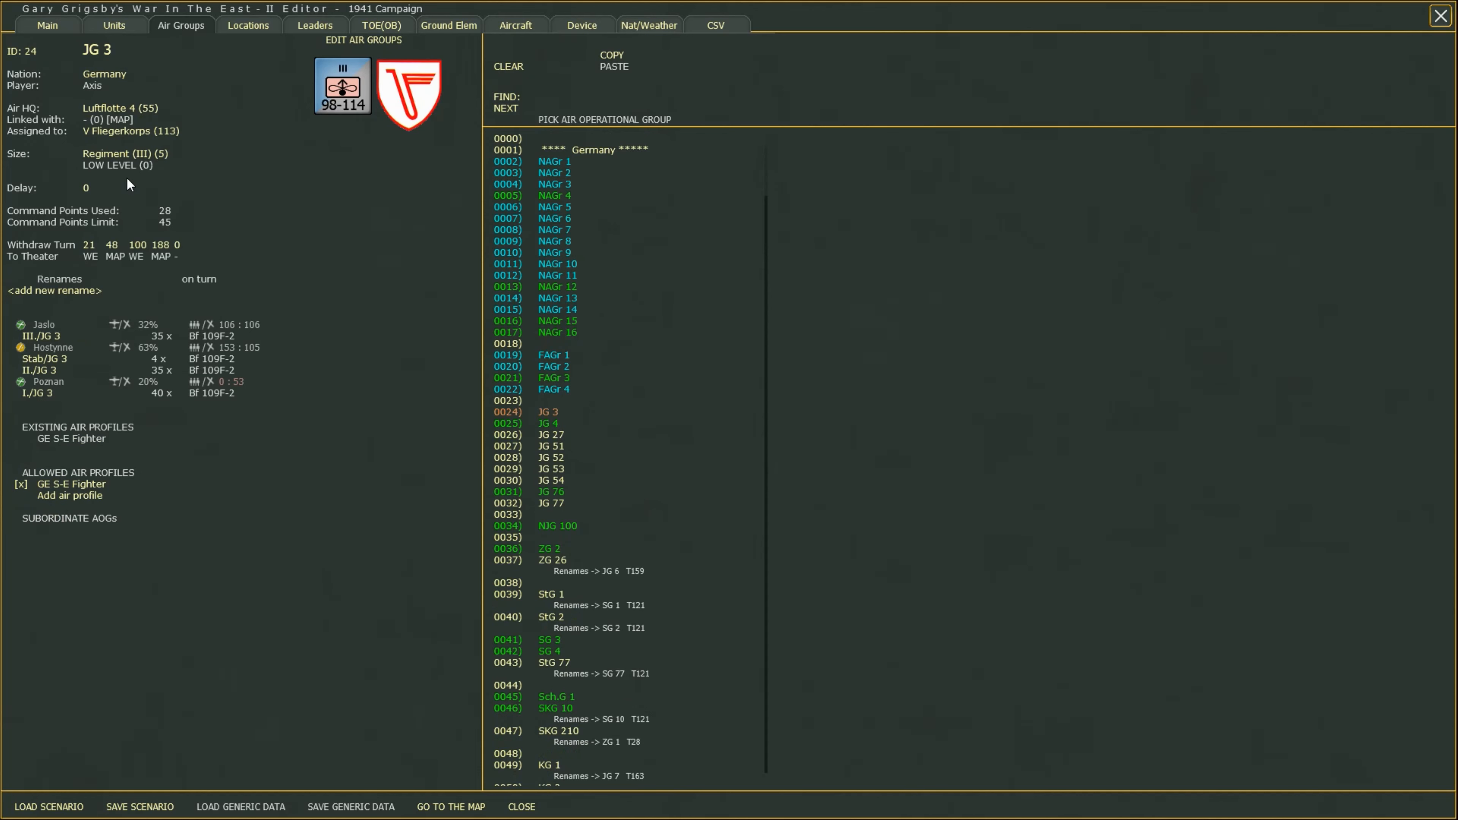
Check the delay of NAGr 12 and the command points of V Fliegerkorps and Luftflotte 4, returning to JG 3.
click(560, 288)
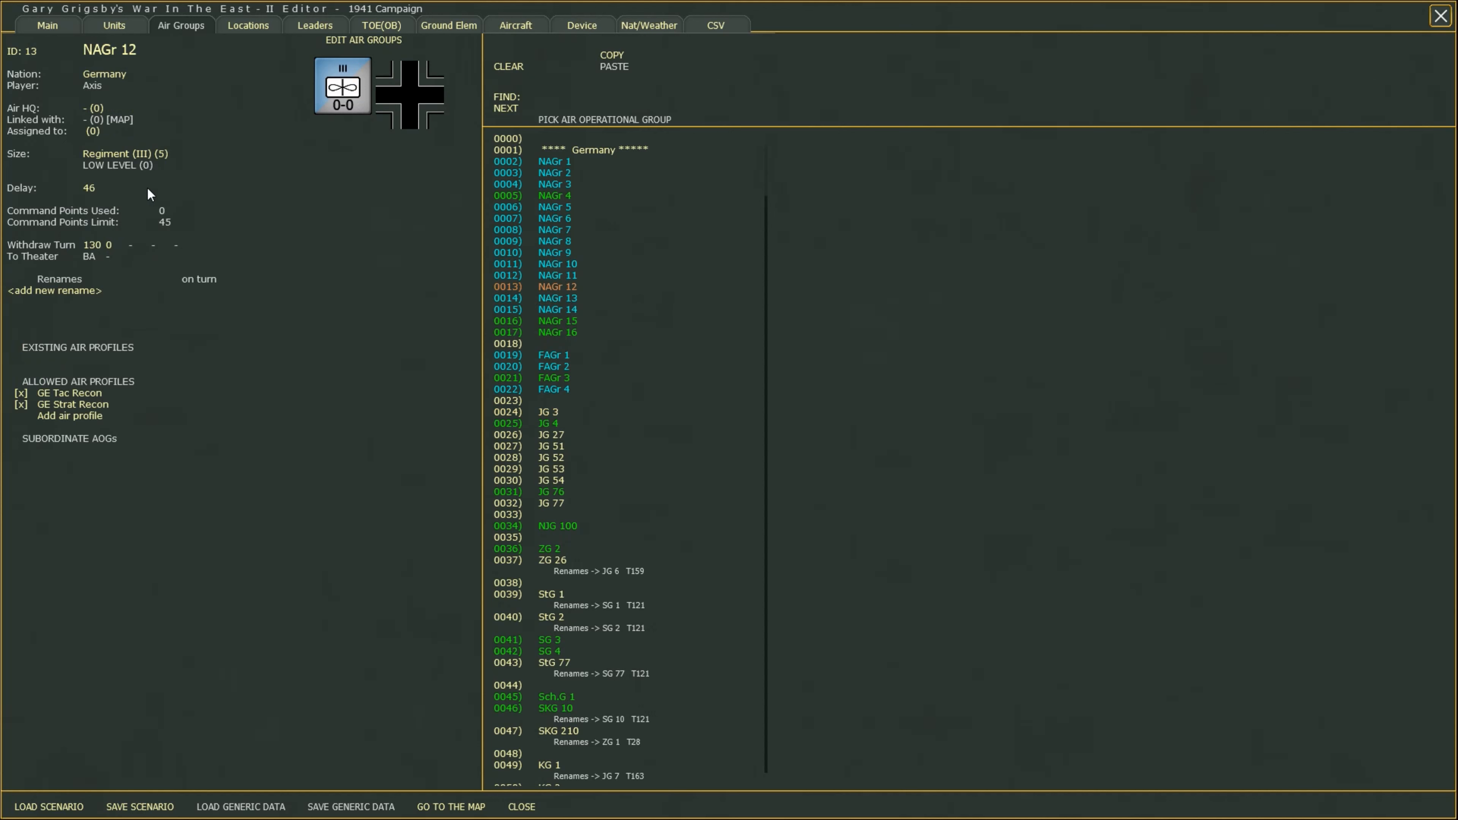
click(573, 412)
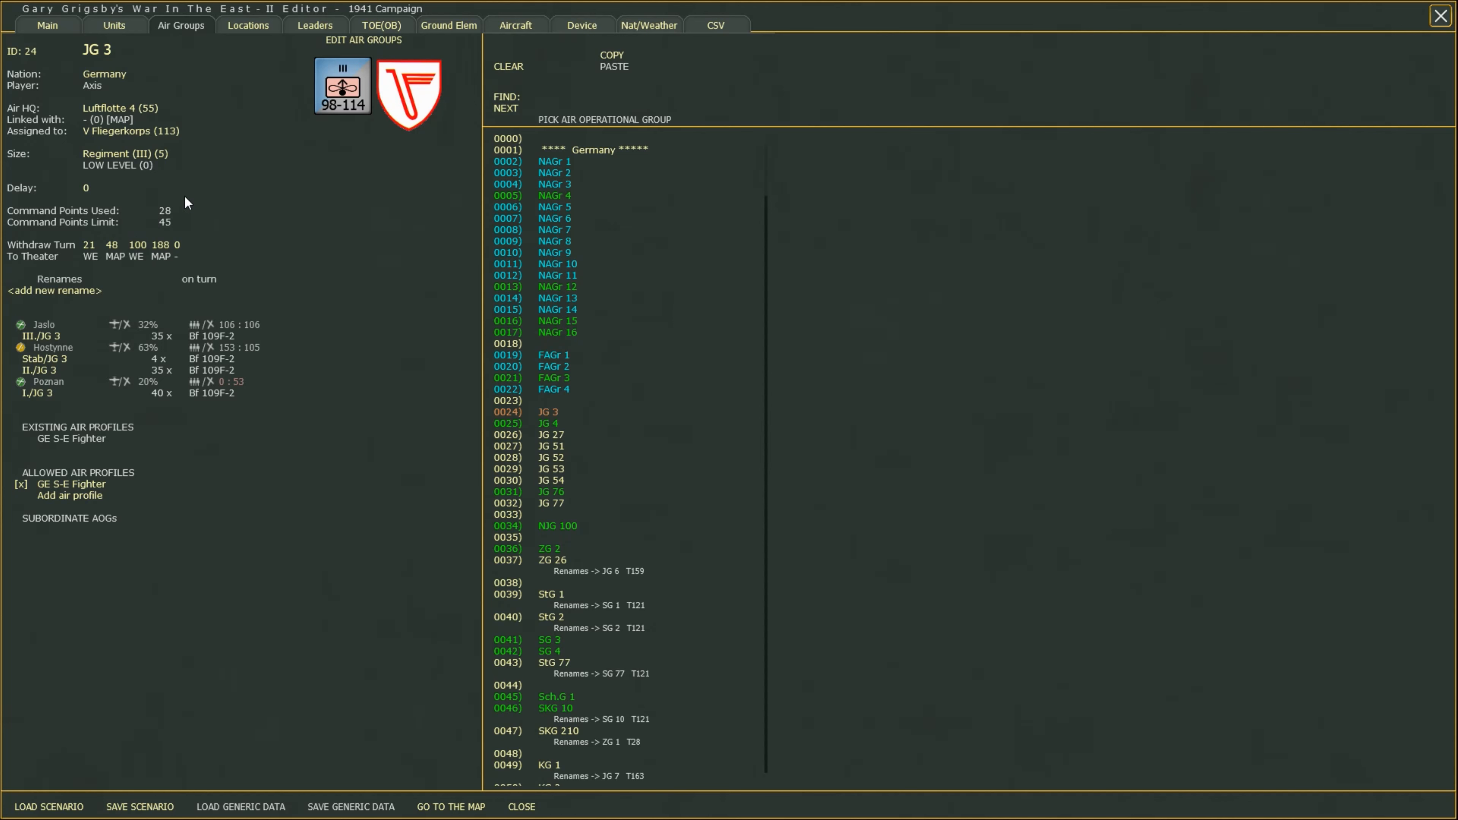
drag(763, 164, 762, 267)
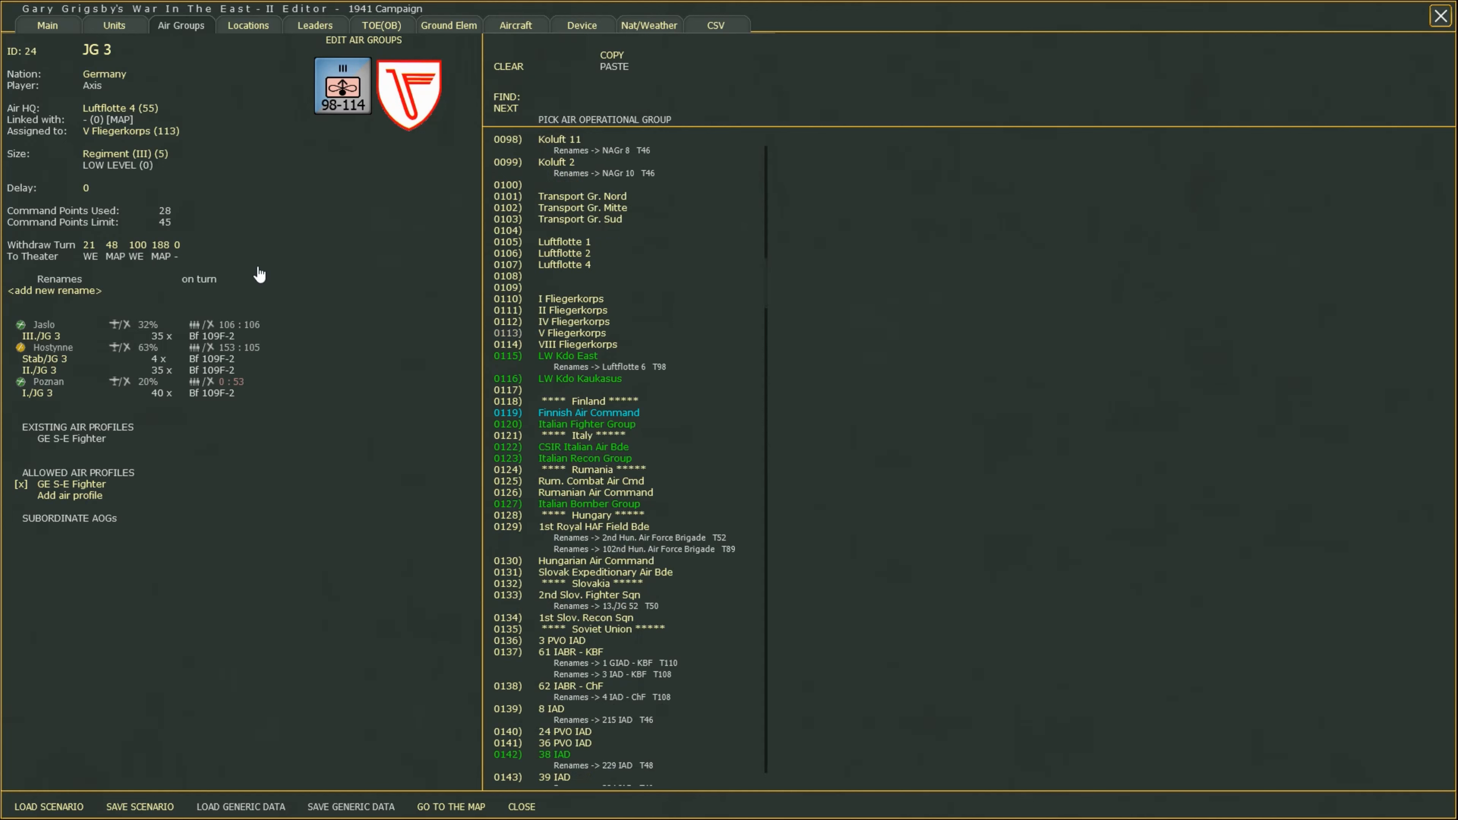
click(568, 333)
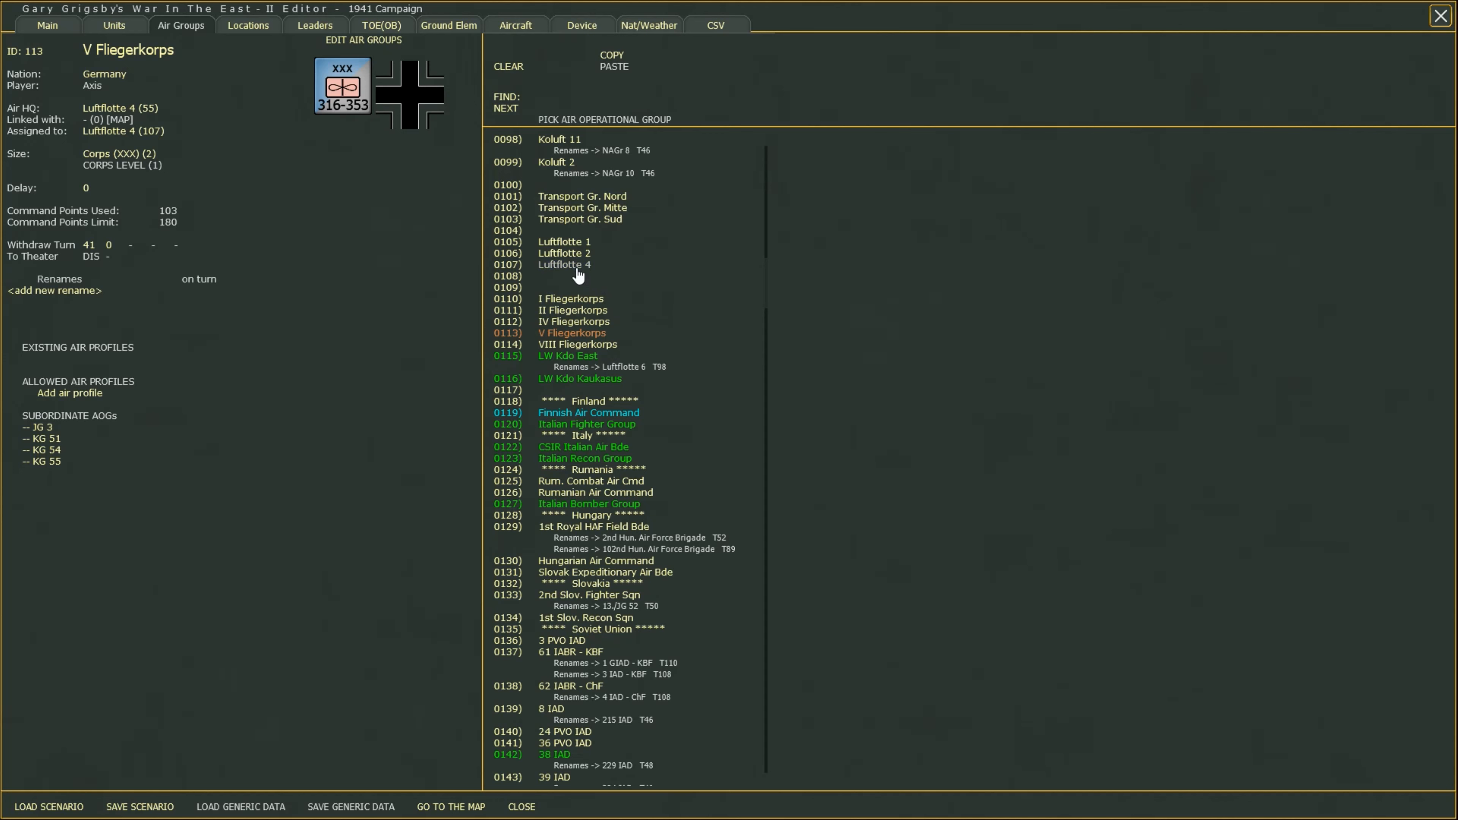
click(565, 265)
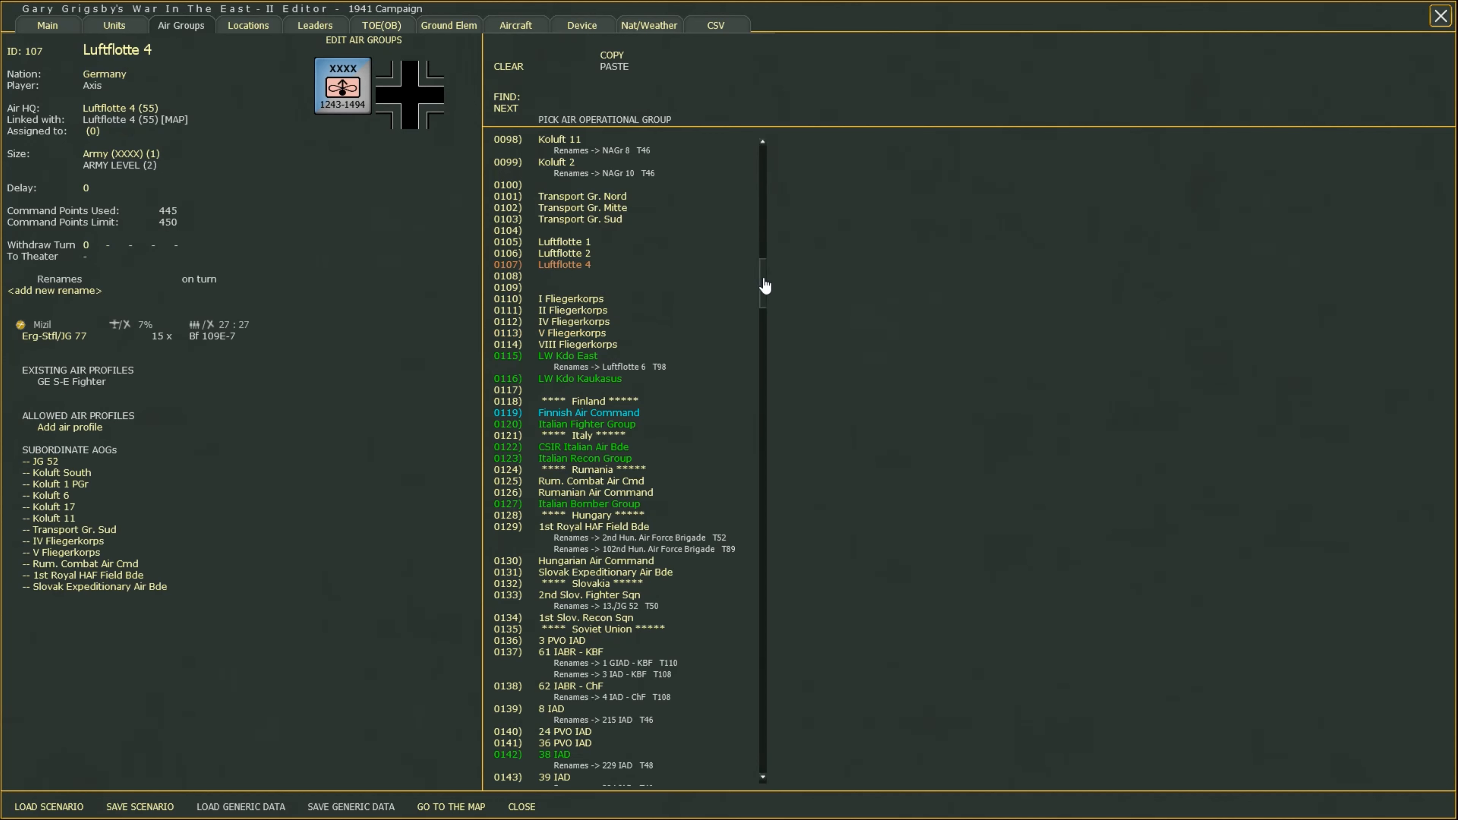
drag(765, 287, 765, 143)
click(550, 412)
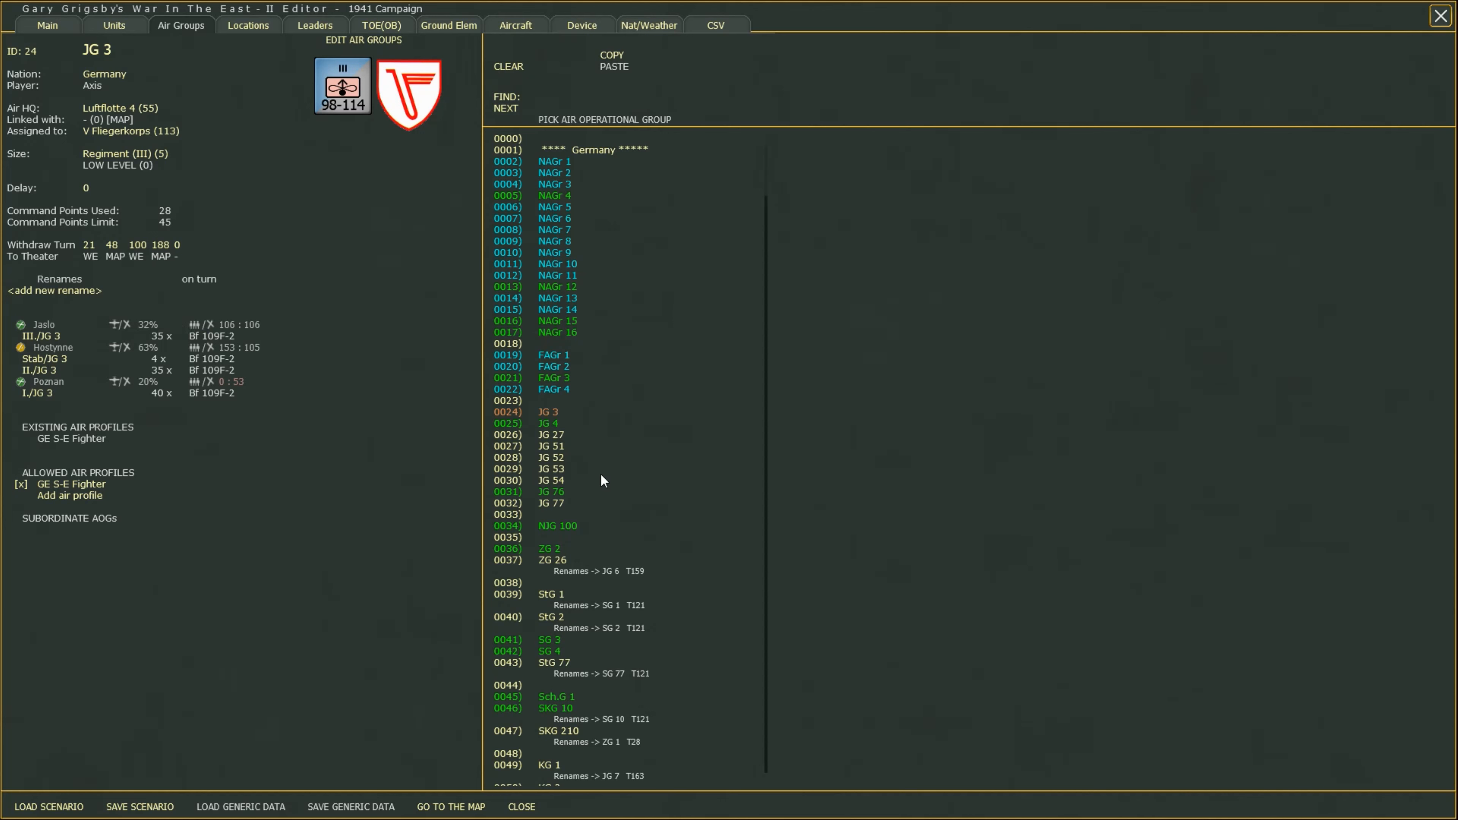
Examine the renames of ZG 26 and the aircraft in the GE S-E Fighter profile, and return to JG 3.
click(558, 571)
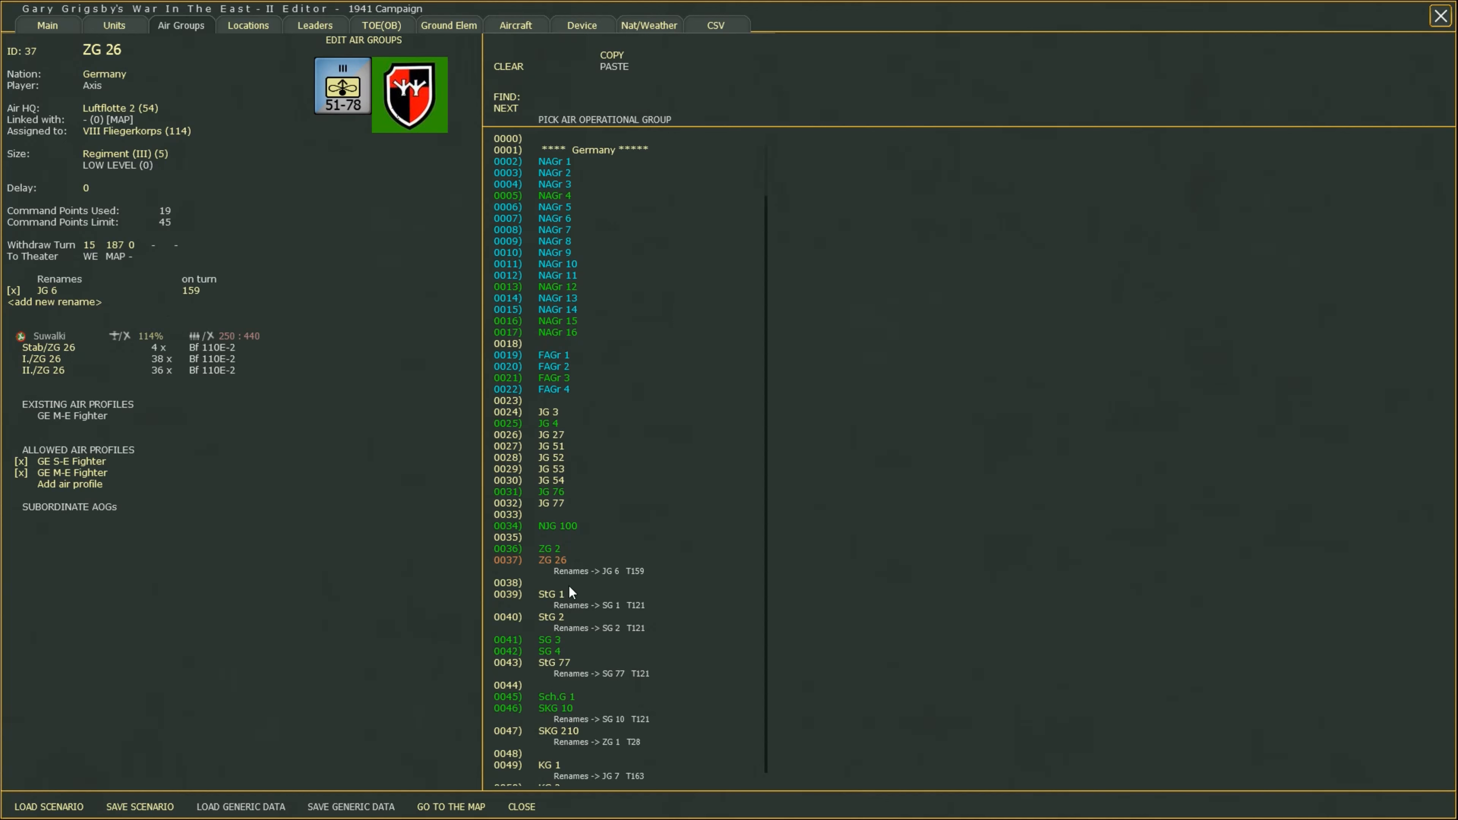
click(548, 414)
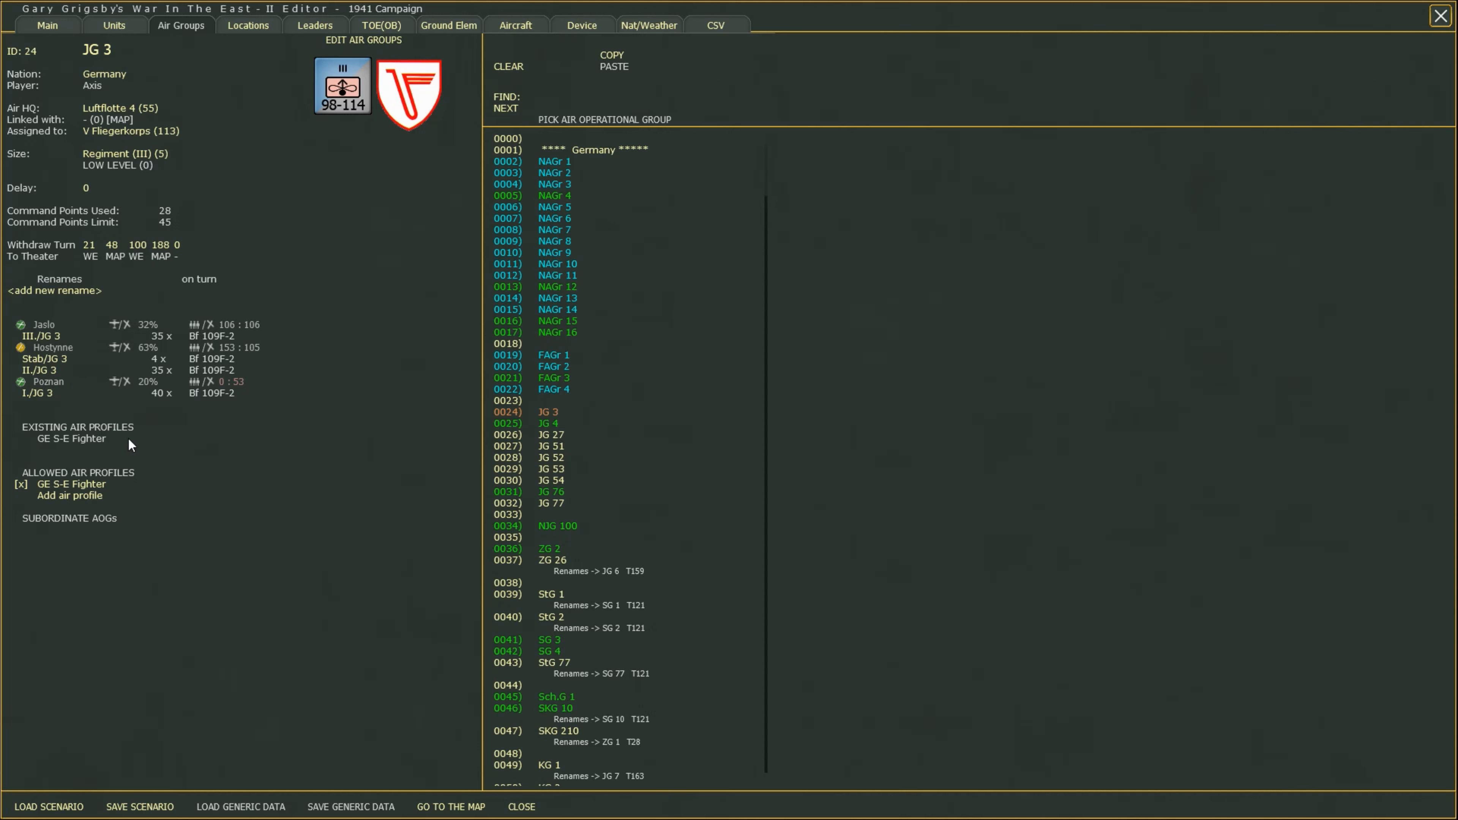
click(517, 32)
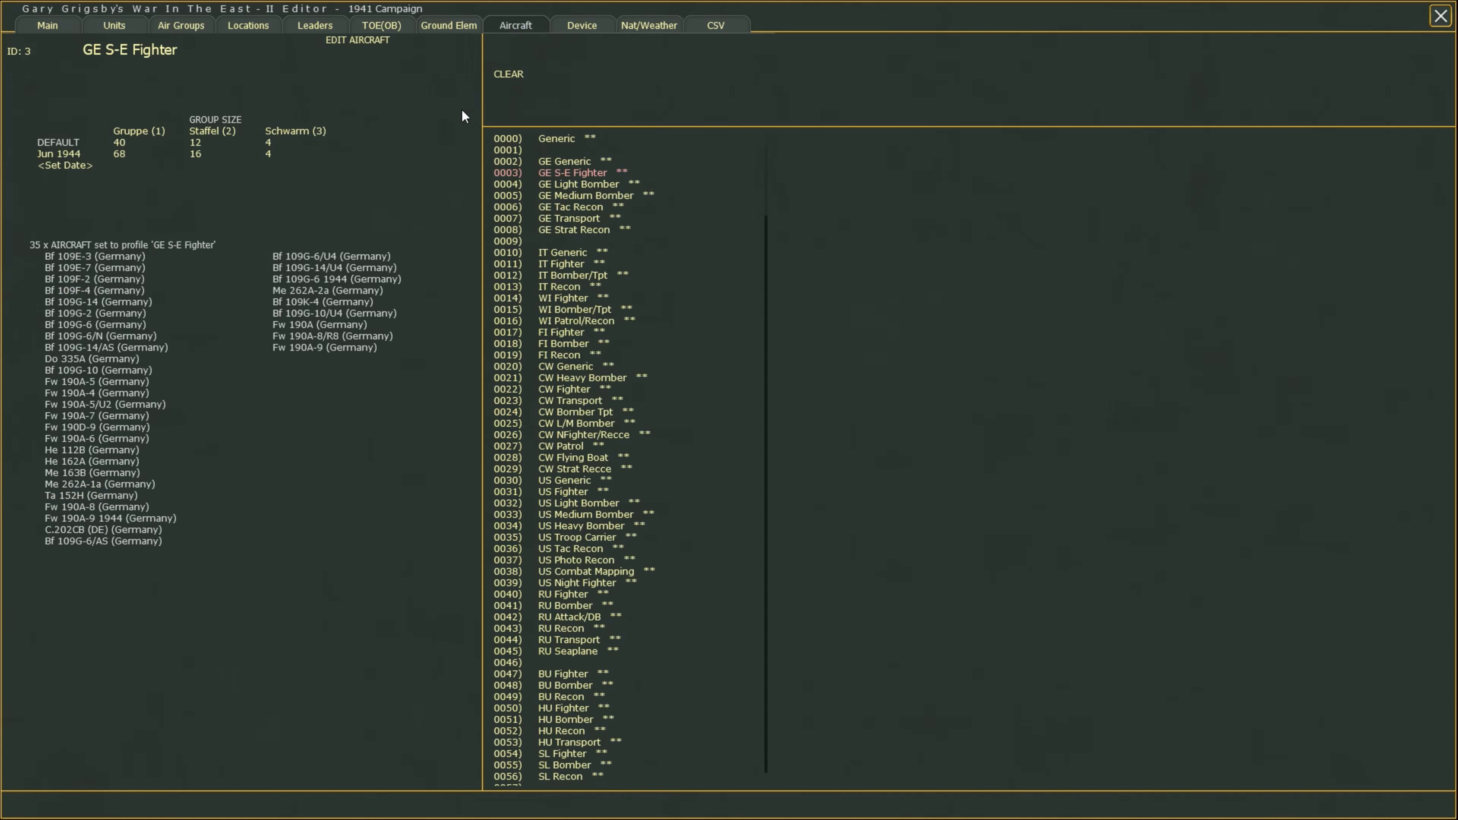
click(356, 41)
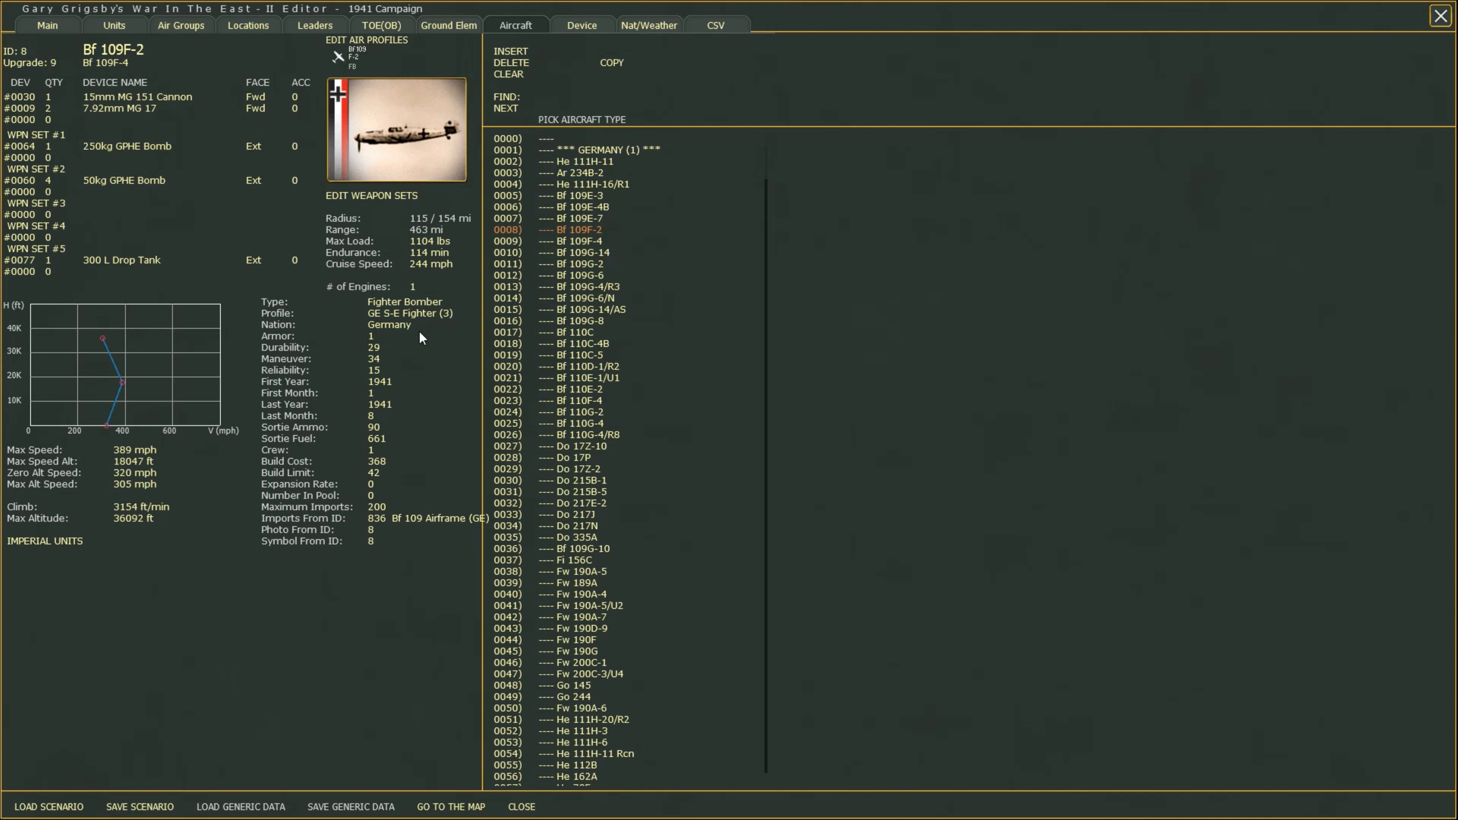
click(166, 29)
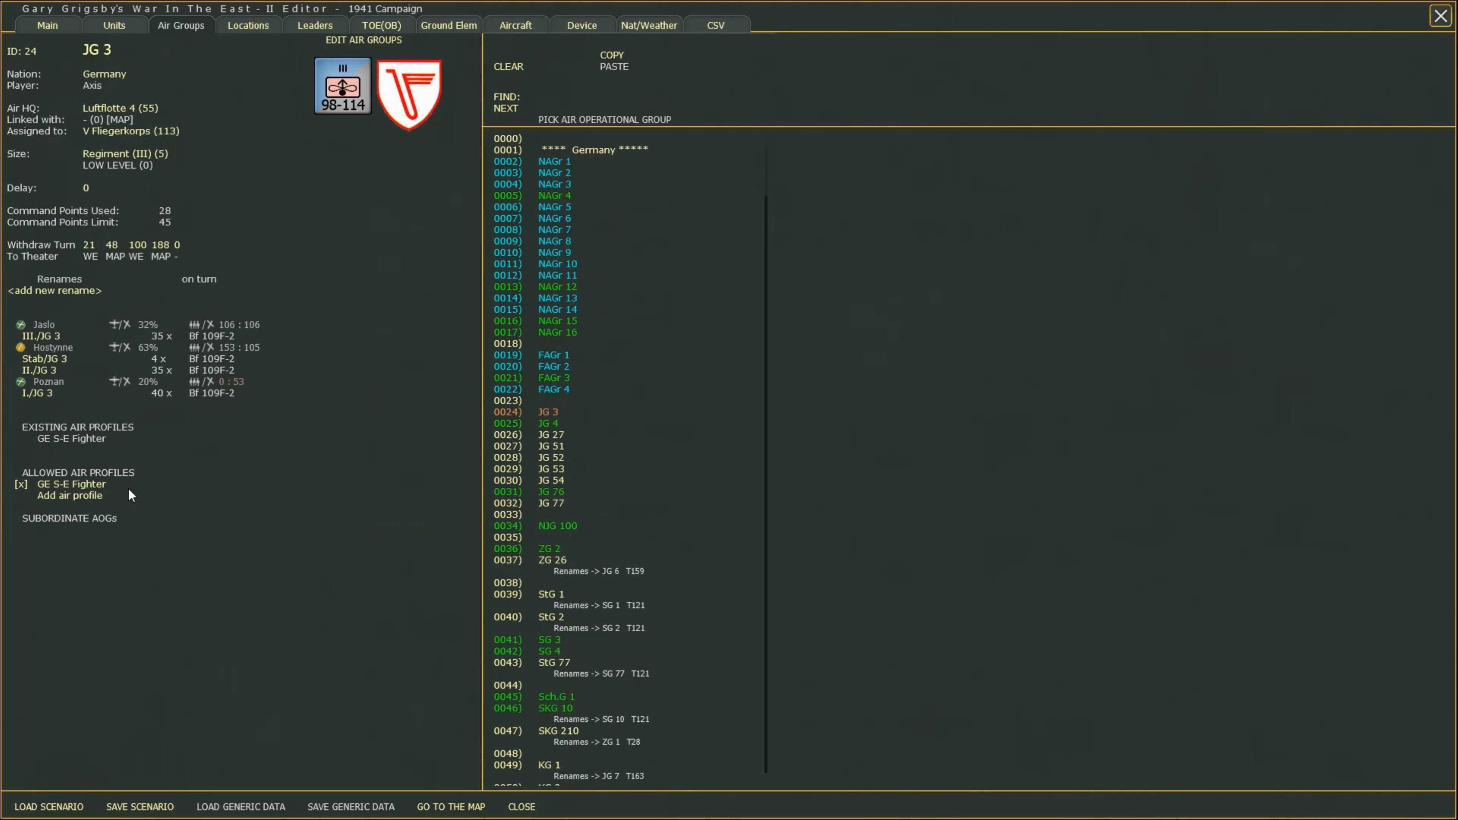
Add the GE Medium Bomber profile to JG 3's allowed air profiles.
click(78, 500)
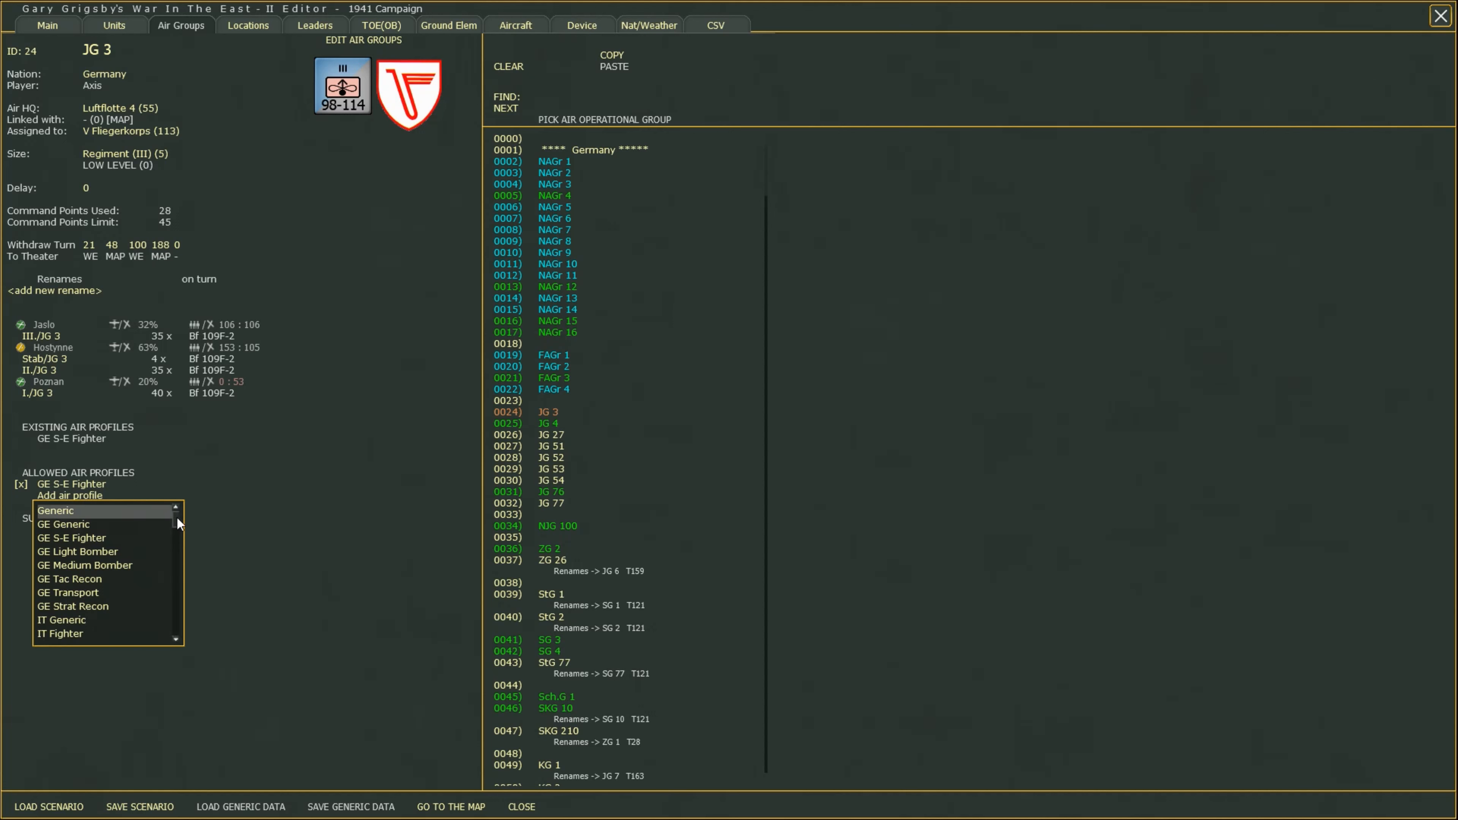
mouse_move(177, 517)
mouse_down()
mouse_move(178, 614)
mouse_move(177, 508)
mouse_up()
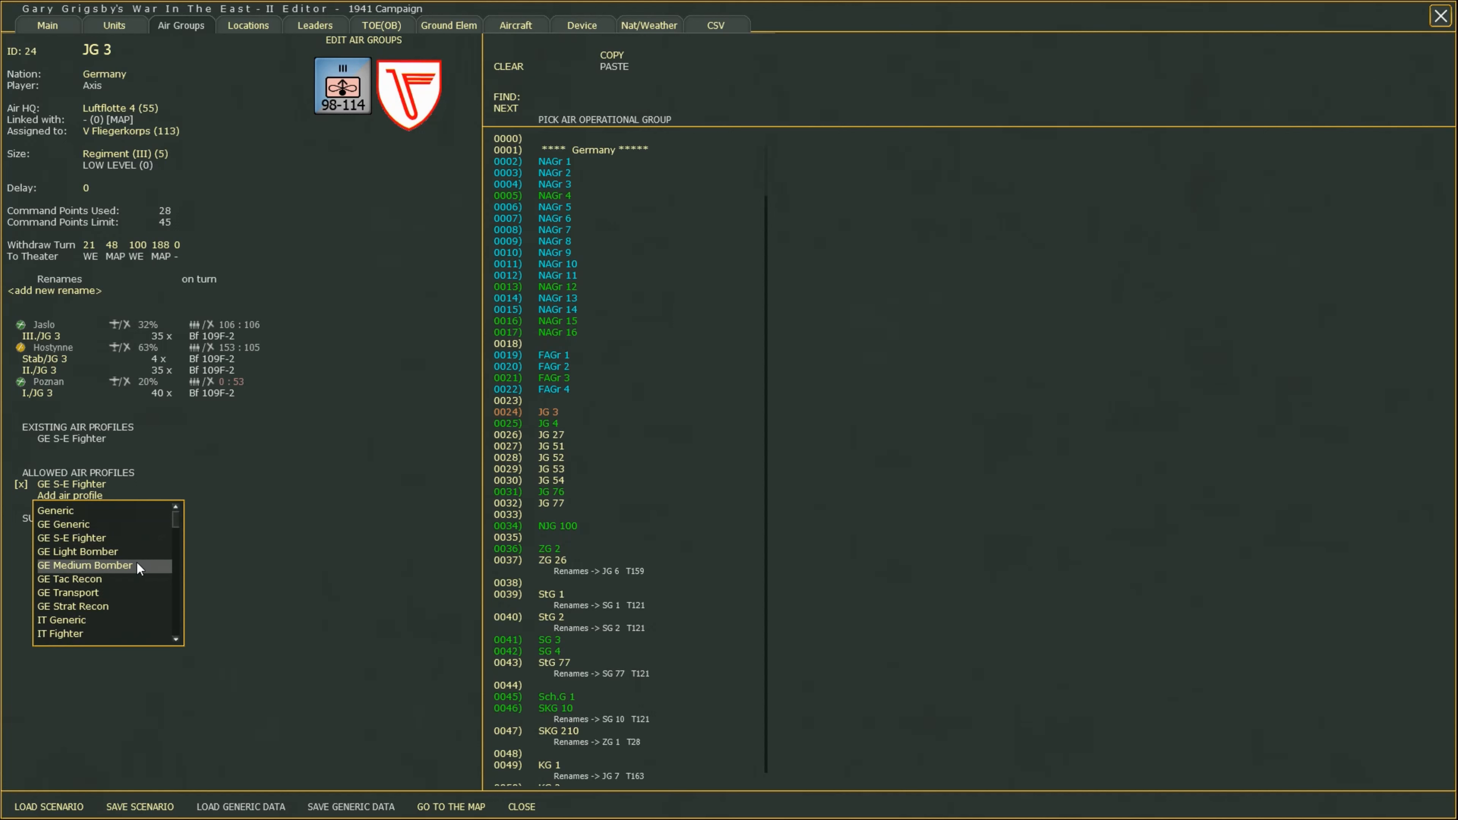
click(125, 564)
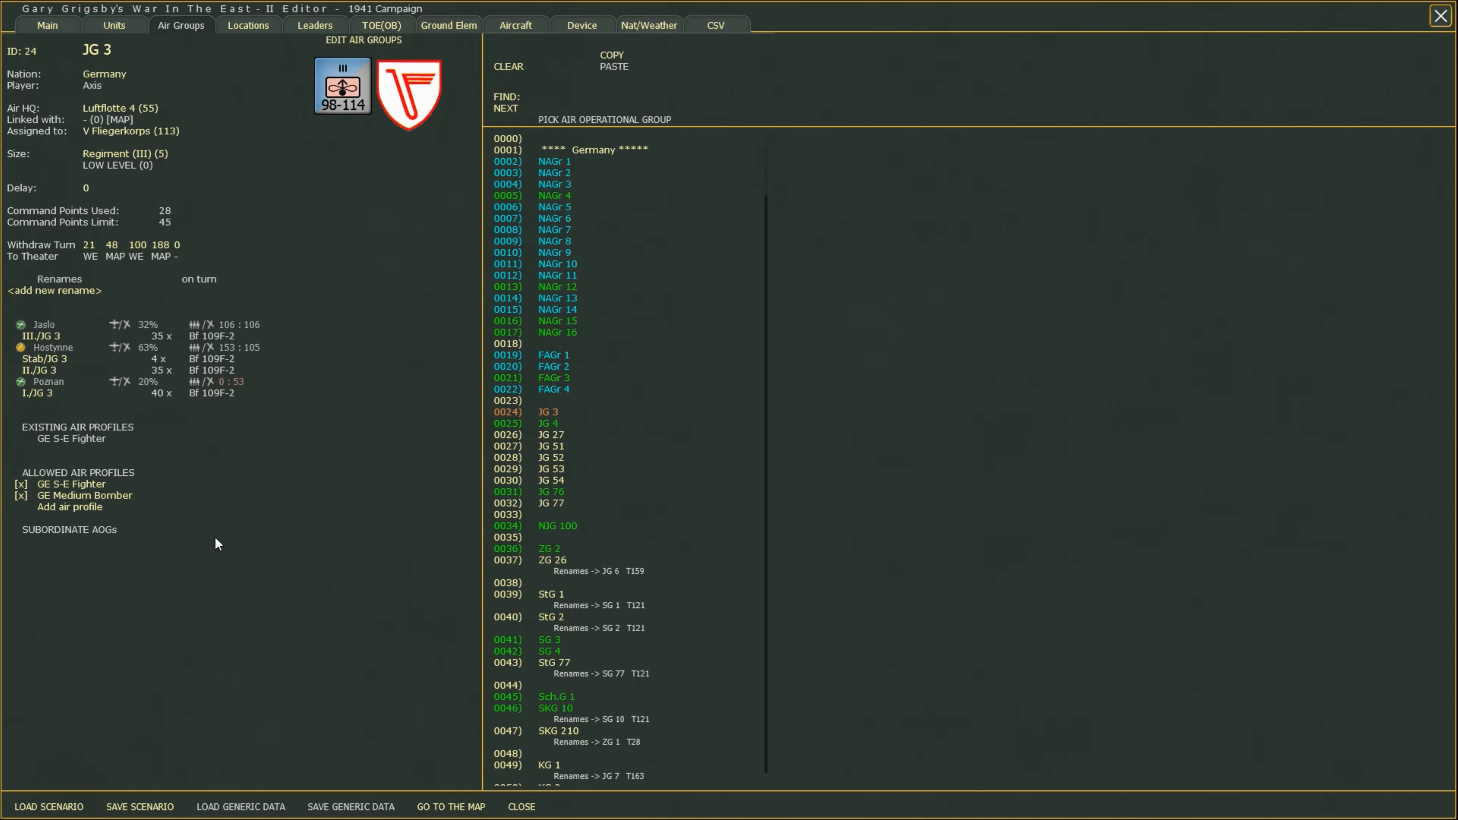
Check the air profile of the He 111H-11, and remove GE Medium Bomber from JG 3's allowed air profiles.
click(513, 30)
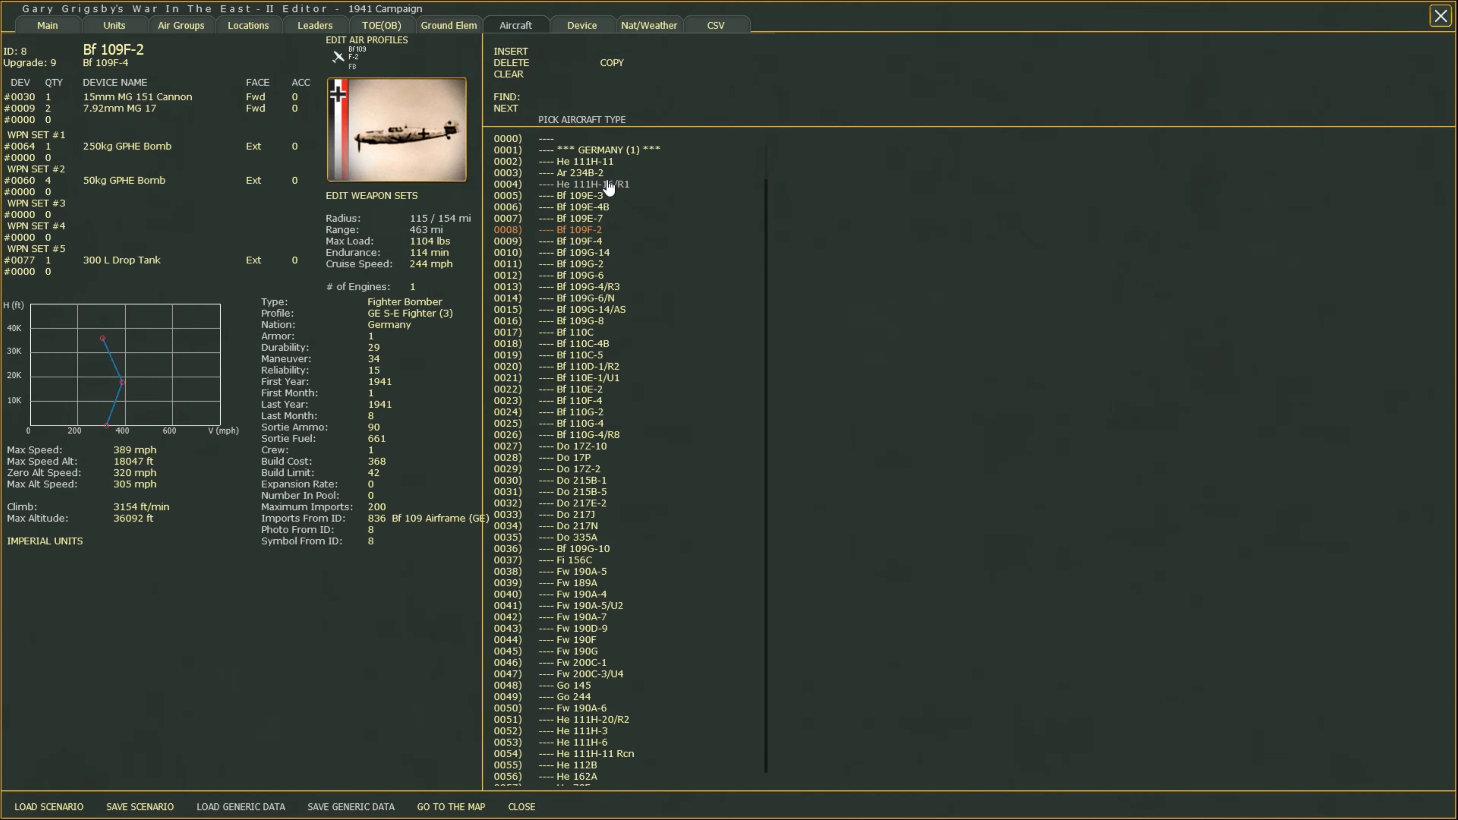
click(598, 164)
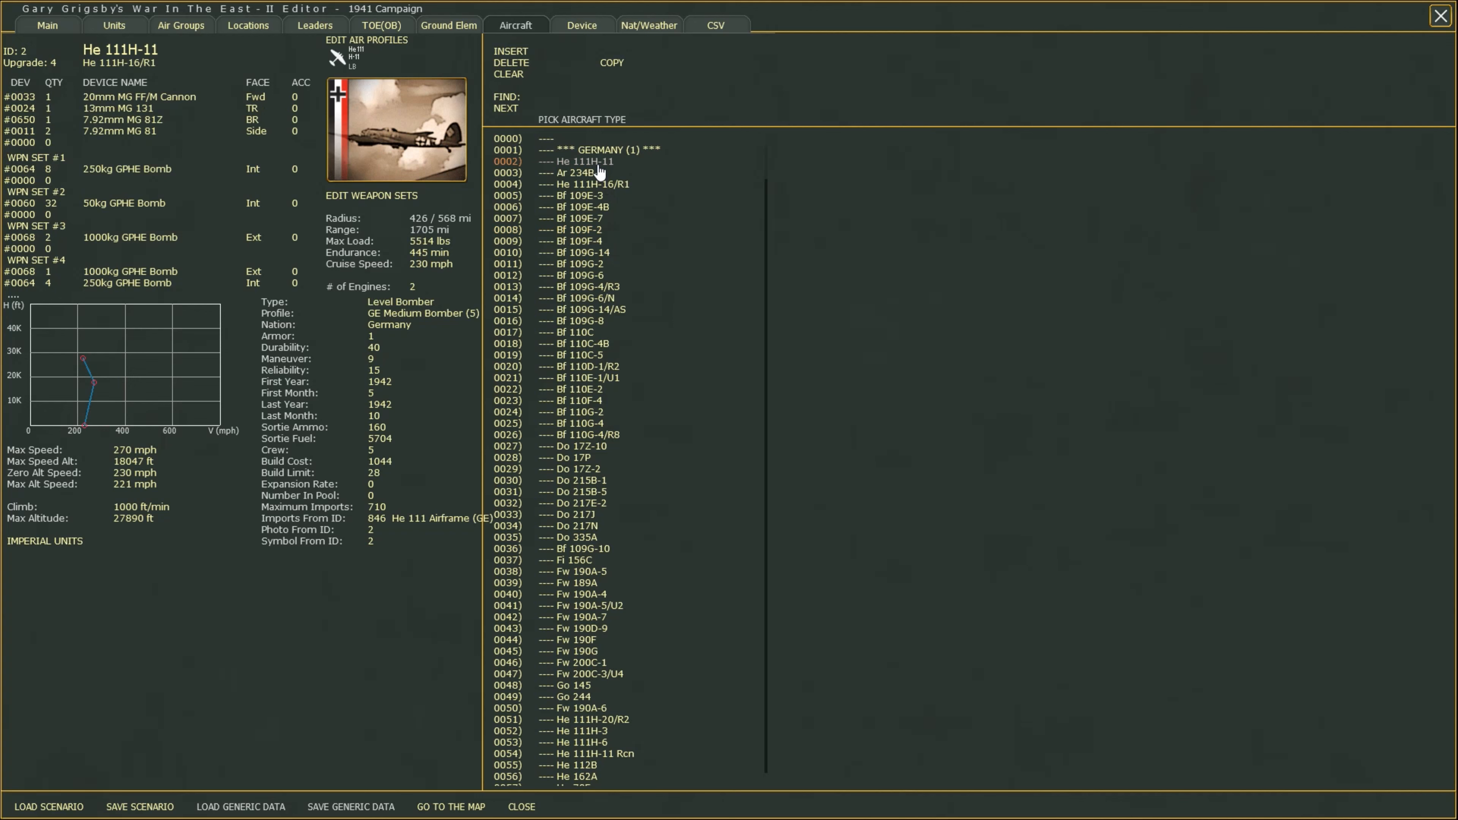
click(178, 27)
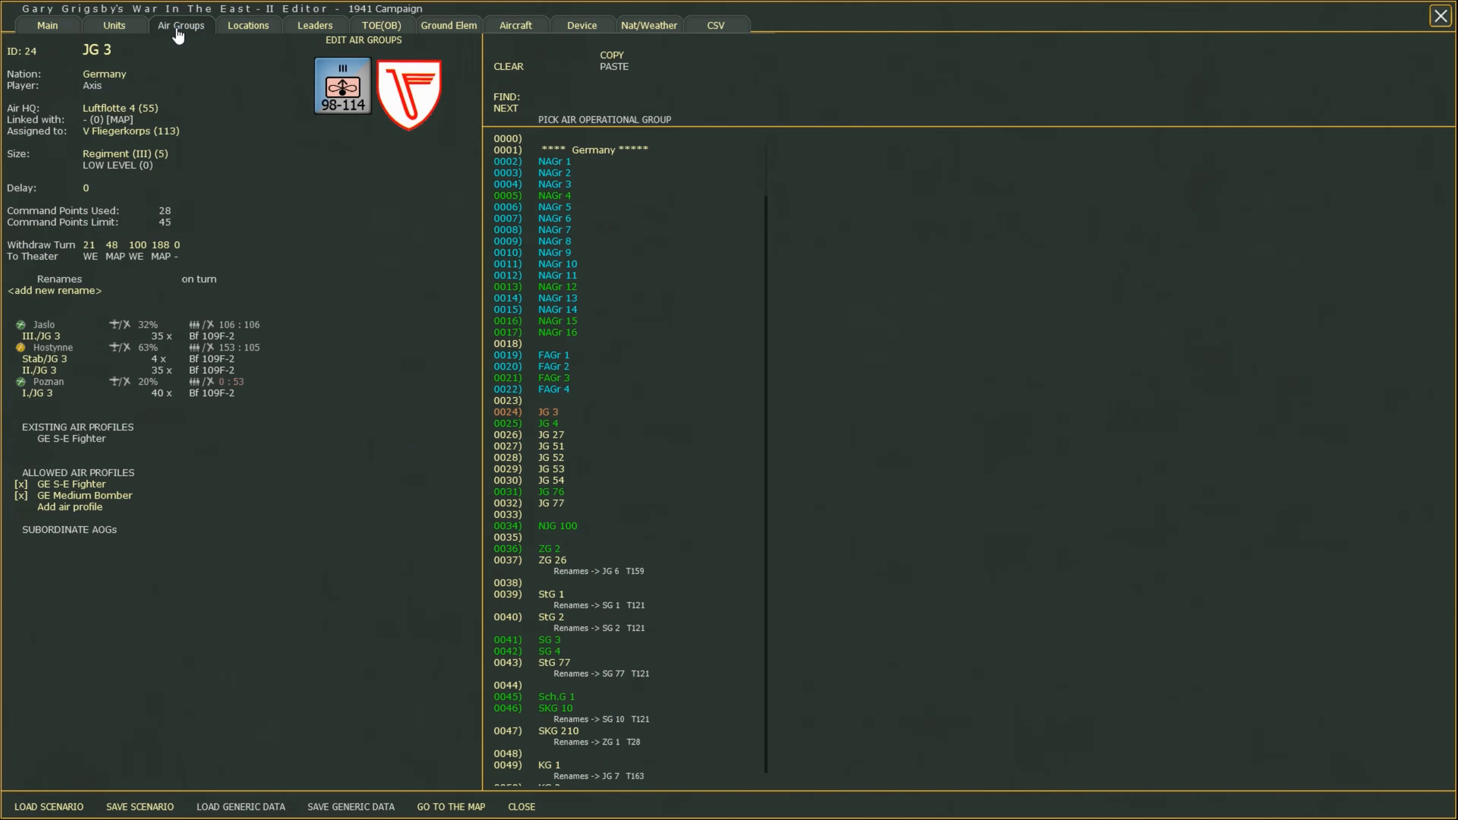
click(21, 496)
Review the subordinate operational groups of V Fliegerkorps, and return to JG 3.
drag(759, 163, 761, 254)
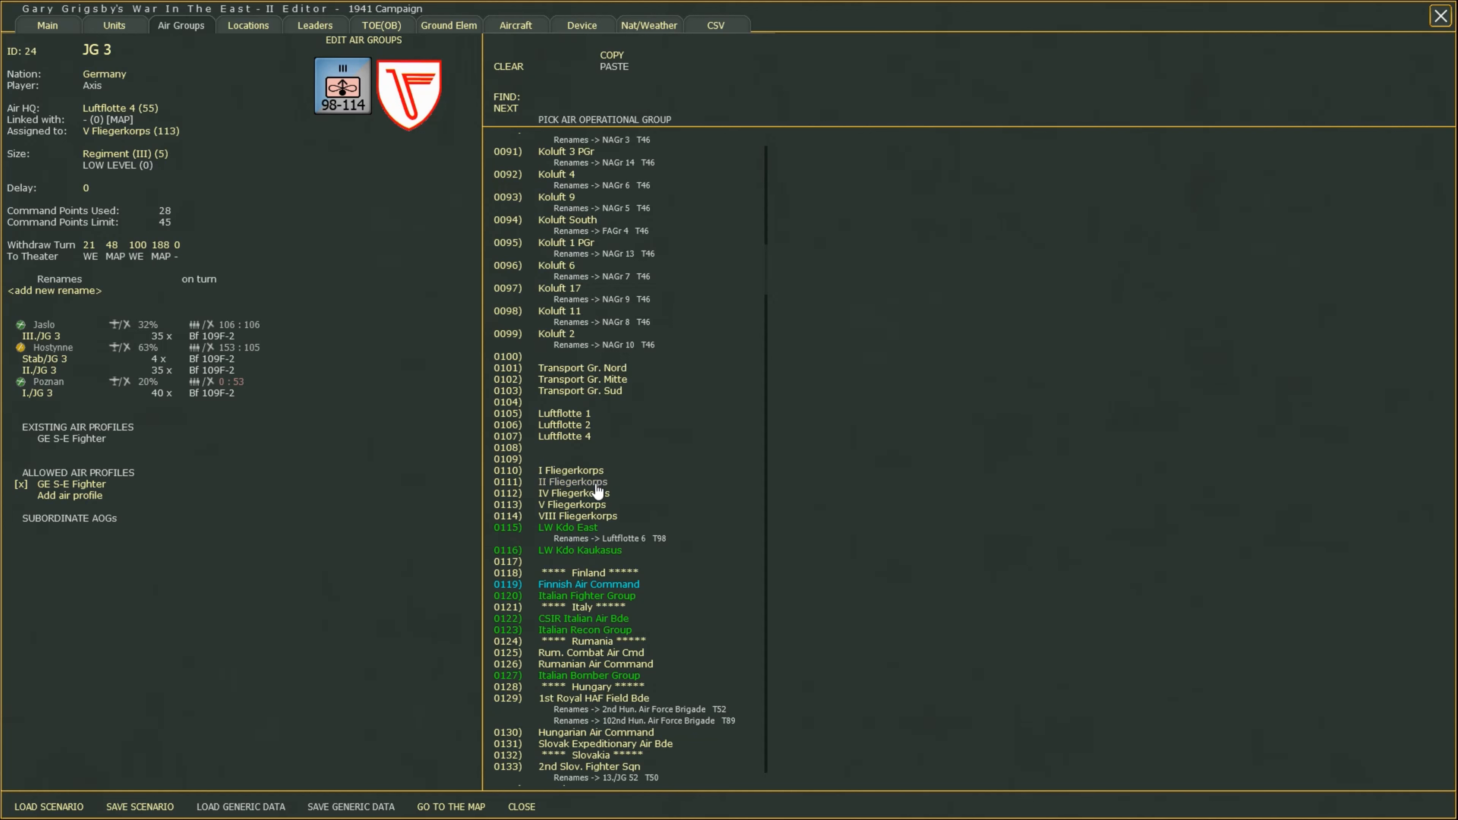
click(577, 505)
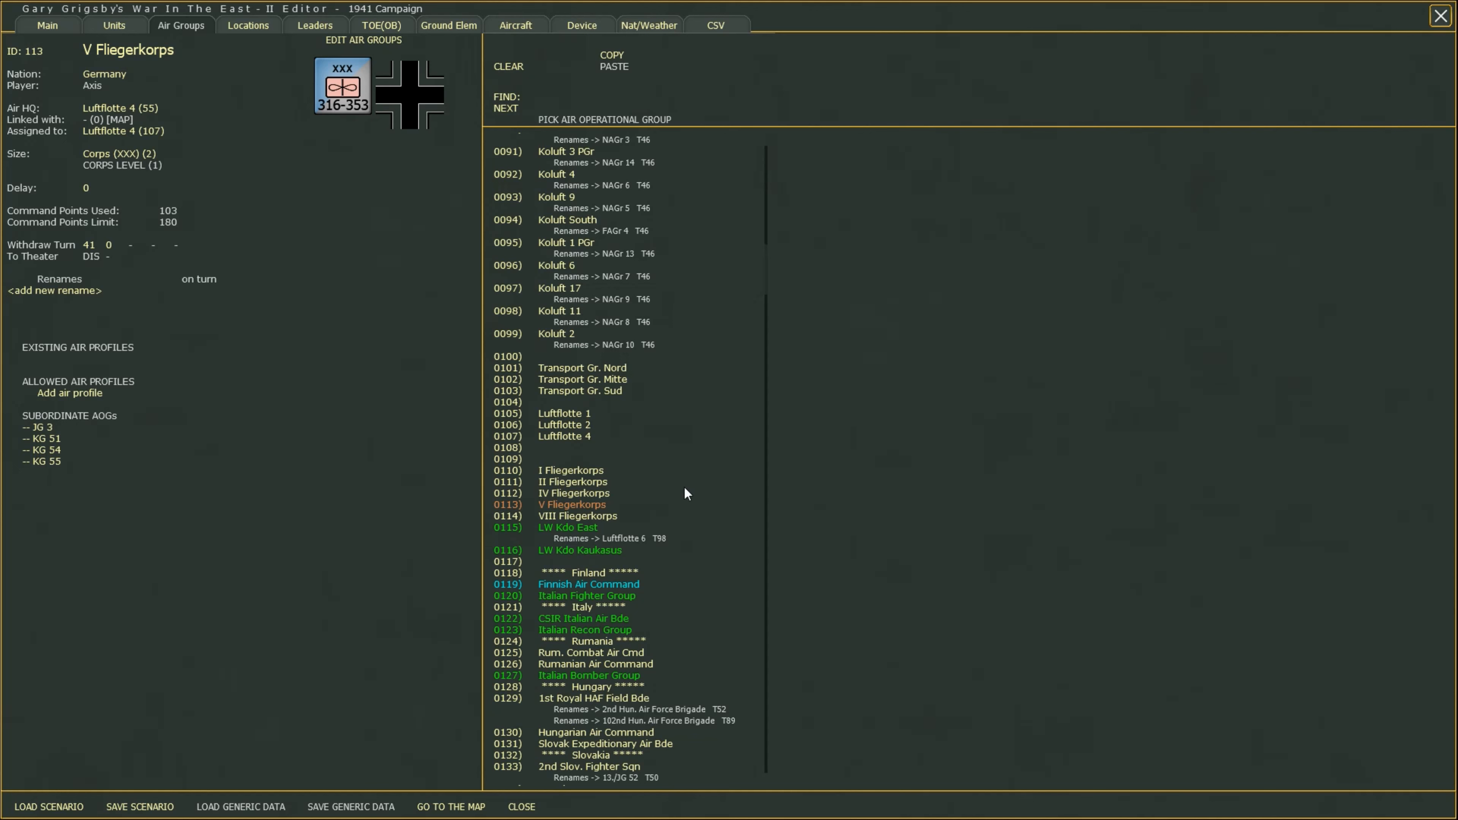
scroll(681, 449, up, 15)
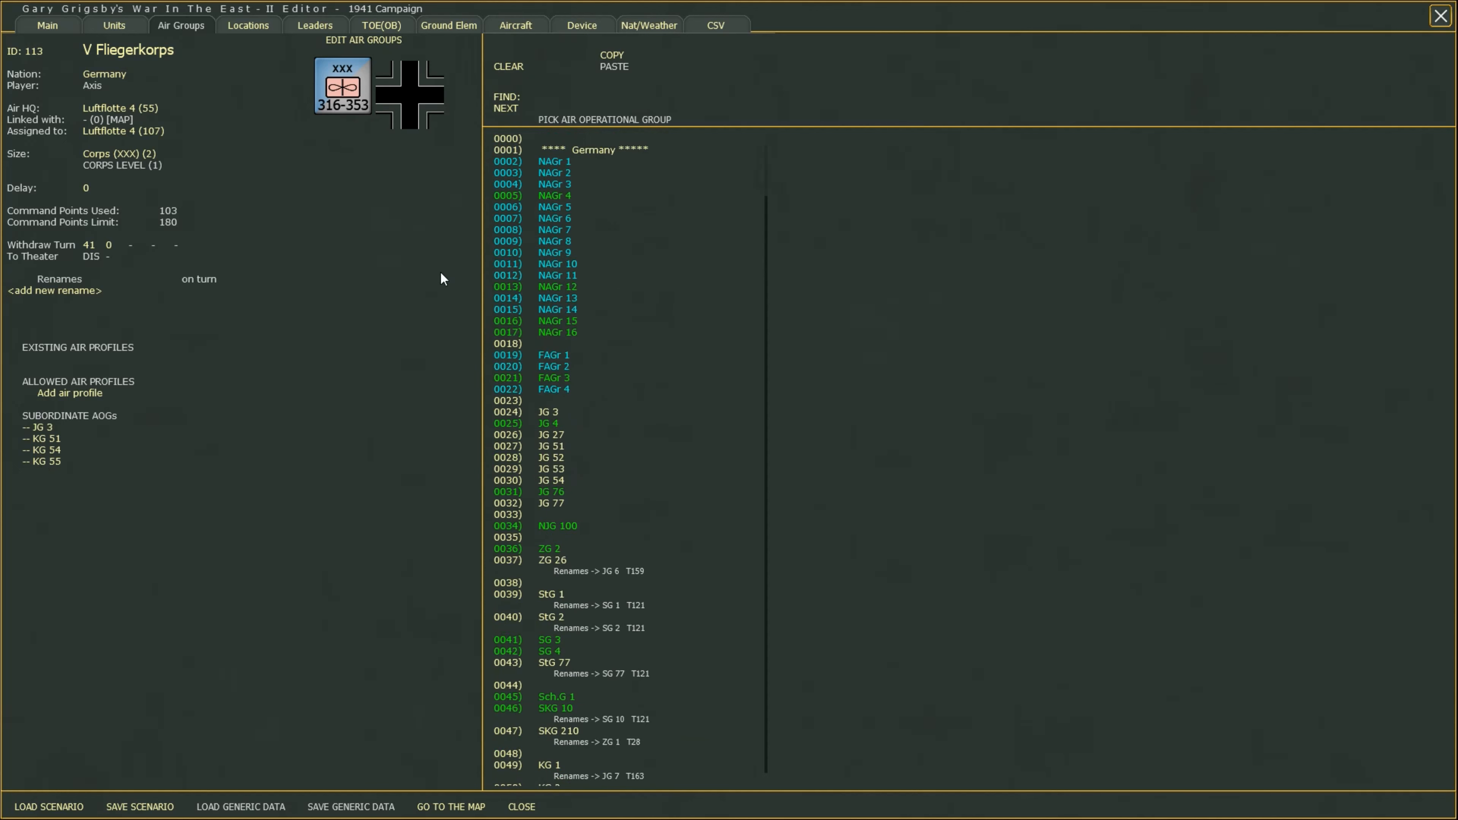
click(547, 414)
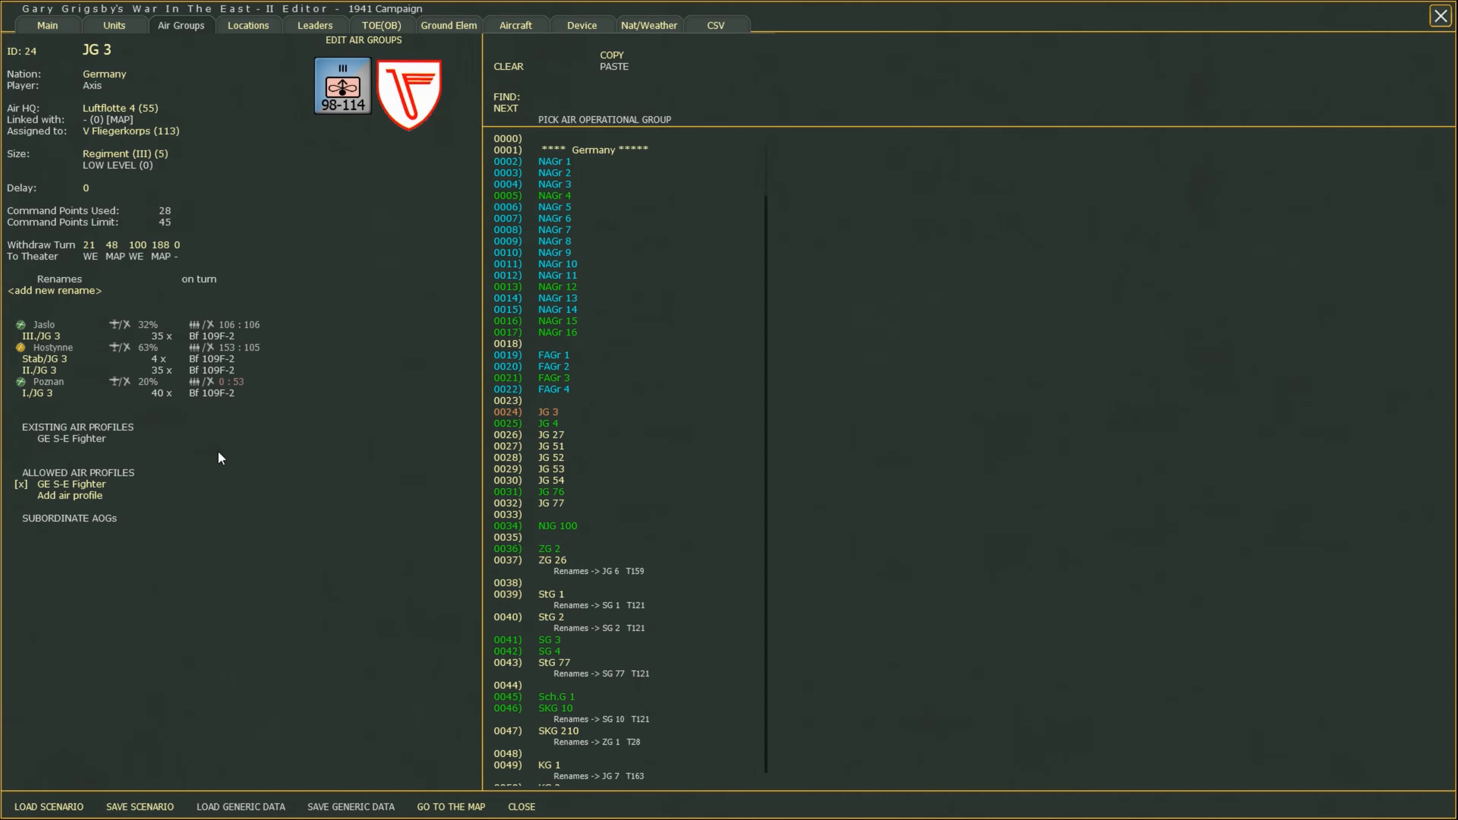